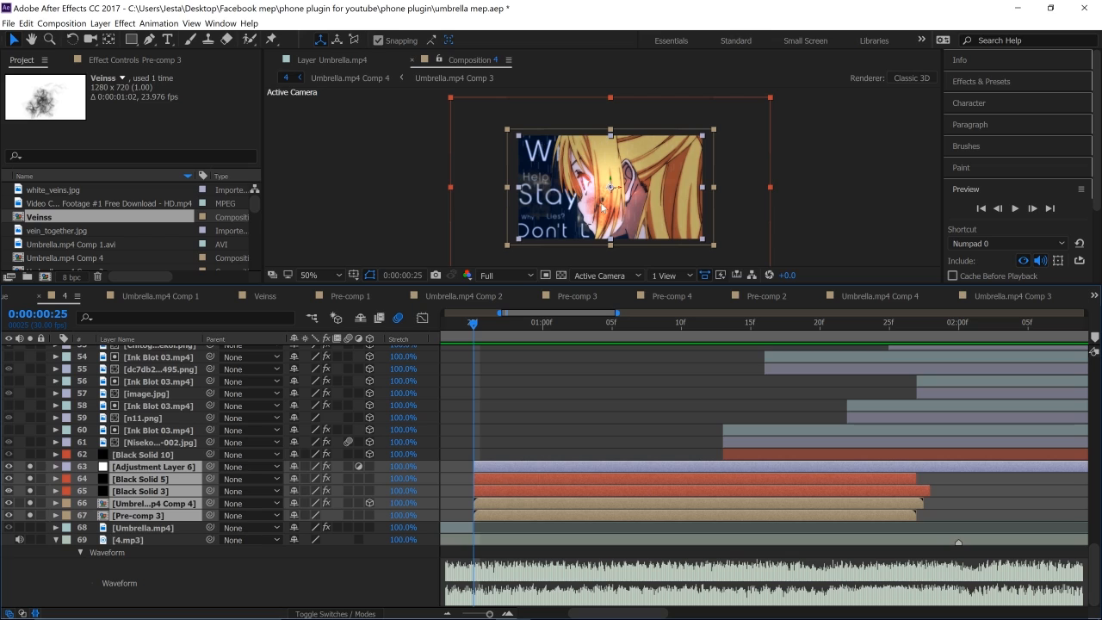
# Play and scrub the composition from 0:00:00:25 to review the finished text and character animation, and deselect all layers.
pyautogui.click(1015, 208)
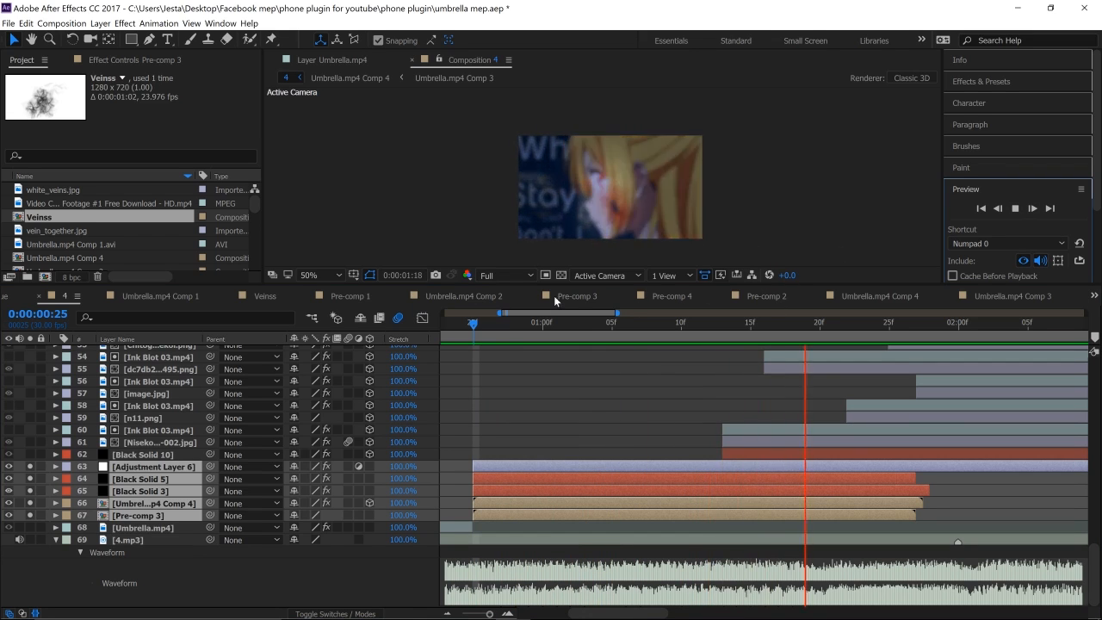
pyautogui.press('space')
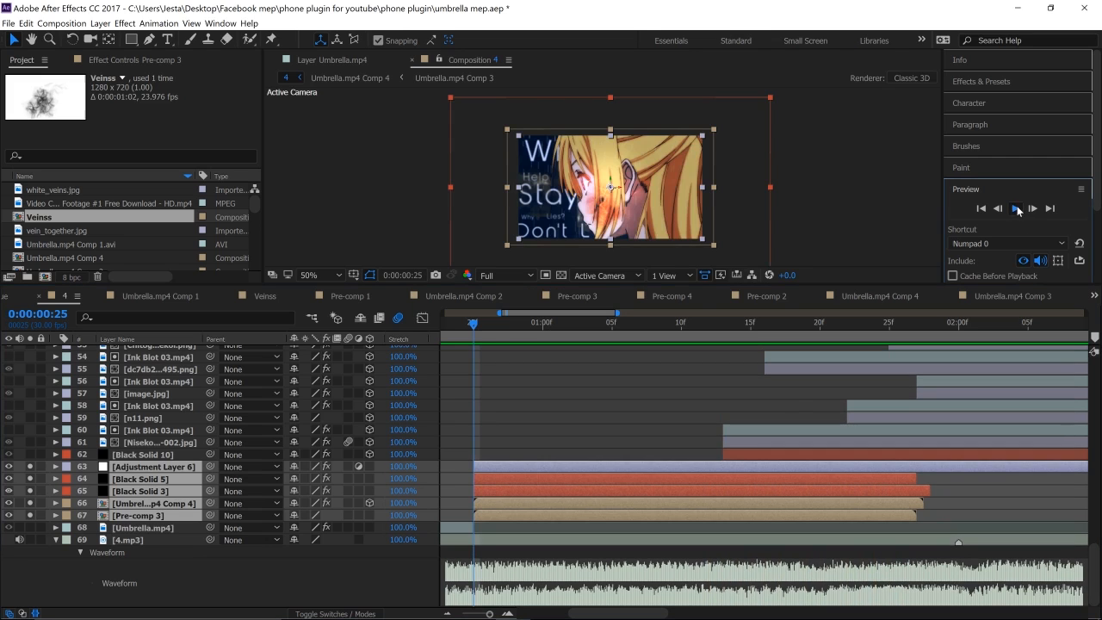
pyautogui.click(1017, 209)
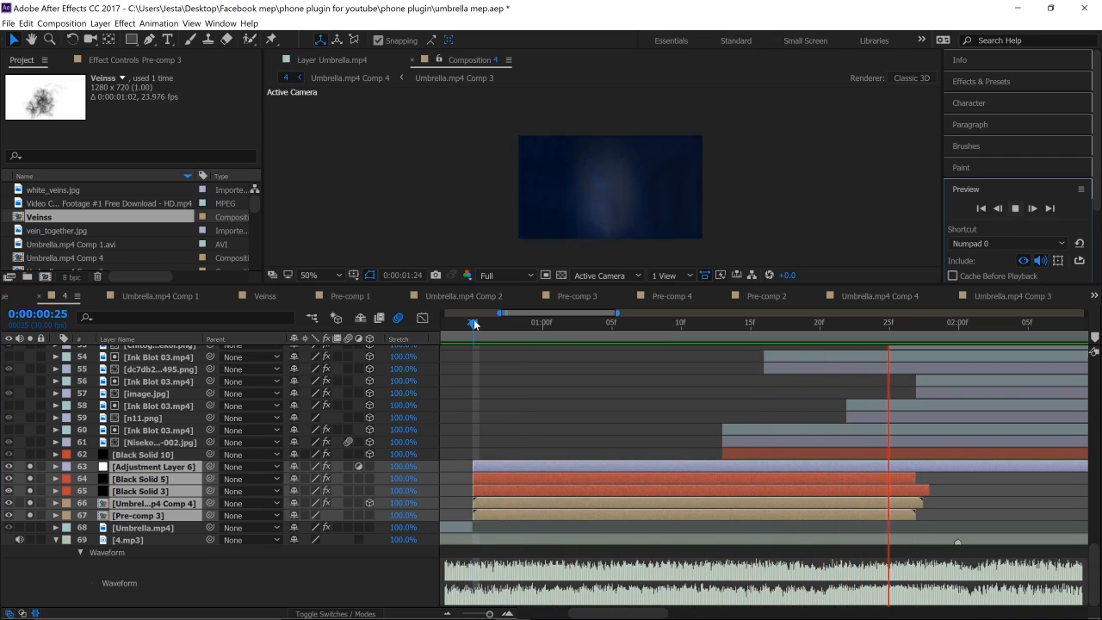
pyautogui.press('space')
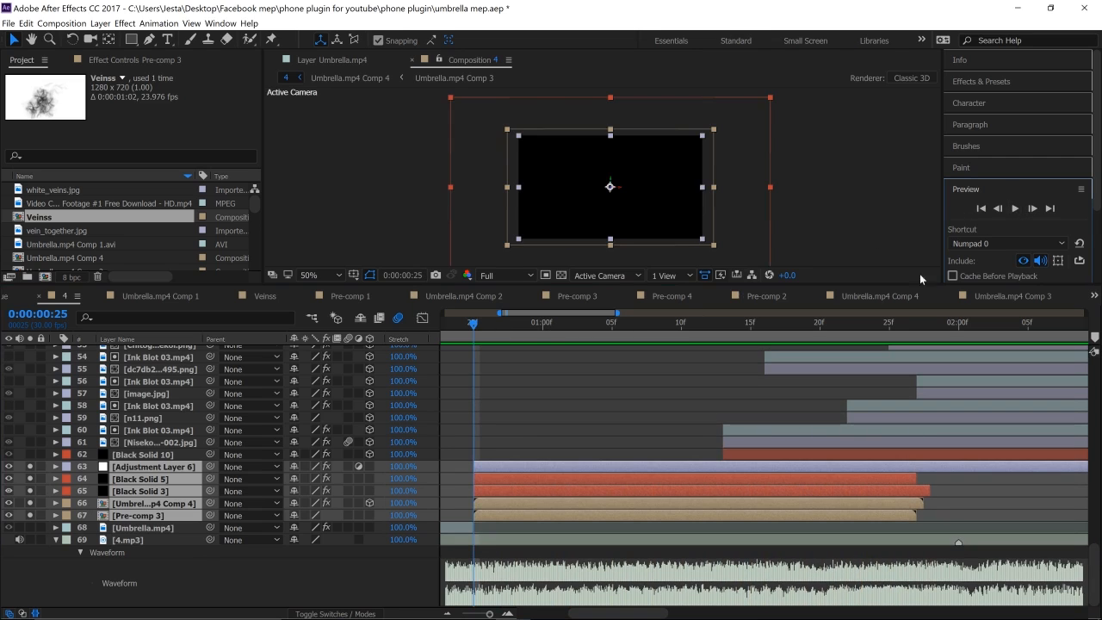
pyautogui.click(1012, 214)
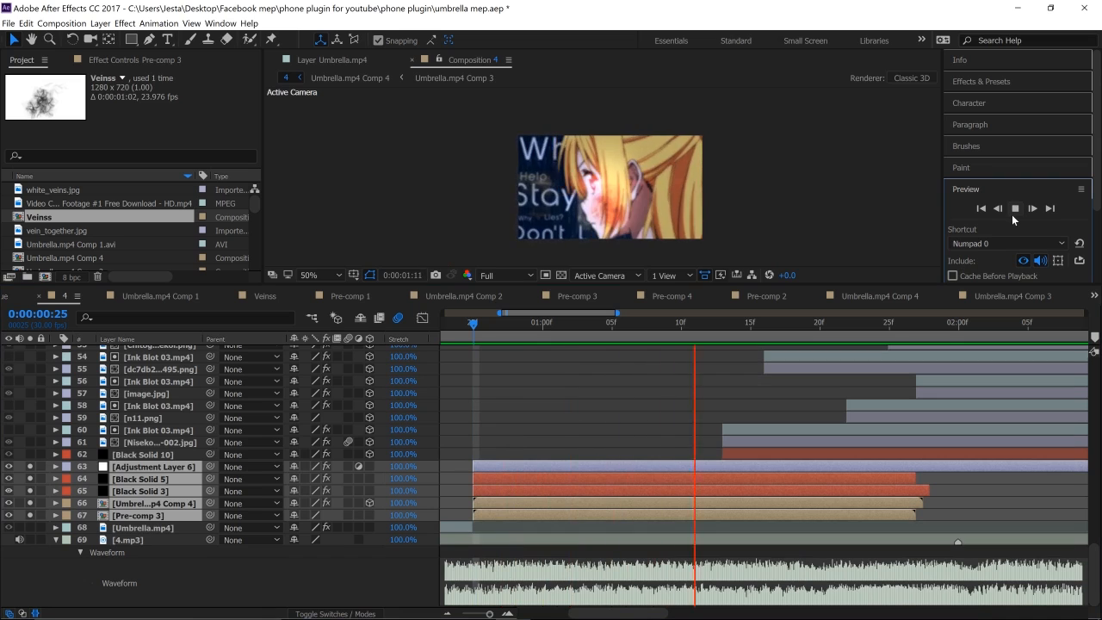
pyautogui.click(475, 324)
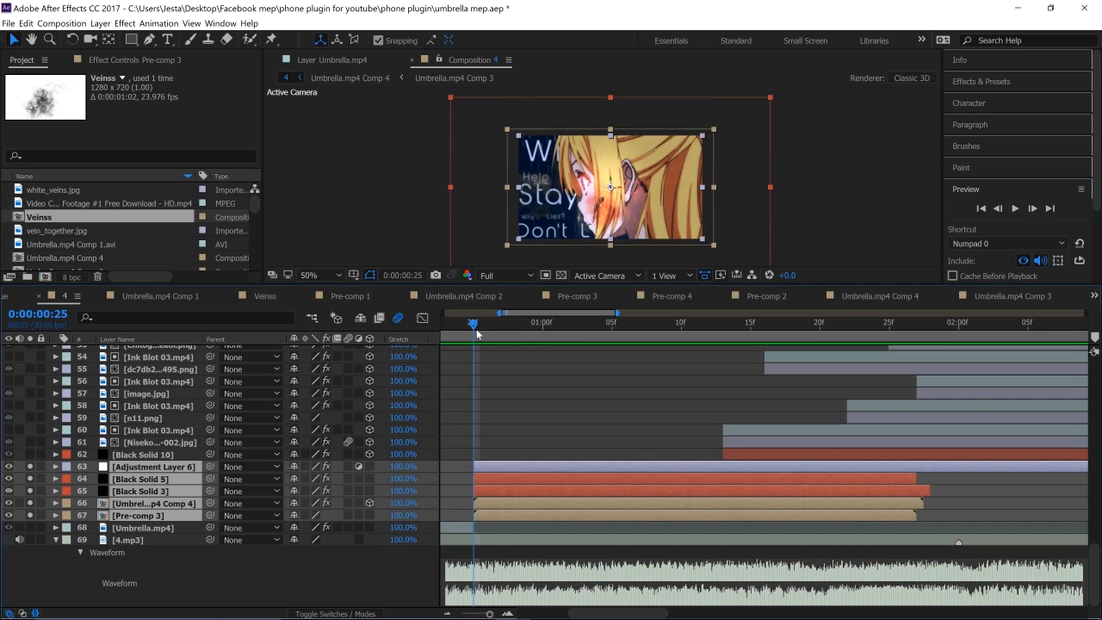
pyautogui.click(530, 334)
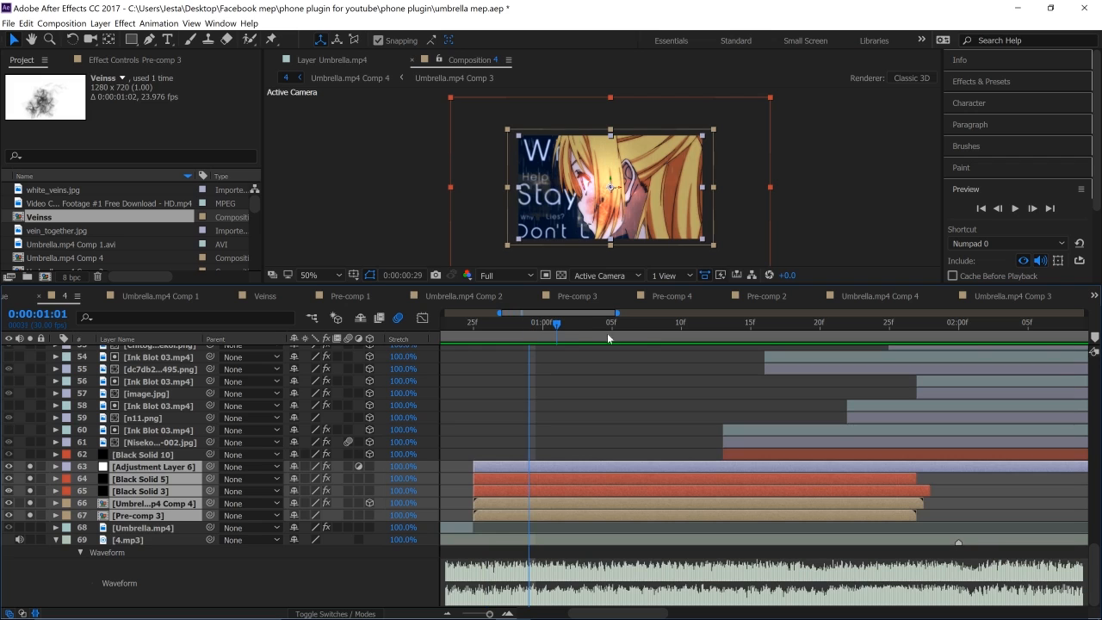
pyautogui.moveTo(652, 337); pyautogui.dragTo(737, 340)
pyautogui.moveTo(578, 353); pyautogui.dragTo(473, 368)
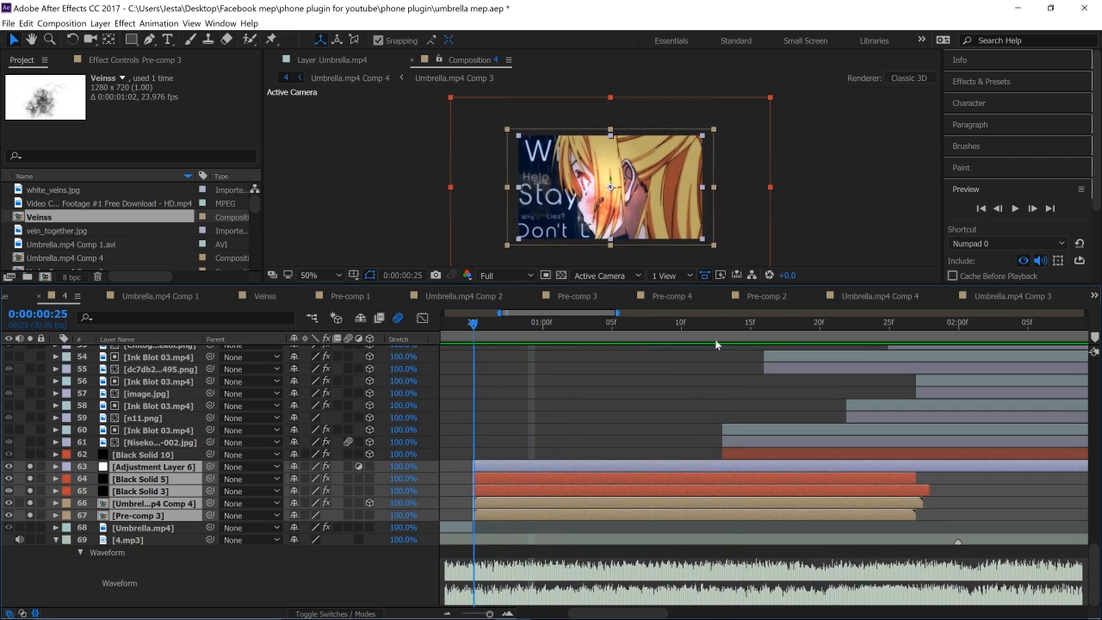
pyautogui.click(1014, 209)
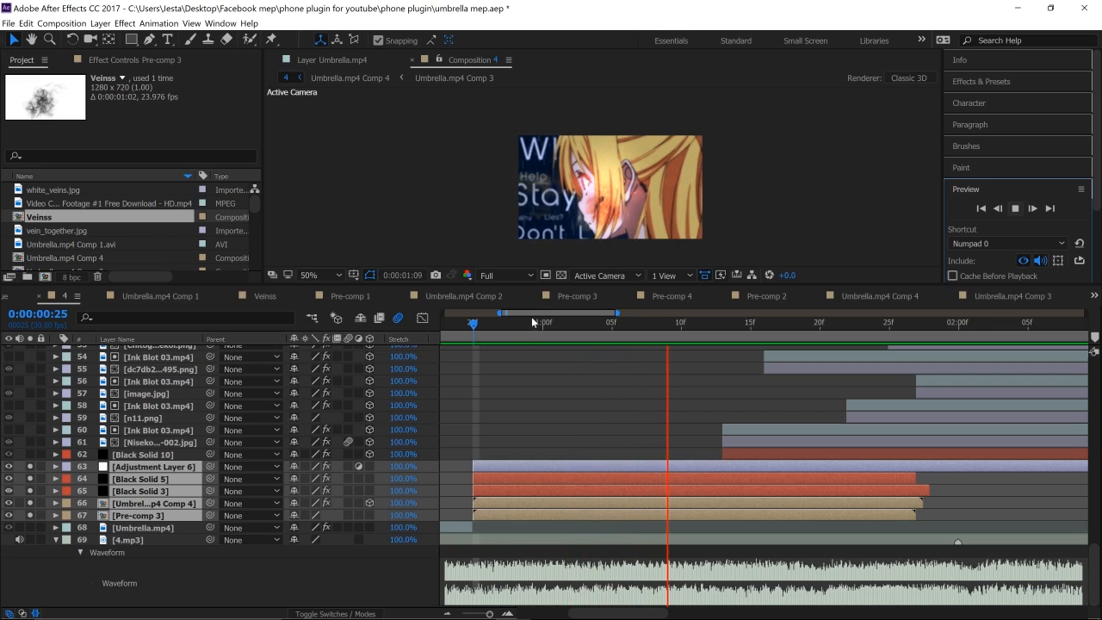
pyautogui.click(473, 324)
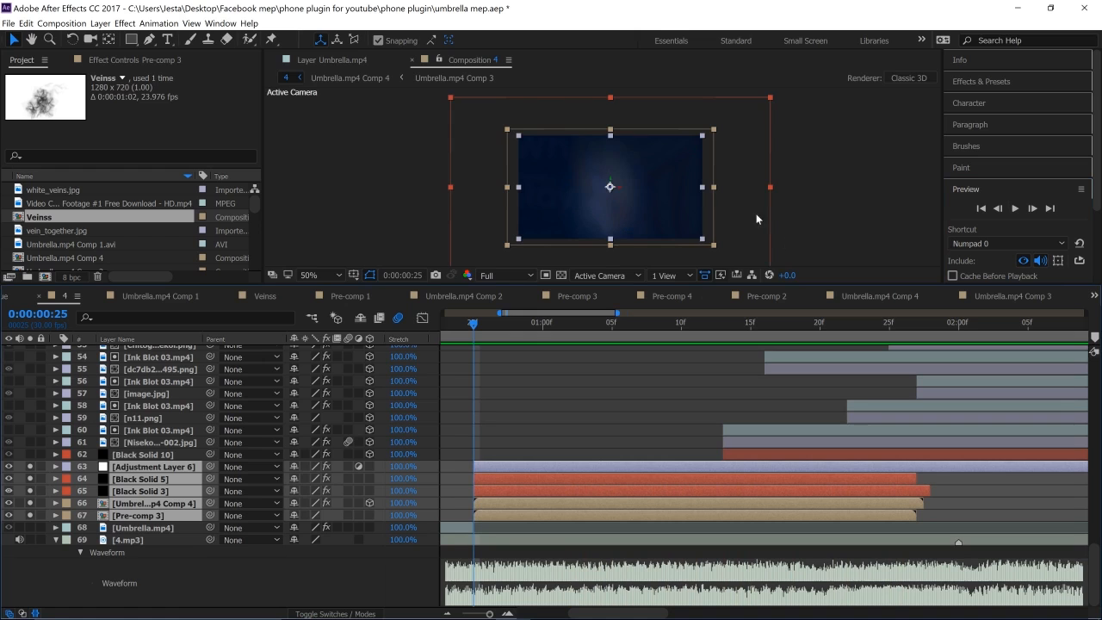
pyautogui.click(810, 190)
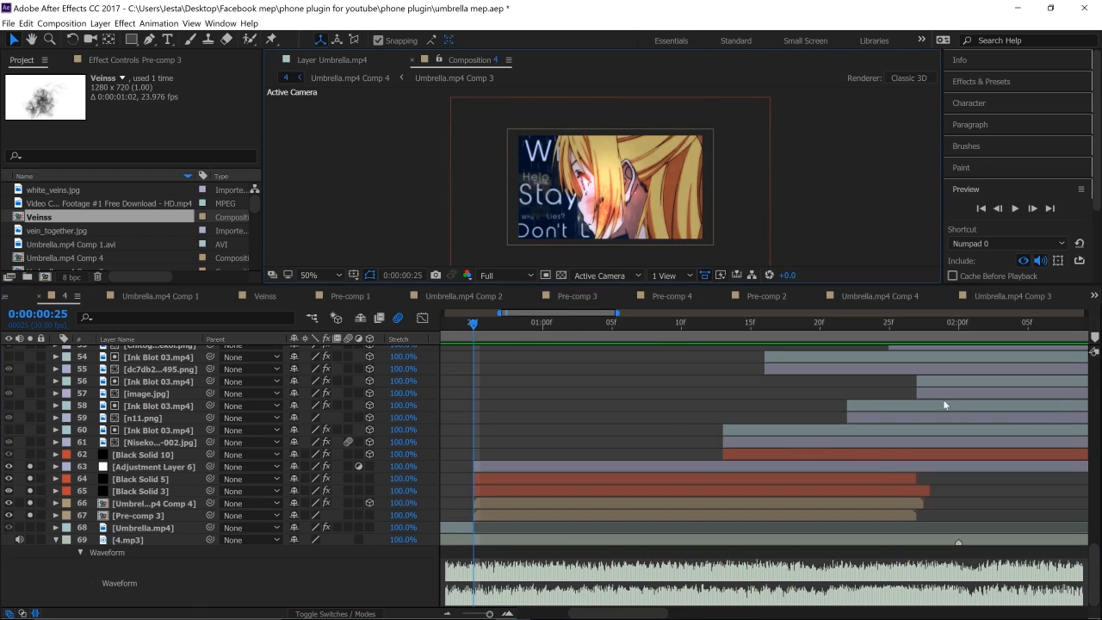
# Turn off Solo on the Pre-comp 3 layer to hide the background text from the composition.
pyautogui.scroll(15, 716, 442)
pyautogui.scroll(-15, 712, 439)
pyautogui.click(524, 510)
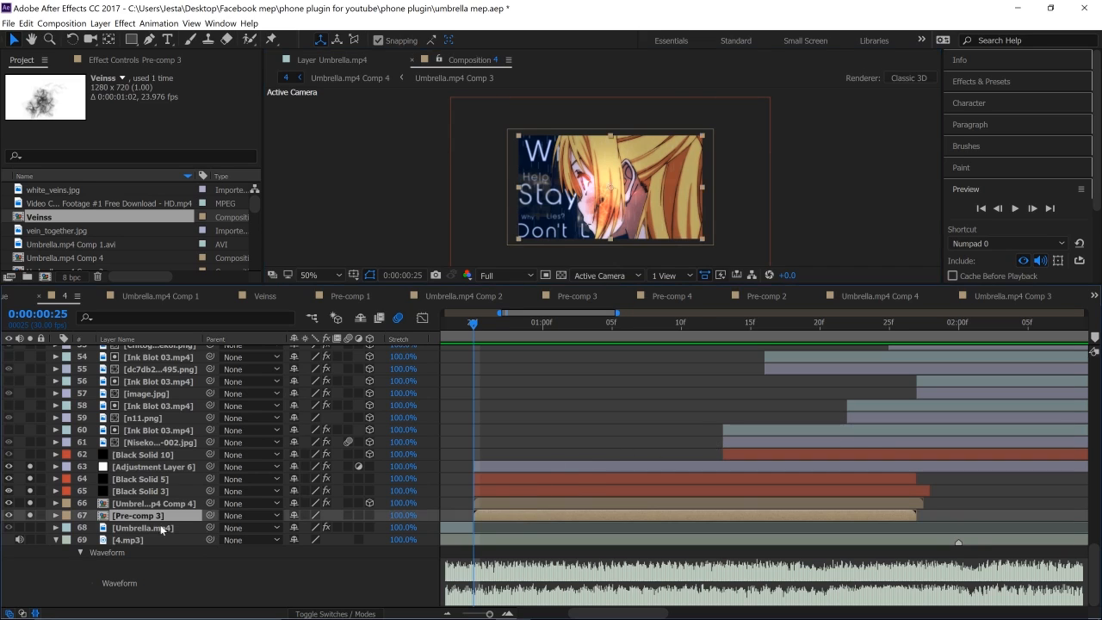
pyautogui.click(29, 514)
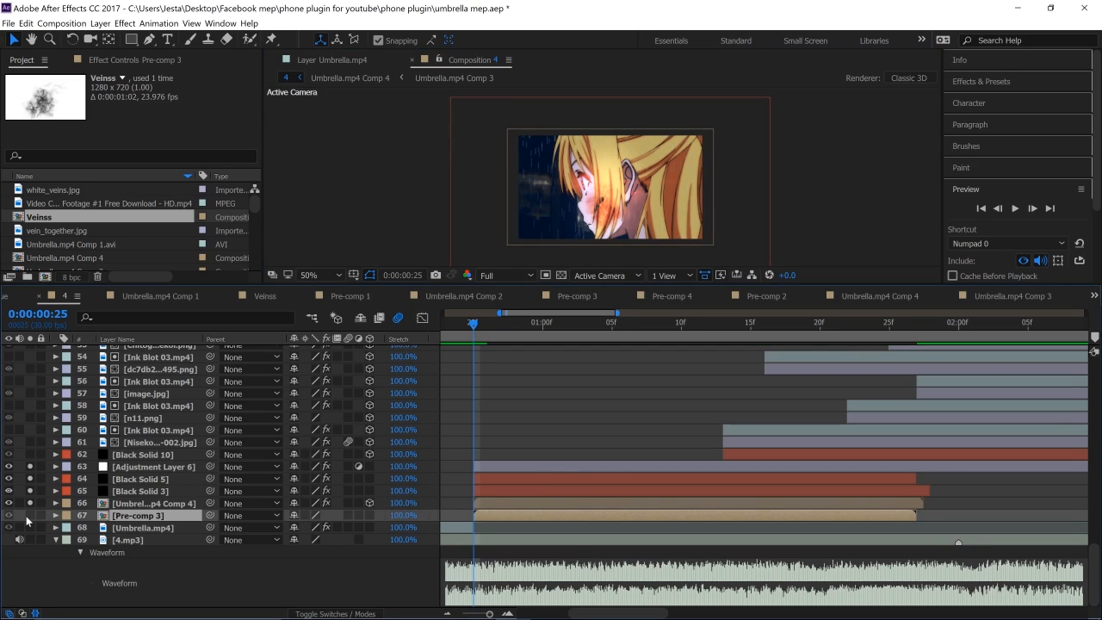
pyautogui.click(27, 517)
# Select the Umbrella.mp4 Comp 4 layer and preview the composition without the background text.
pyautogui.click(558, 504)
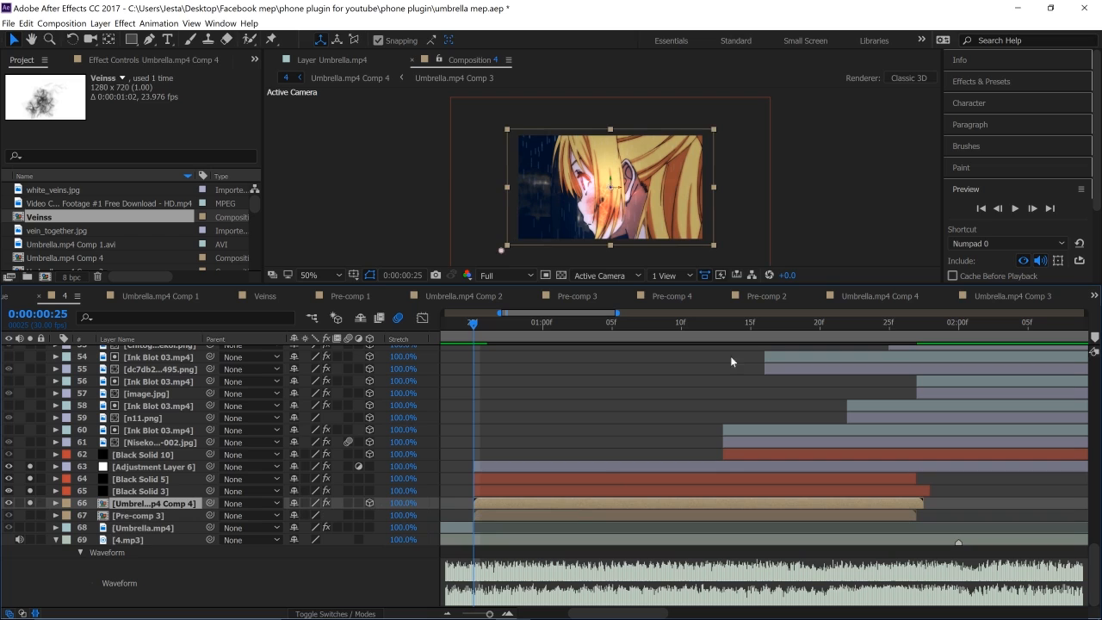
pyautogui.click(1019, 214)
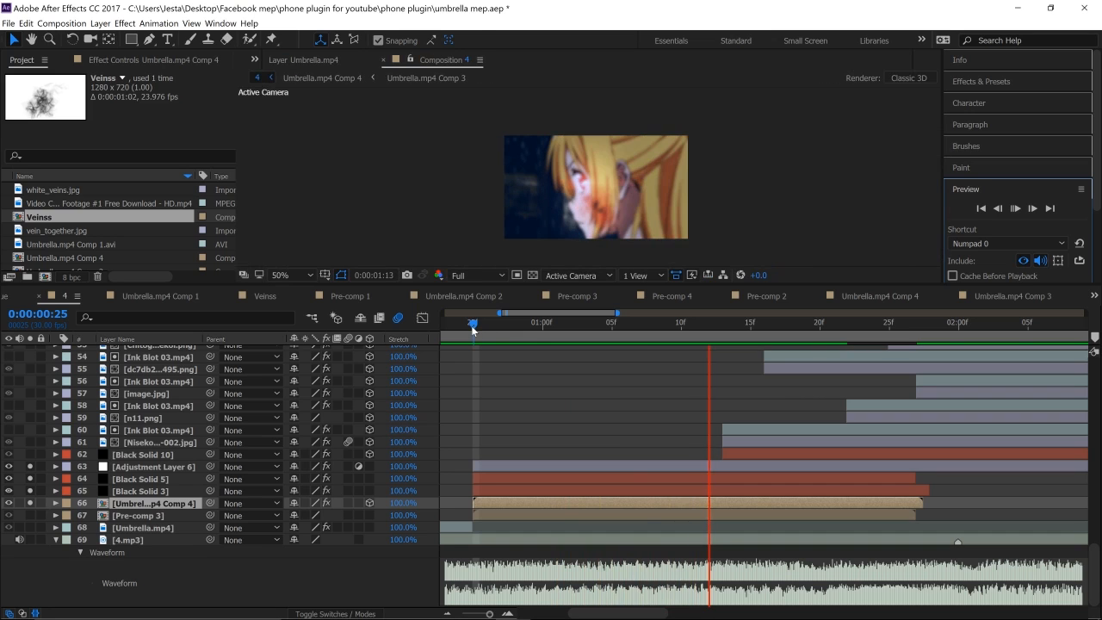
pyautogui.press('space')
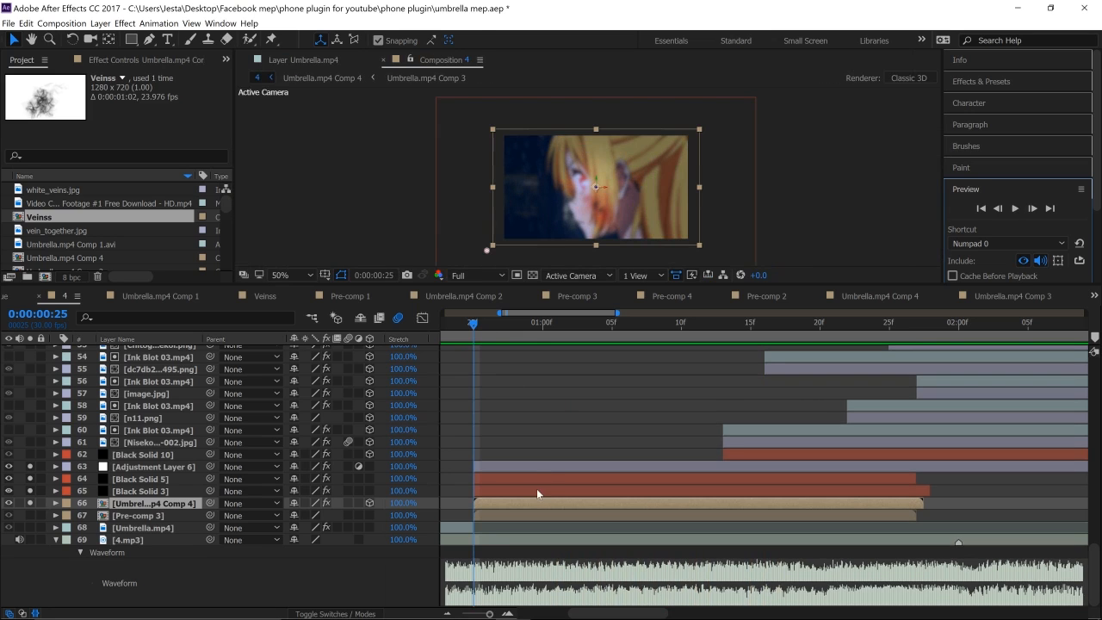
# Examine the stack of Linear Color Key effects and their settings on the Umbrella.mp4 Comp 4 layer.
pyautogui.rightClick(522, 502)
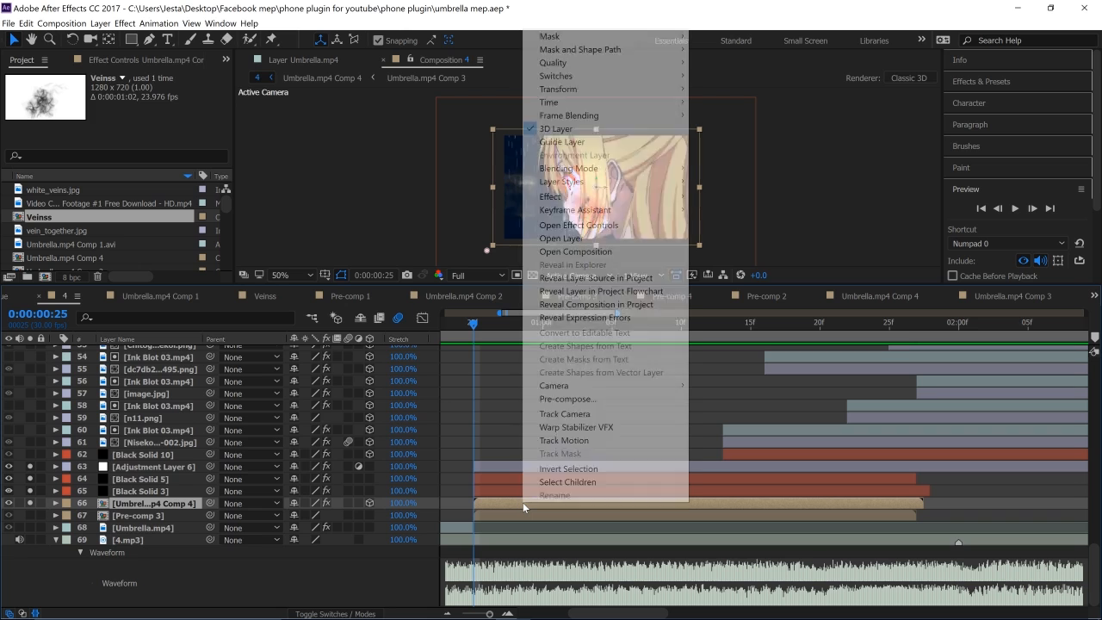
pyautogui.click(169, 62)
pyautogui.scroll(3, 86, 160)
pyautogui.scroll(10, 100, 187)
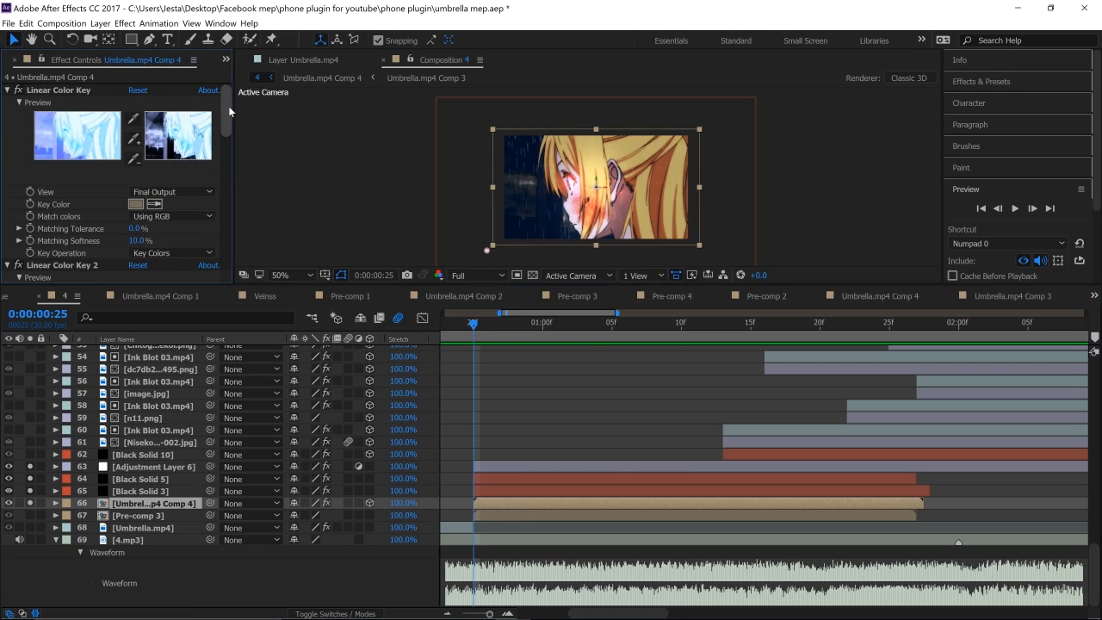
pyautogui.moveTo(228, 106); pyautogui.dragTo(211, 242)
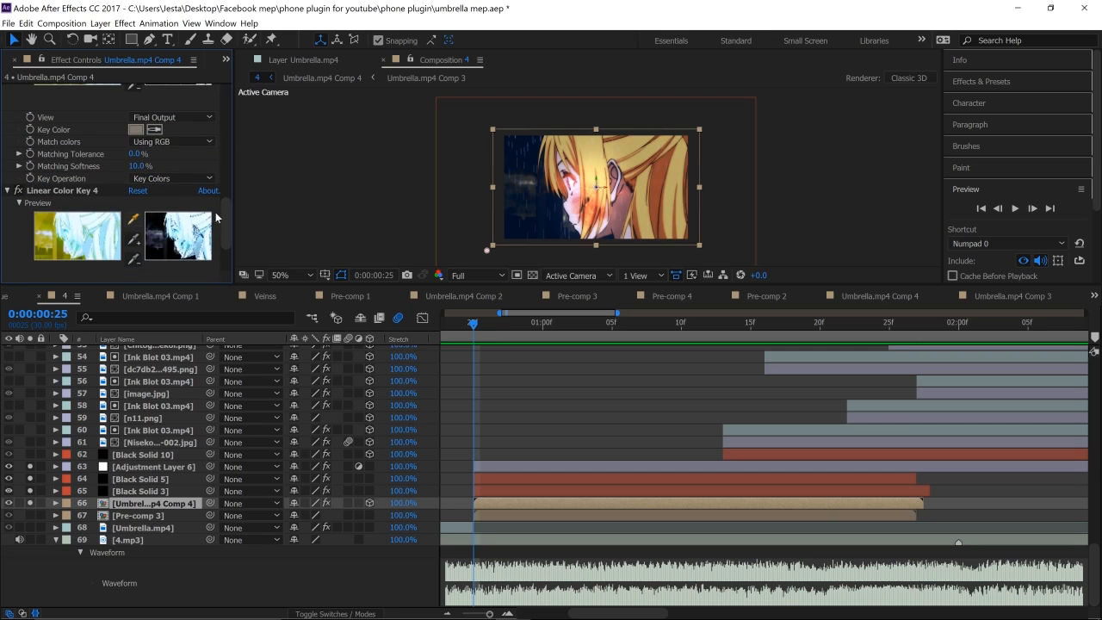
pyautogui.scroll(-2, 216, 215)
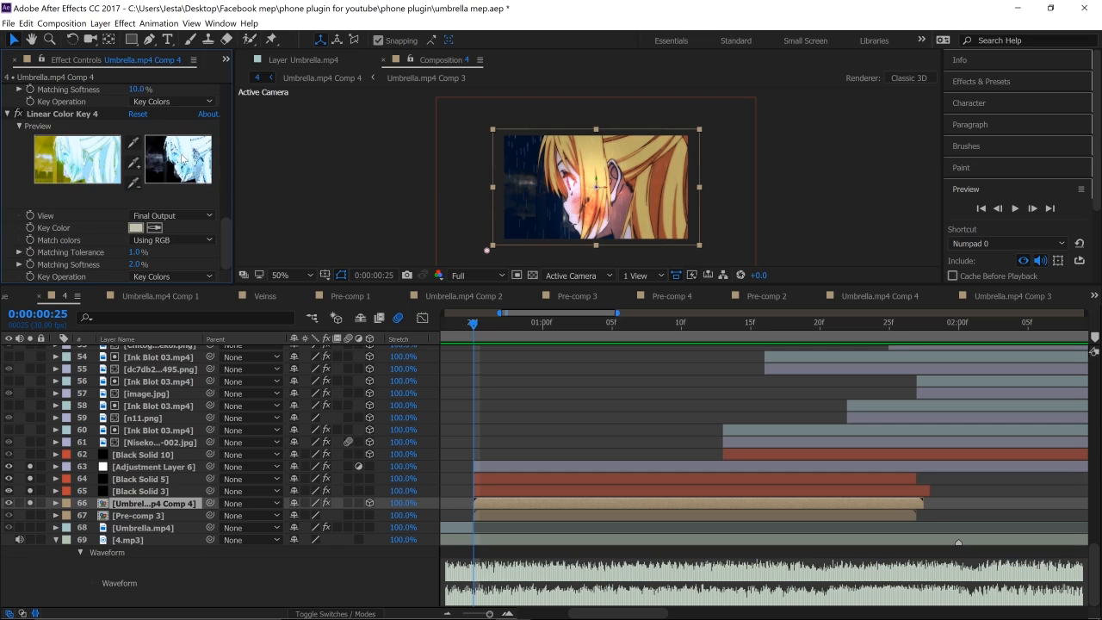
pyautogui.moveTo(226, 233)
pyautogui.mouseDown()
pyautogui.moveTo(229, 215)
pyautogui.moveTo(229, 253)
pyautogui.mouseUp()
pyautogui.moveTo(227, 250); pyautogui.dragTo(221, 92)
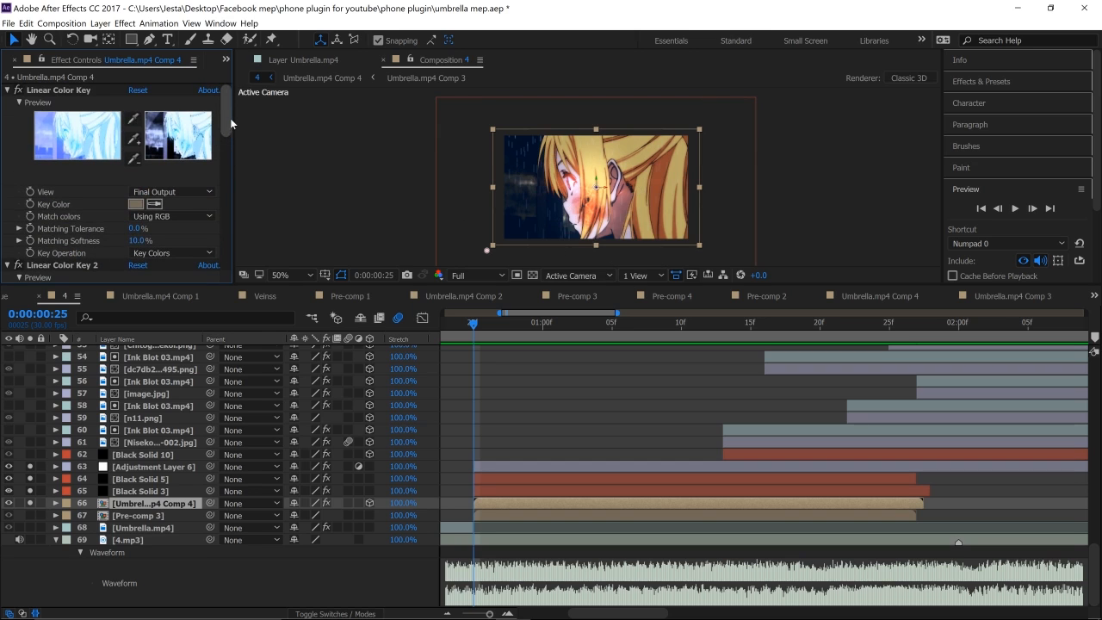
pyautogui.moveTo(226, 113); pyautogui.dragTo(219, 142)
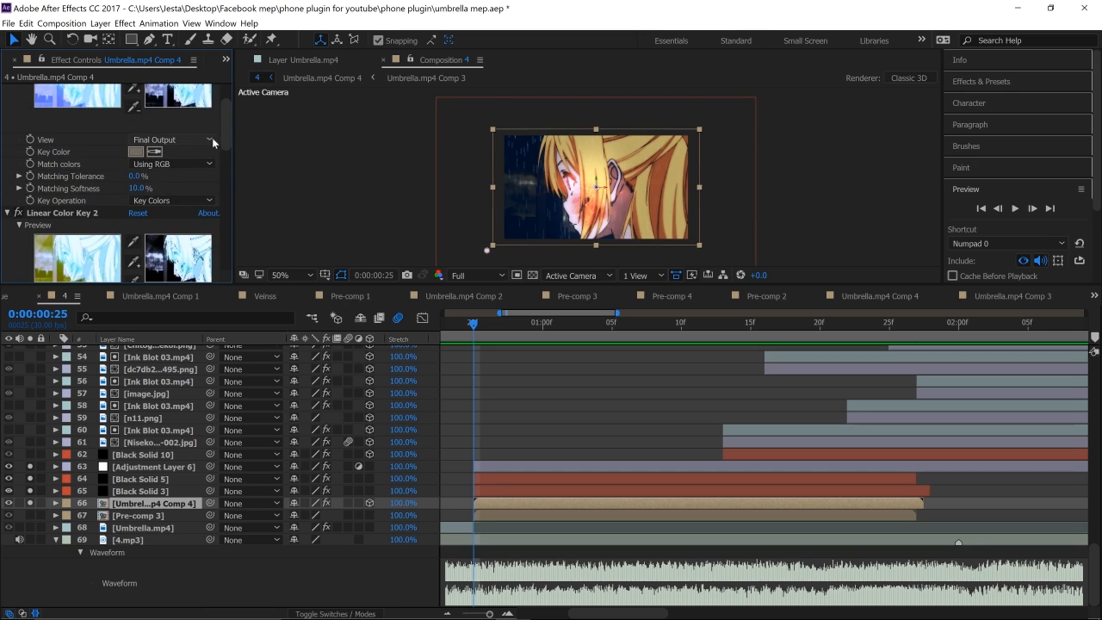
pyautogui.moveTo(221, 123); pyautogui.dragTo(220, 92)
pyautogui.scroll(-1, 482, 207)
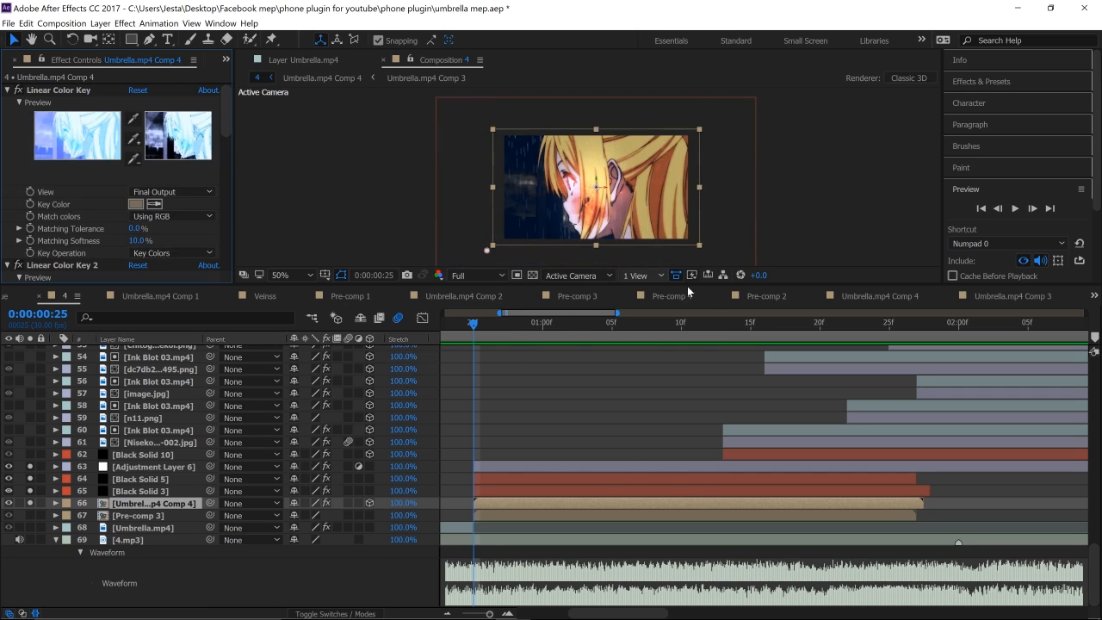
# Select the Black Solid 5 layer and examine its Particular effect settings.
pyautogui.click(526, 479)
pyautogui.moveTo(583, 339); pyautogui.dragTo(478, 370)
pyautogui.scroll(1, 583, 226)
pyautogui.scroll(-1, 583, 226)
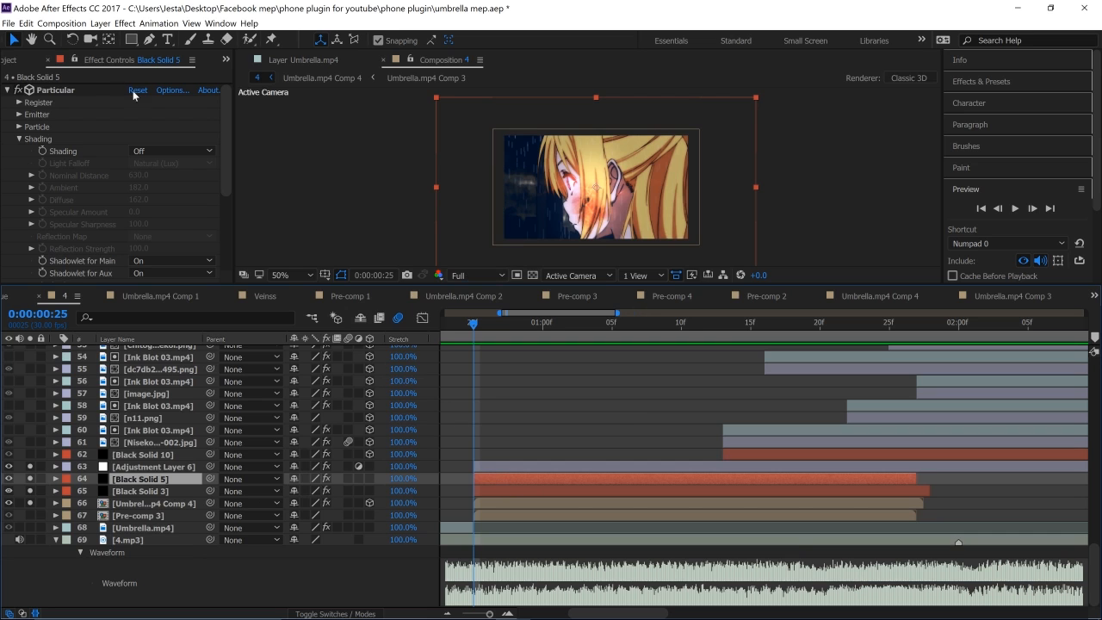
pyautogui.click(100, 23)
pyautogui.click(103, 50)
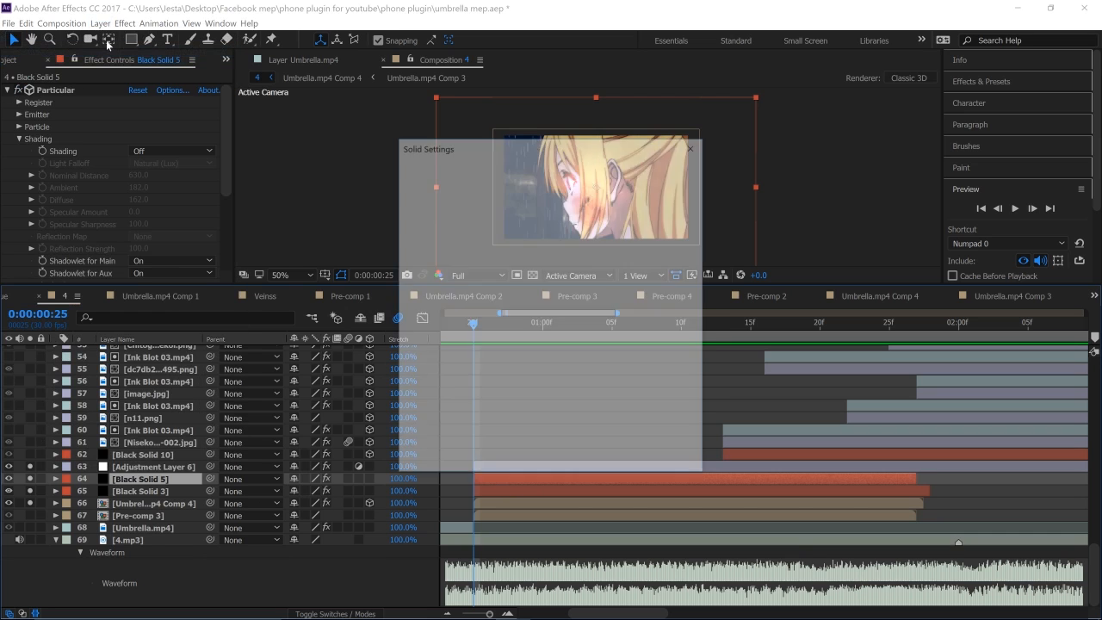
pyautogui.click(691, 147)
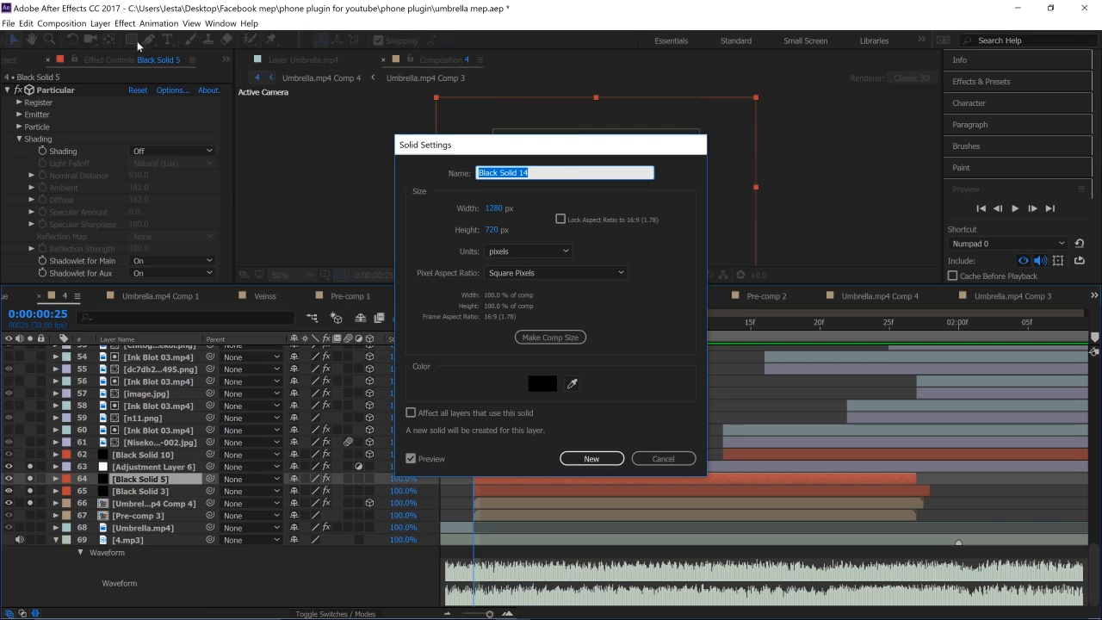
# Create a new empty text layer in the composition with the Type tool.
pyautogui.click(167, 39)
pyautogui.click(612, 194)
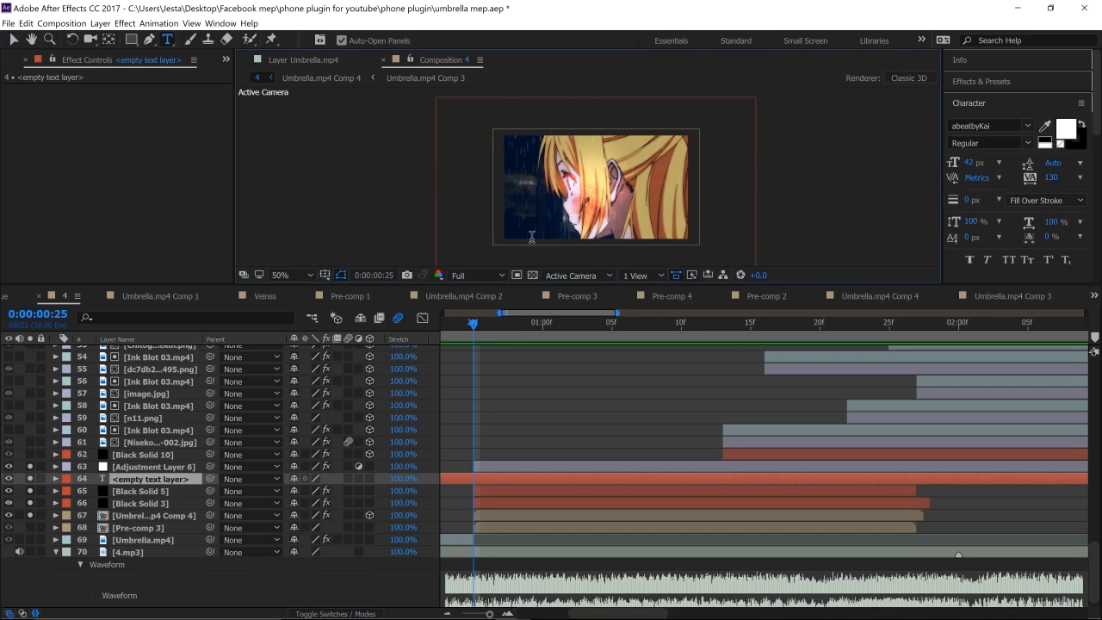
# Switch to Chrome, search Google for "cool words list'" and open the Alphabetical List of Cool Words page.
pyautogui.moveTo(407, 618)
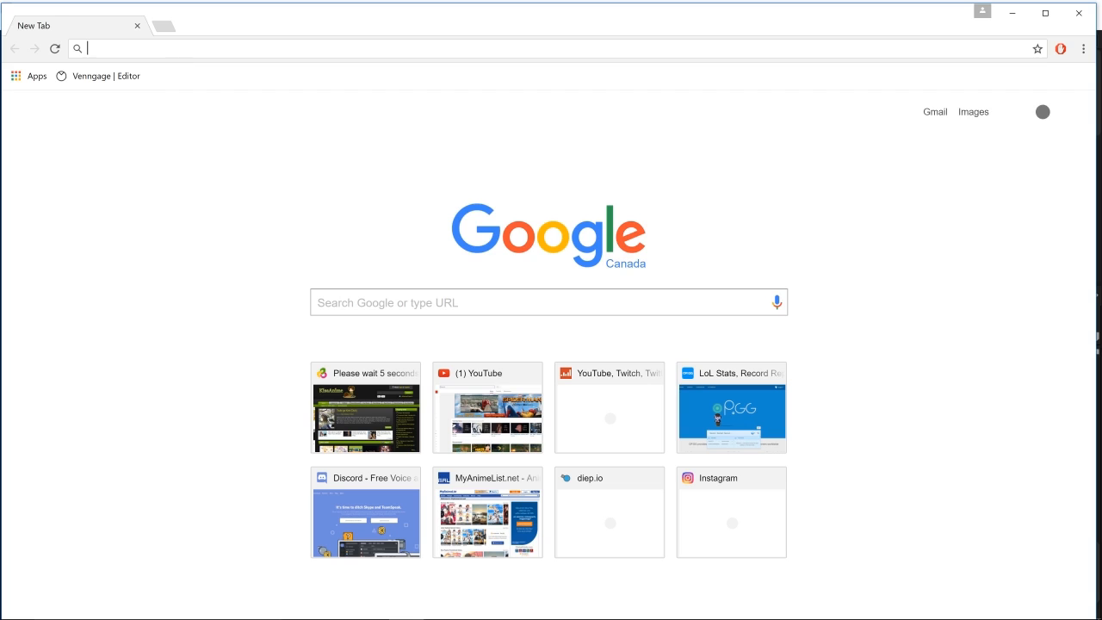
pyautogui.write('cool wor')
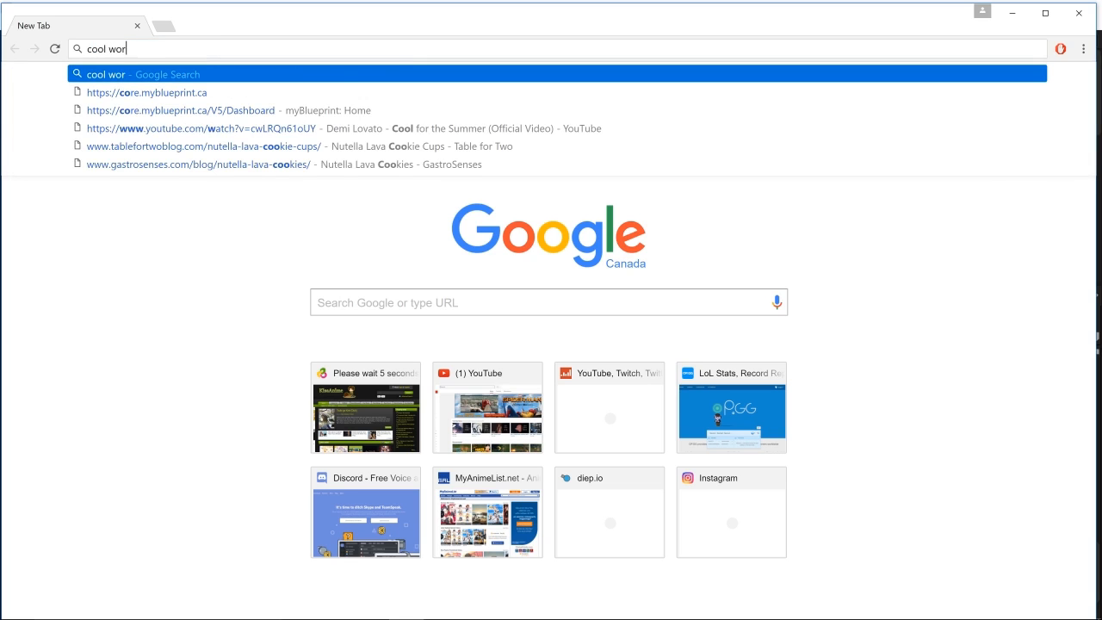
pyautogui.write("ds list'")
pyautogui.press('Return')
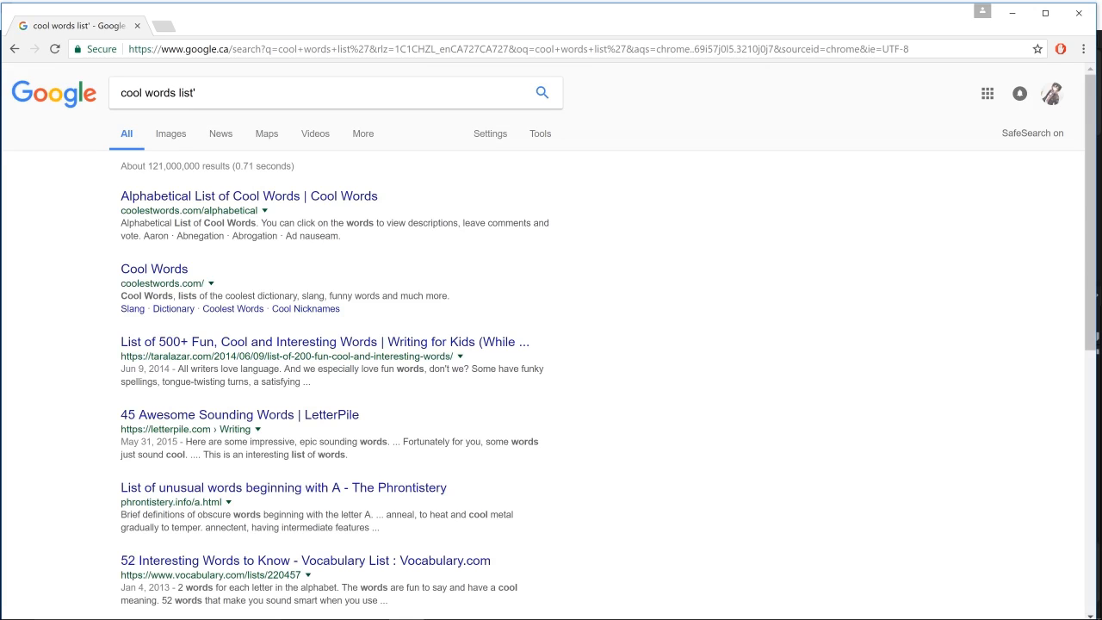
pyautogui.click(223, 202)
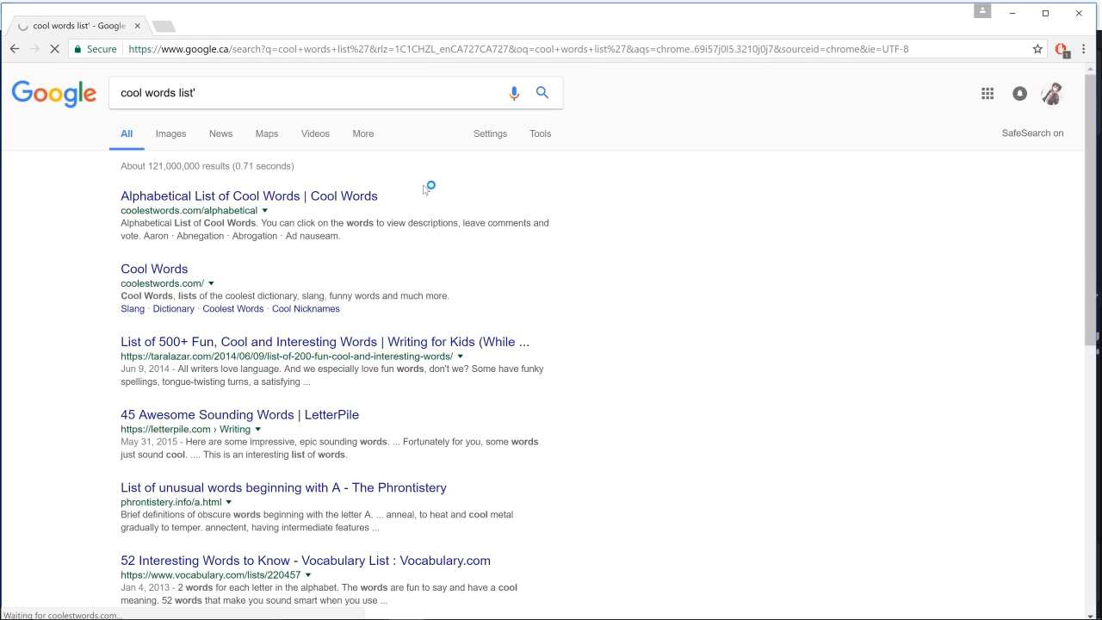
pyautogui.moveTo(878, 21); pyautogui.dragTo(878, 48)
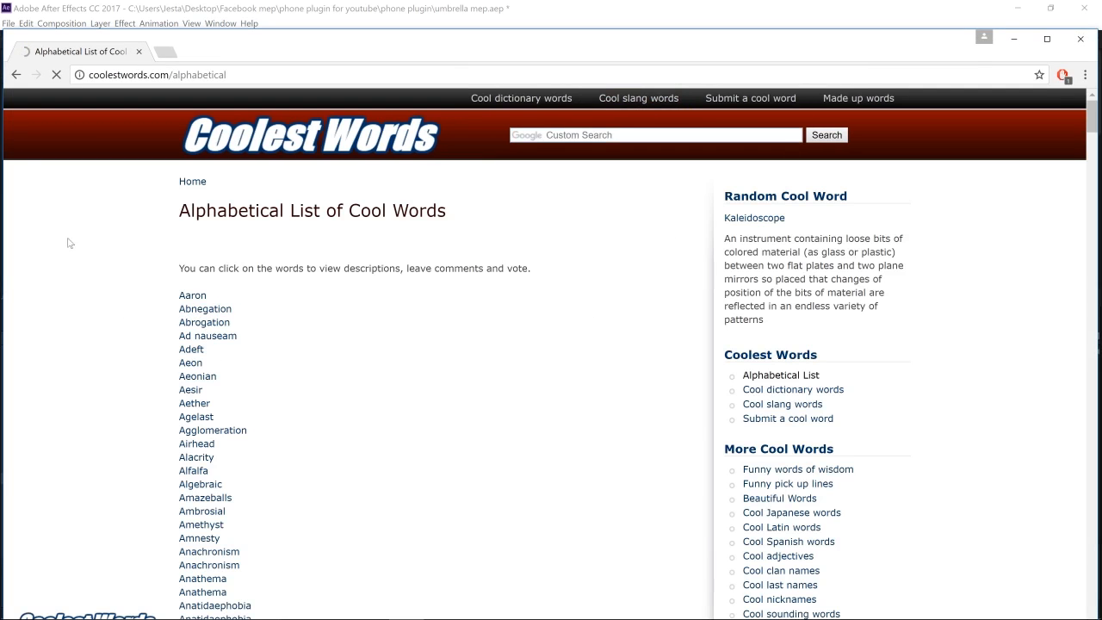
# Go back to the Google results and run a new search for "best word list".
pyautogui.click(17, 76)
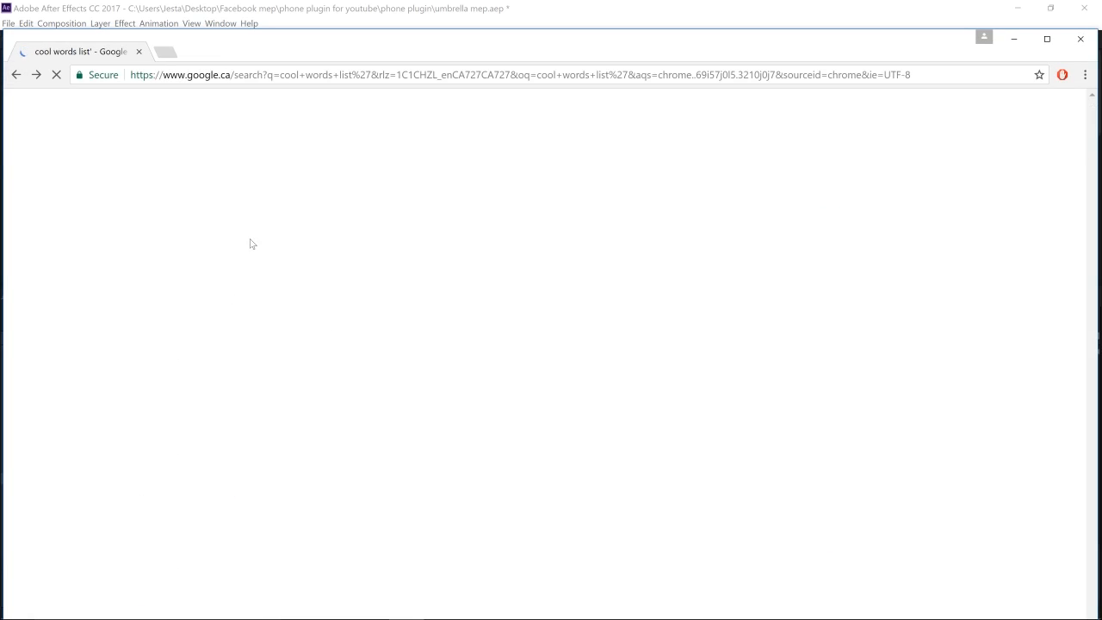
pyautogui.moveTo(563, 47); pyautogui.dragTo(590, 39)
pyautogui.moveTo(229, 109); pyautogui.dragTo(111, 118)
pyautogui.press('BackSpace')
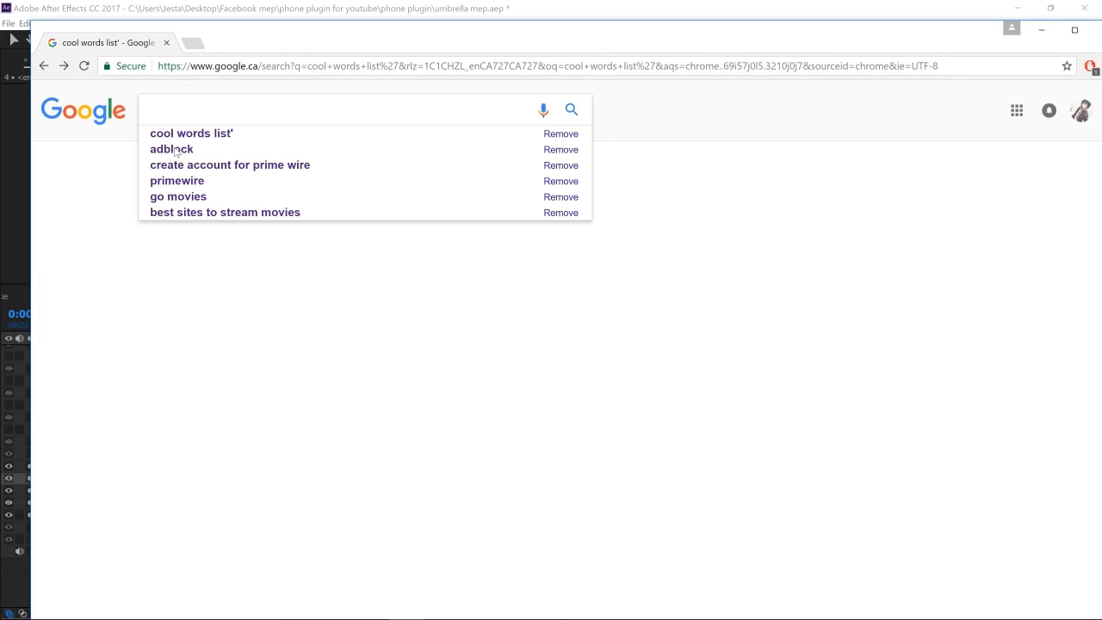
pyautogui.write('be')
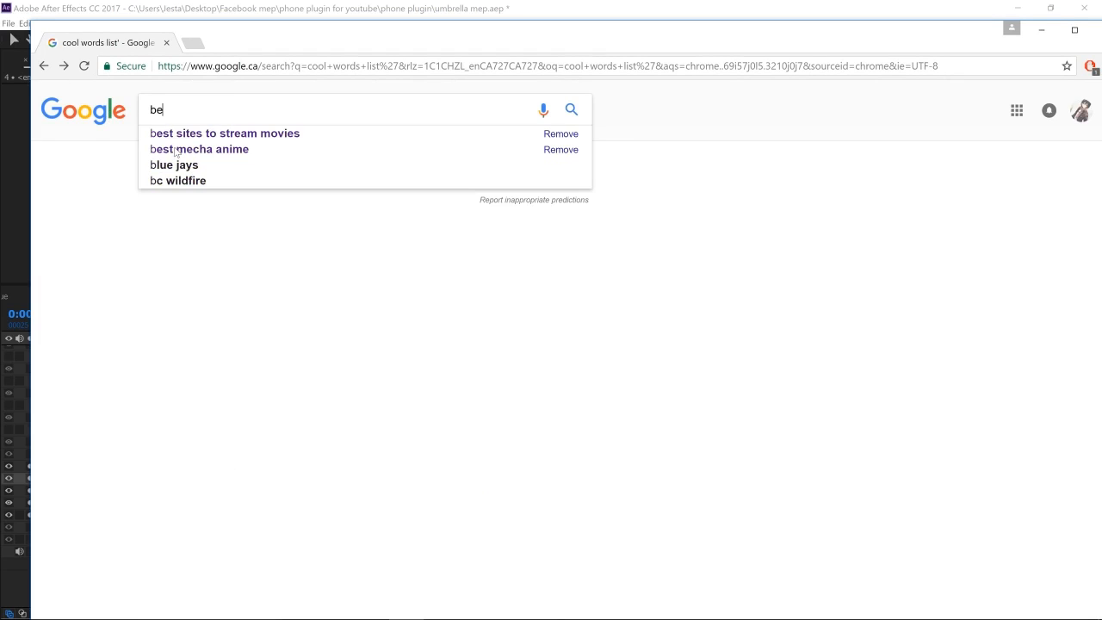
pyautogui.write('st word list')
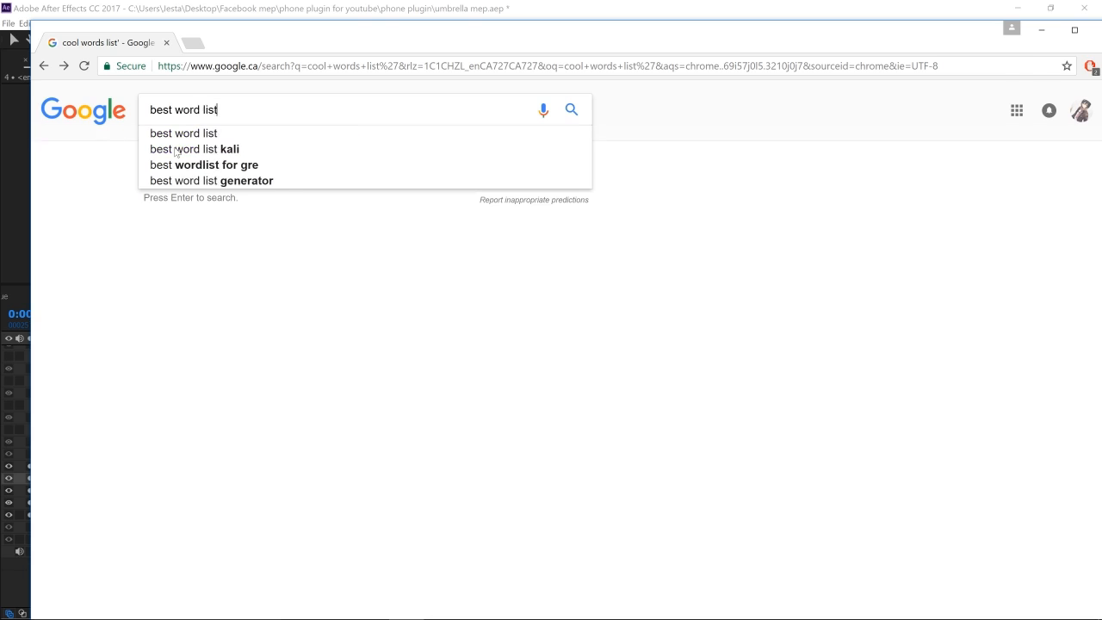
pyautogui.press('Return')
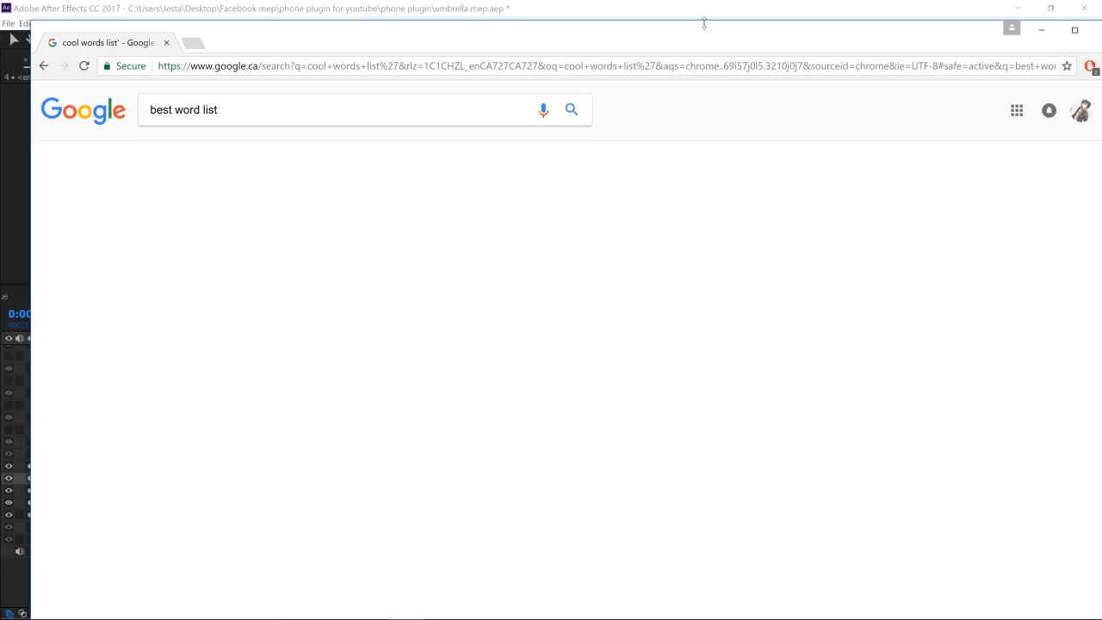
# Reposition the browser window and open the Best Word List site from the search results.
pyautogui.moveTo(821, 37)
pyautogui.mouseDown()
pyautogui.moveTo(627, 259)
pyautogui.moveTo(616, 519)
pyautogui.moveTo(698, 558)
pyautogui.moveTo(721, 516)
pyautogui.moveTo(758, 276)
pyautogui.moveTo(843, 189)
pyautogui.moveTo(788, 126)
pyautogui.moveTo(815, 83)
pyautogui.moveTo(791, 82)
pyautogui.moveTo(811, 86)
pyautogui.moveTo(813, 57)
pyautogui.mouseUp()
pyautogui.moveTo(737, 55); pyautogui.dragTo(685, 368)
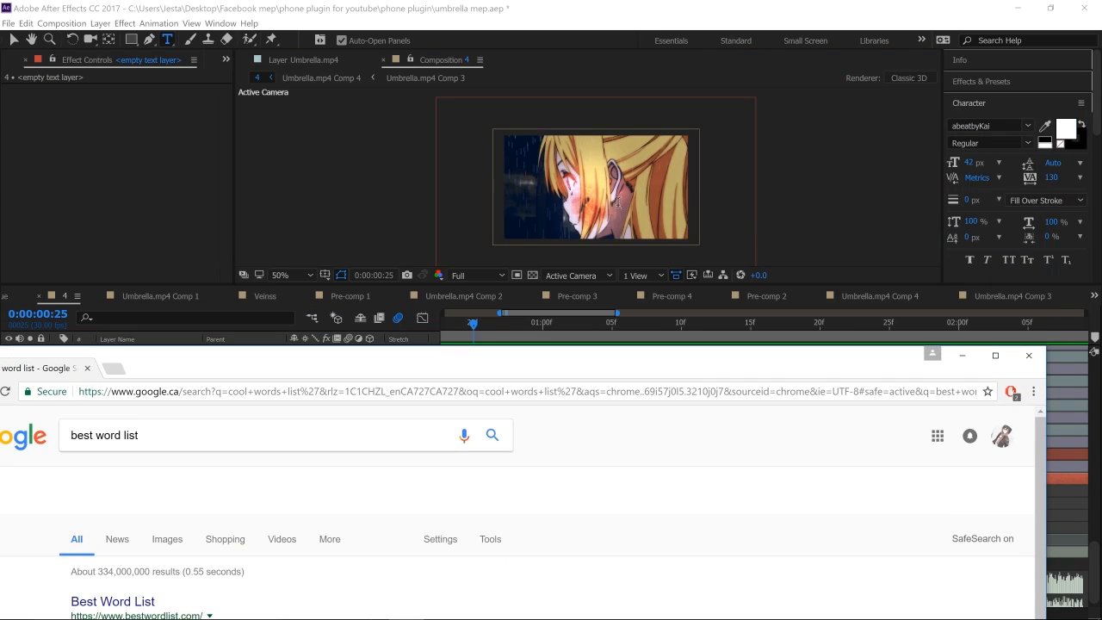
pyautogui.moveTo(640, 368); pyautogui.dragTo(710, 90)
pyautogui.click(203, 324)
pyautogui.moveTo(773, 83); pyautogui.dragTo(777, 56)
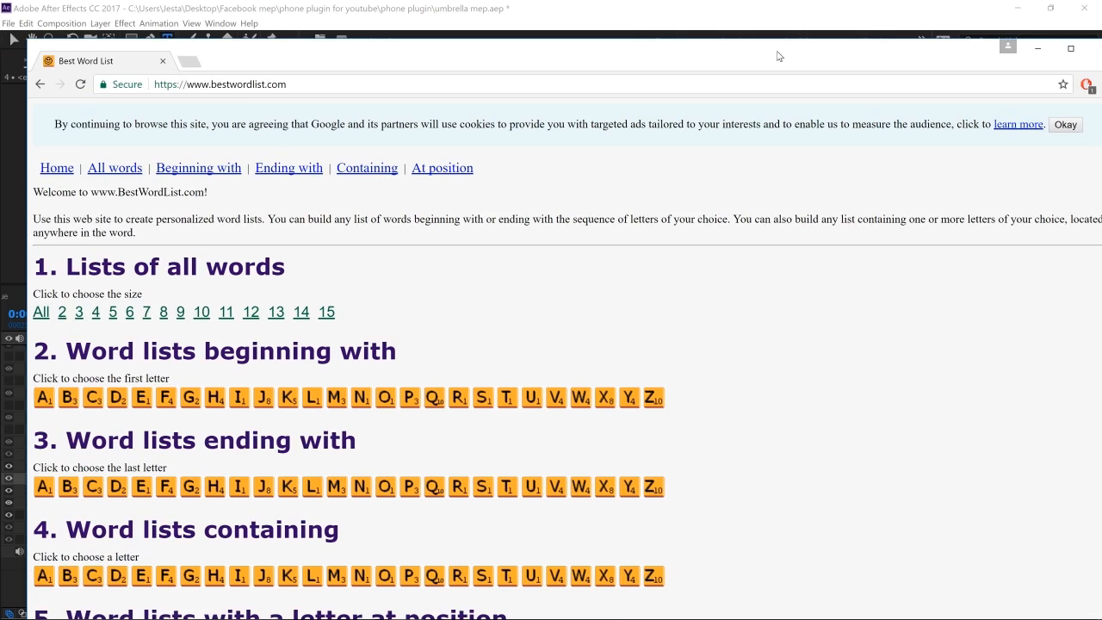
# Return to the Google results, search for "good word list" and open the List of Positive Words page.
pyautogui.click(48, 87)
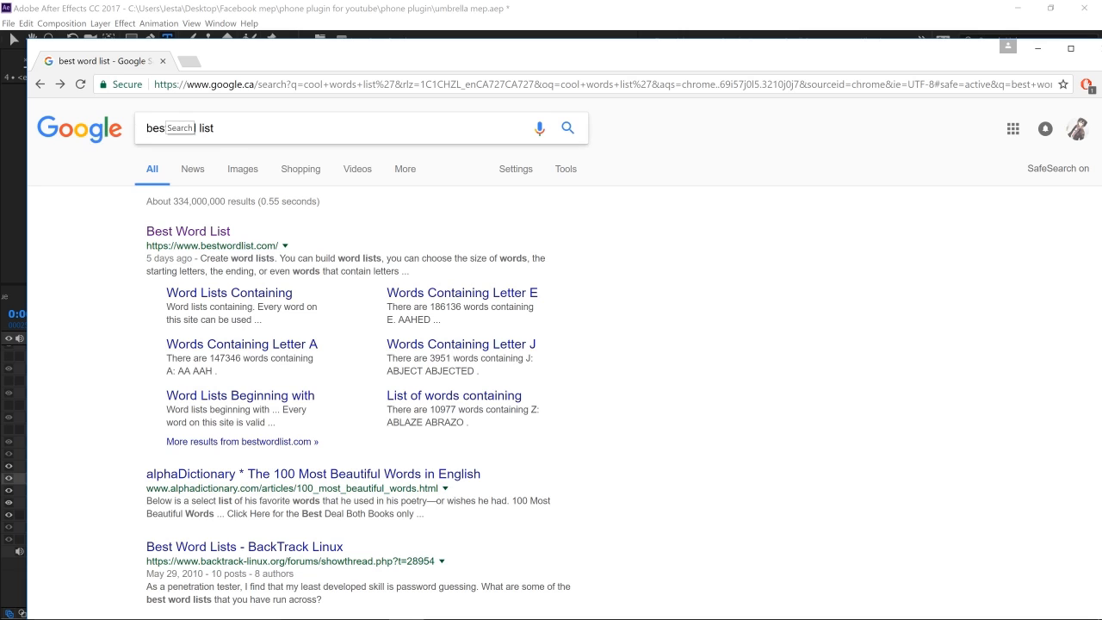
pyautogui.click(168, 126)
pyautogui.moveTo(169, 127); pyautogui.dragTo(135, 135)
pyautogui.write('good')
pyautogui.press('Return')
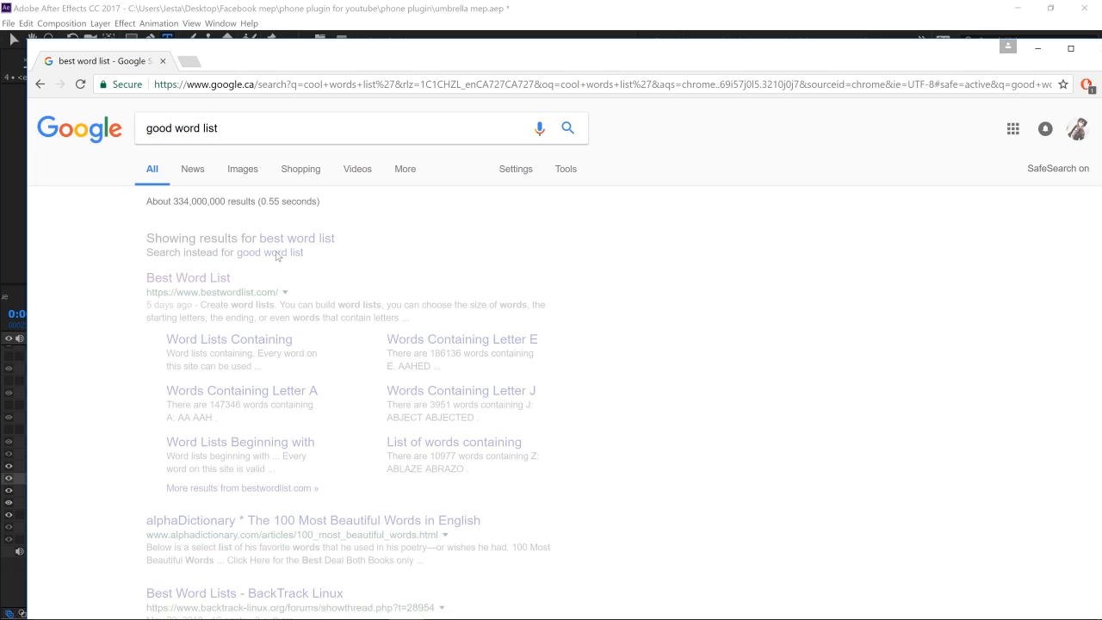
pyautogui.click(443, 235)
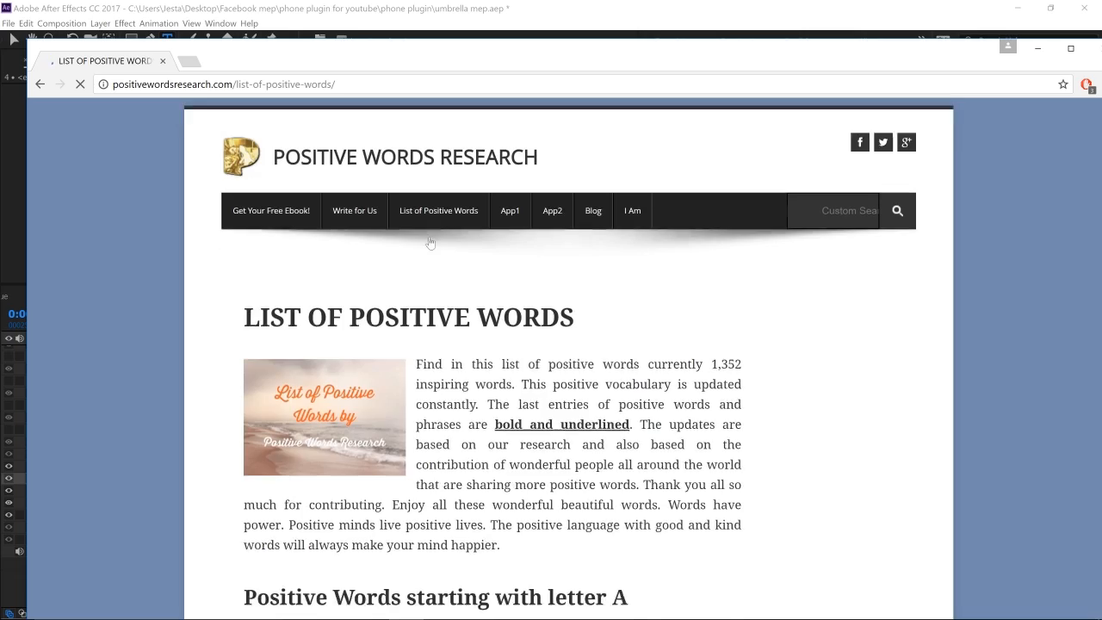
# Browse the positive words for A and B, then switch to After Effects and enter "Beauty" in the empty text layer.
pyautogui.scroll(-12, 430, 243)
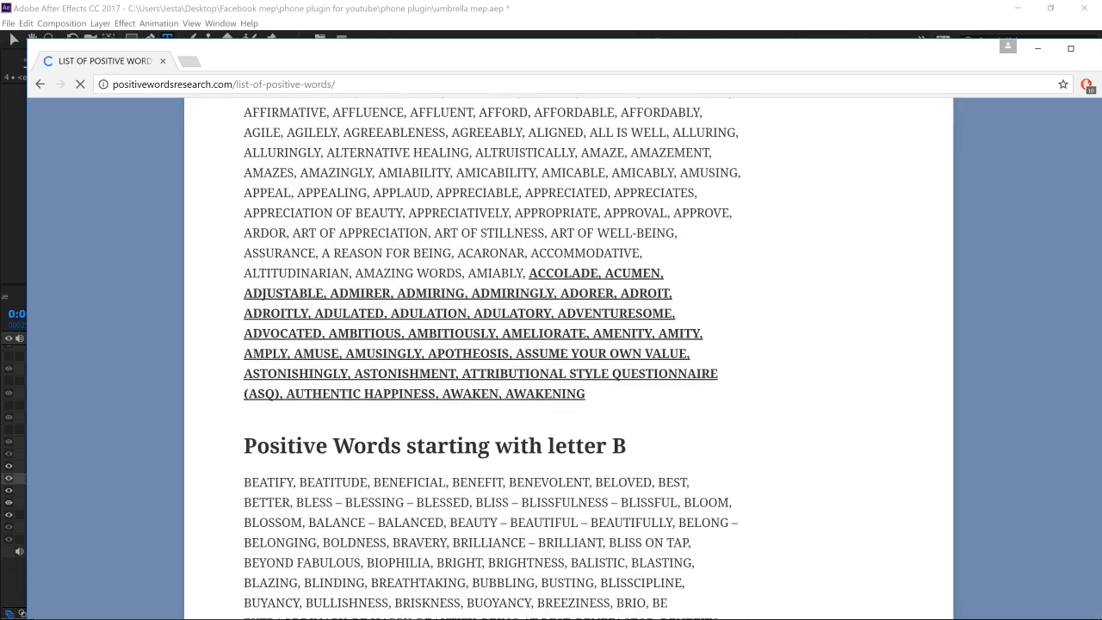
pyautogui.scroll(-4, 593, 261)
pyautogui.scroll(4, 593, 260)
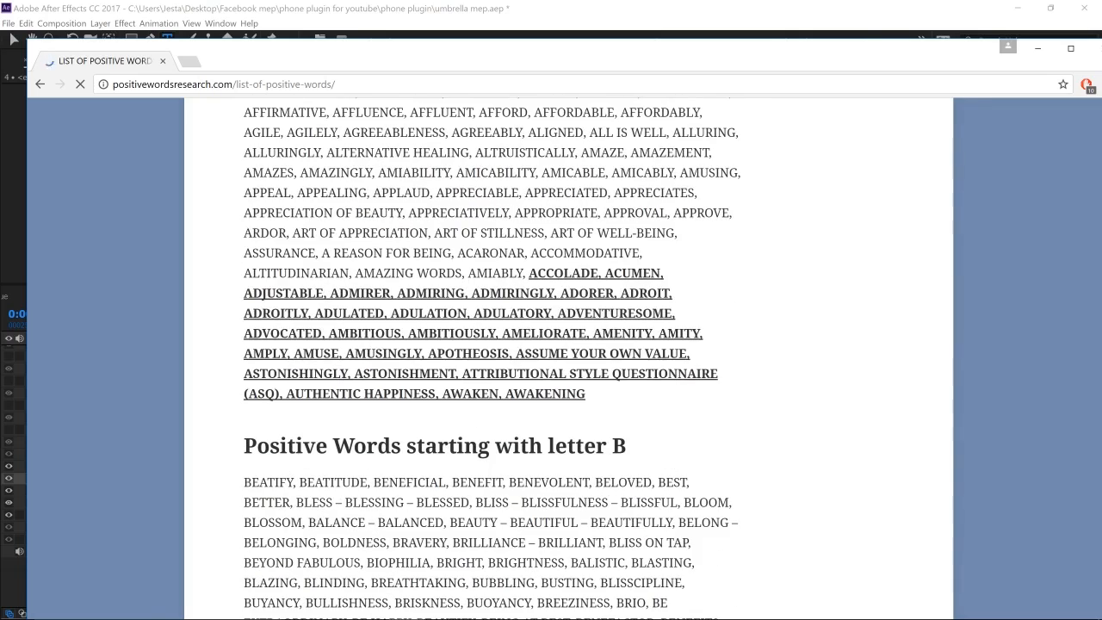
pyautogui.click(1038, 49)
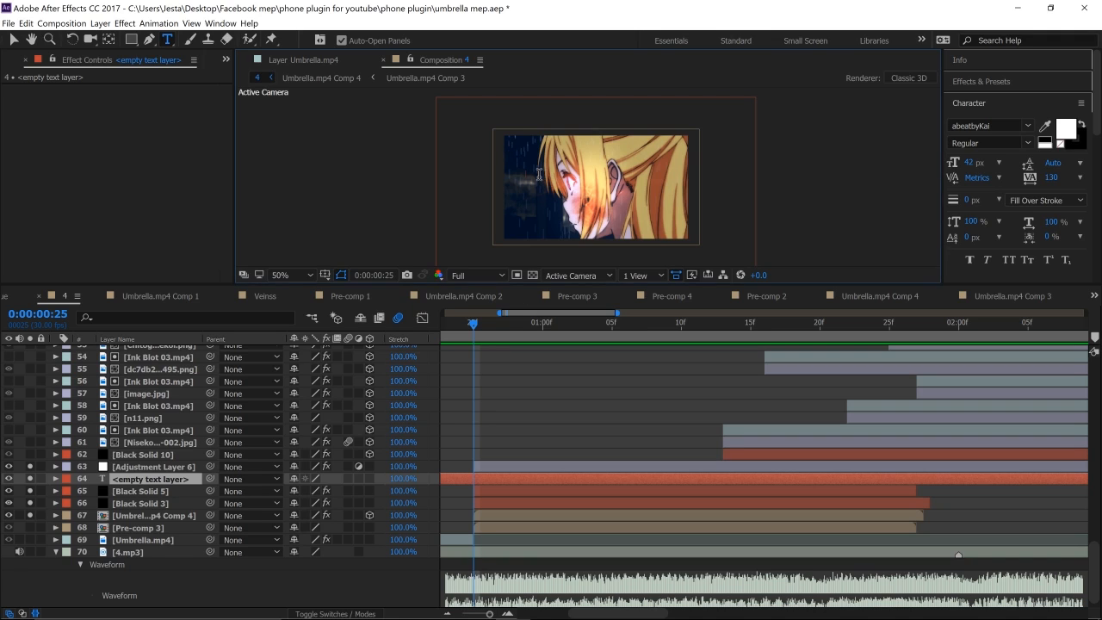
pyautogui.scroll(2, 539, 174)
pyautogui.write('Beay')
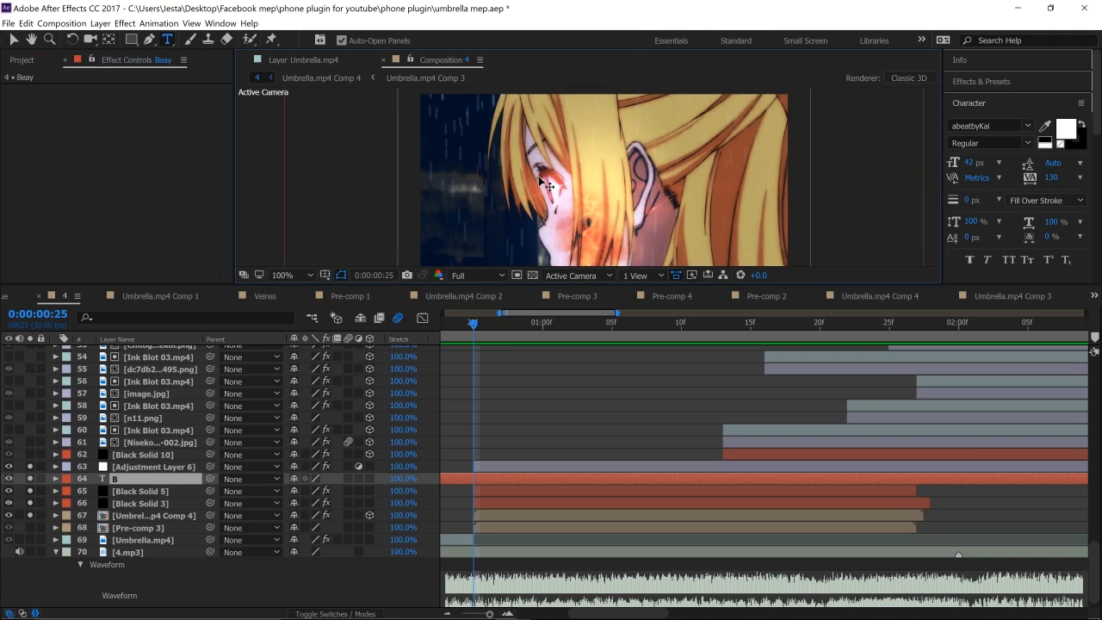
pyautogui.press('BackSpace')
pyautogui.write('uty')
# Duplicate the Beauty text layer and clear the text of the copy.
pyautogui.click(510, 478)
pyautogui.hotkey('ctrl', 'd')
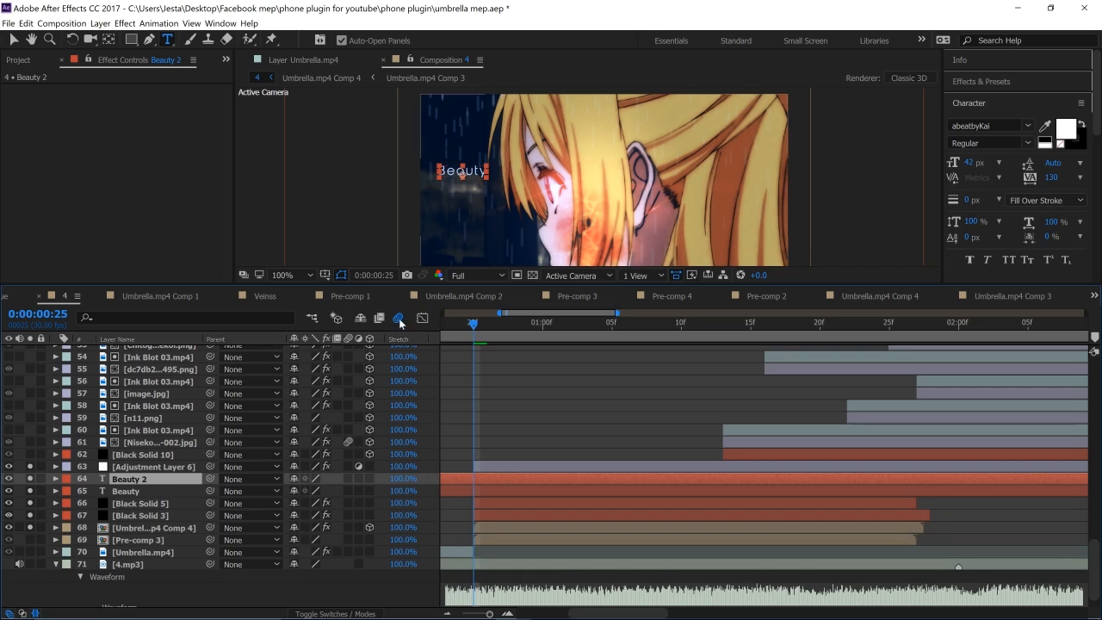
pyautogui.click(482, 172)
pyautogui.doubleClick(484, 172)
pyautogui.press('BackSpace')
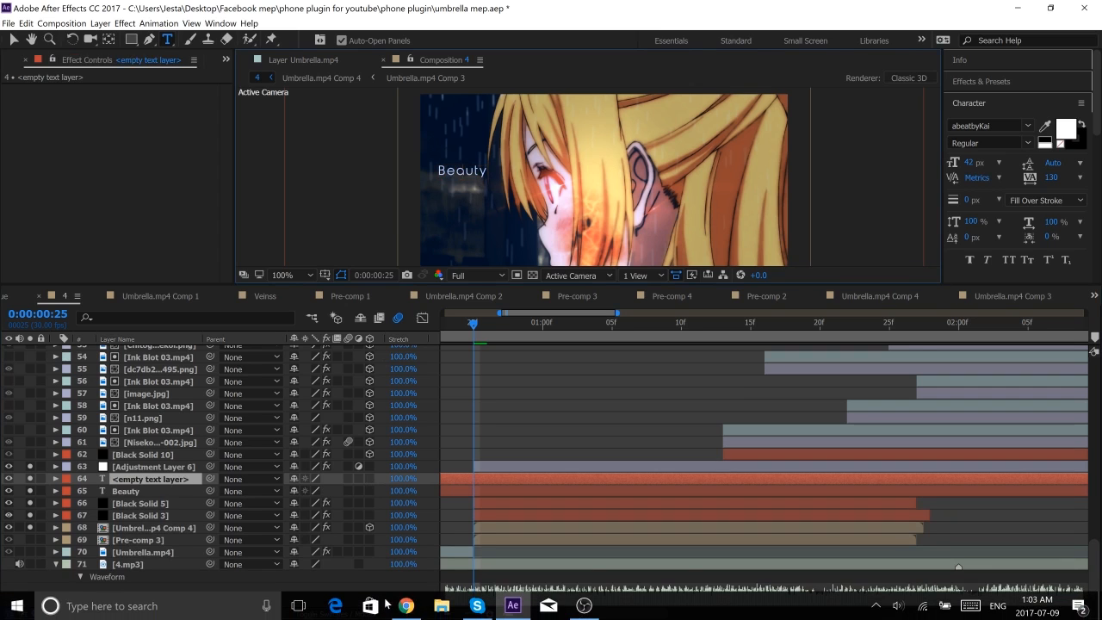
# Check the positive words starting with B in Chrome and enter "Beyond" in the empty text layer in After Effects.
pyautogui.click(406, 606)
pyautogui.scroll(-4, 370, 316)
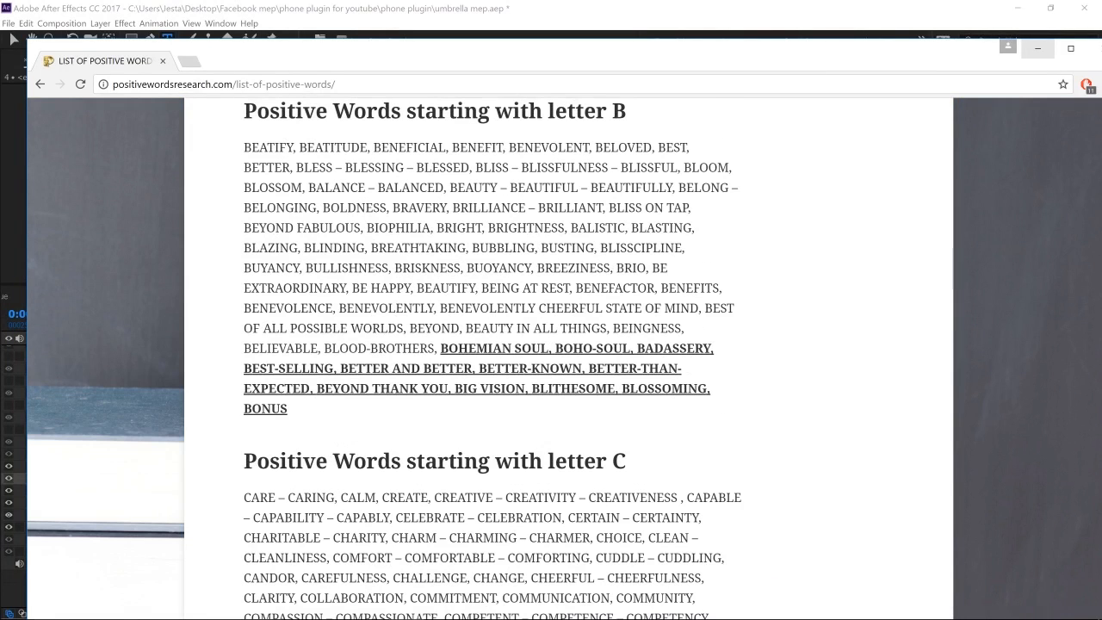
pyautogui.click(1037, 48)
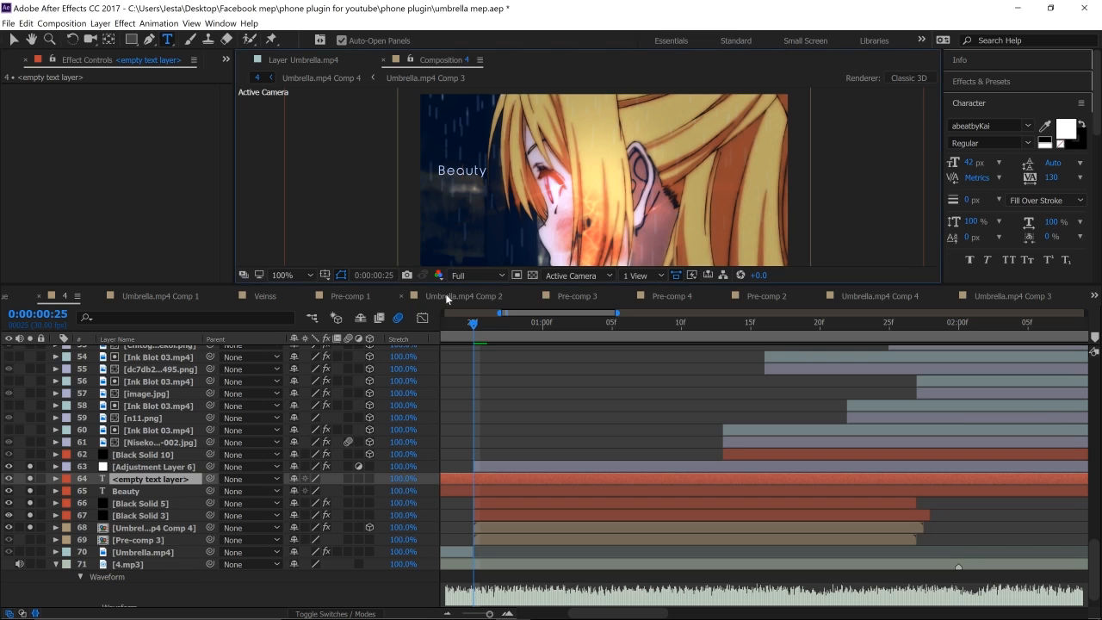
pyautogui.click(406, 605)
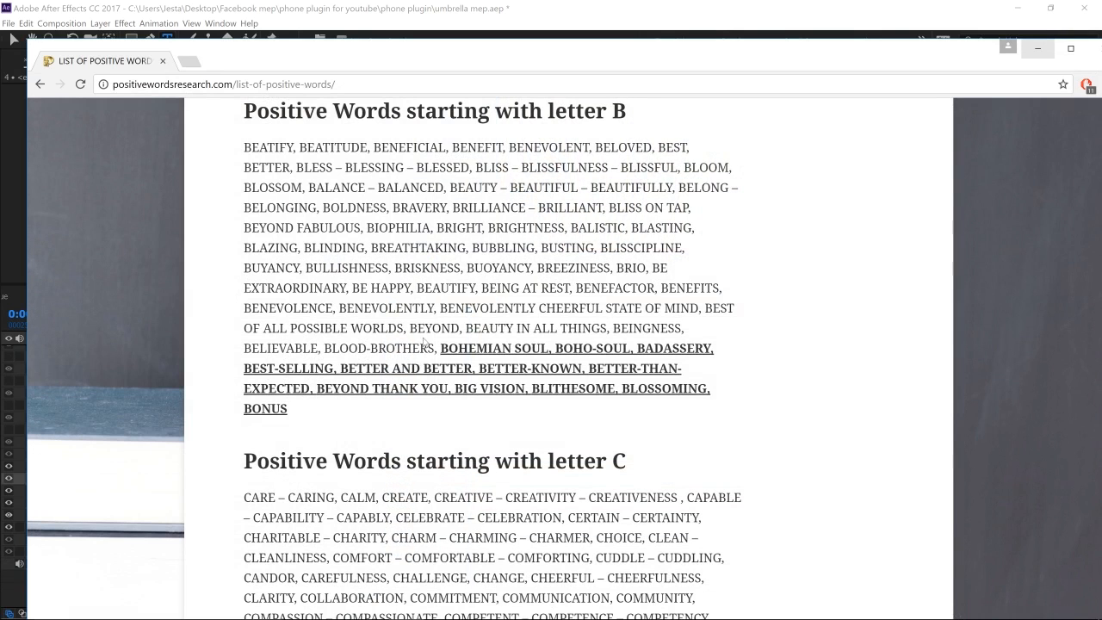
pyautogui.click(1037, 48)
pyautogui.write('Beyond')
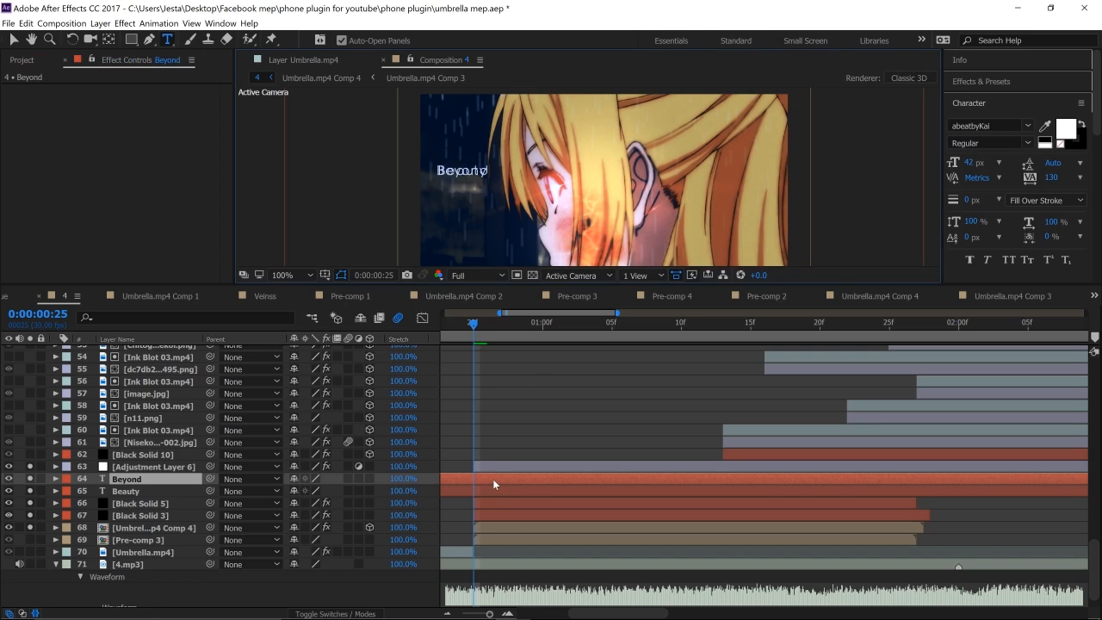
# Duplicate the Beyond text layer and delete all the text in the copy.
pyautogui.click(517, 486)
pyautogui.click(516, 483)
pyautogui.hotkey('ctrl', 'd')
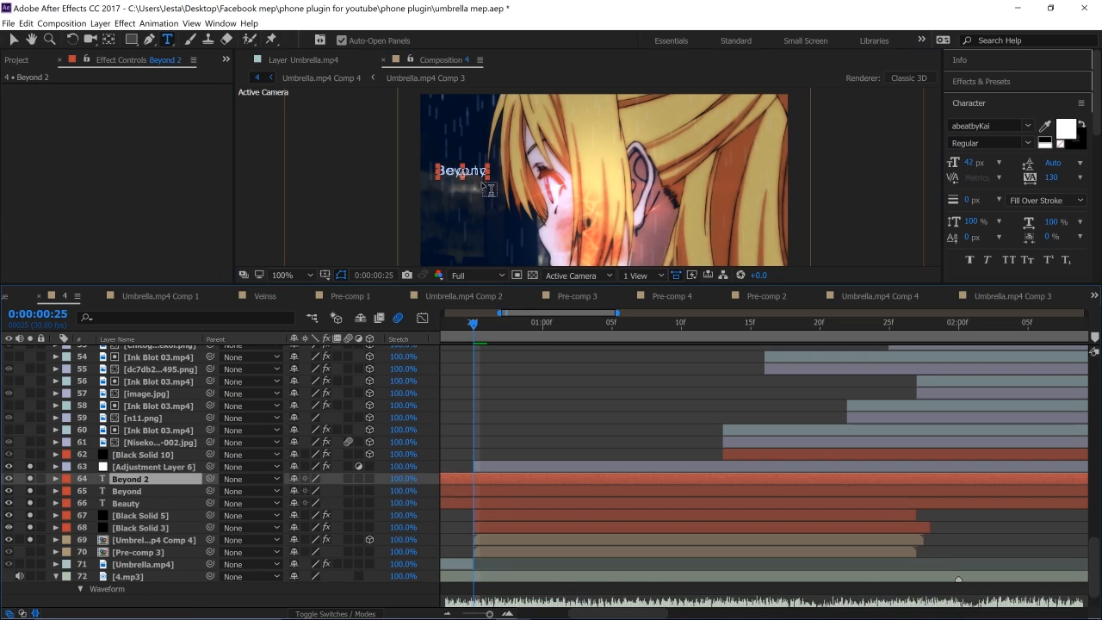
pyautogui.click(482, 174)
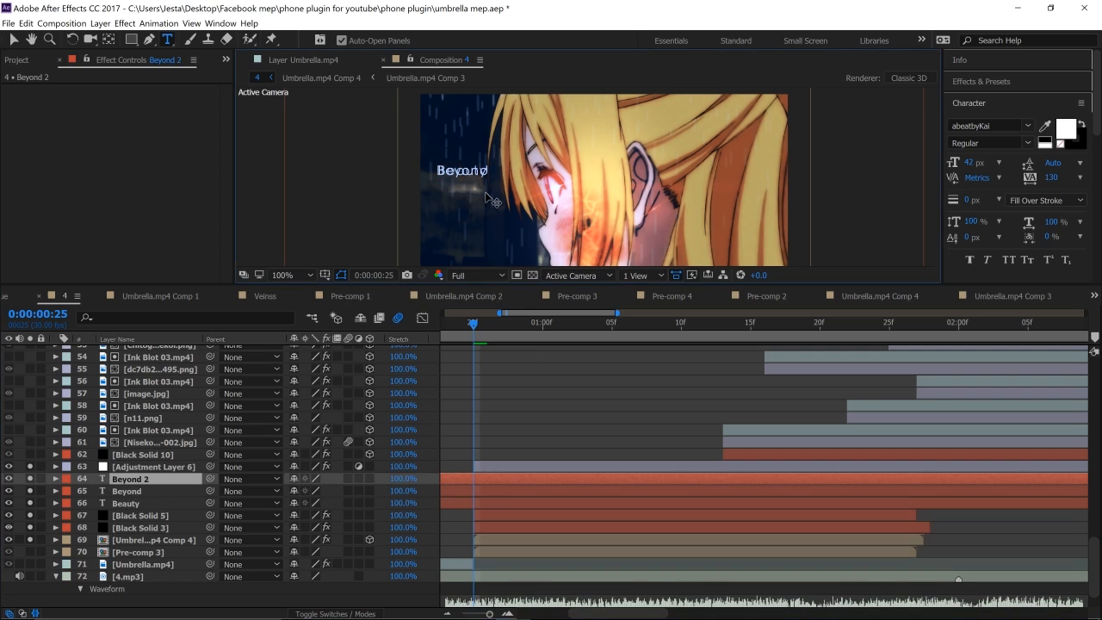
pyautogui.press('BackSpace')
pyautogui.press('BackSpace')
pyautogui.press('BackSpace')
pyautogui.press('BackSpace')
pyautogui.press('BackSpace')
pyautogui.press('BackSpace')
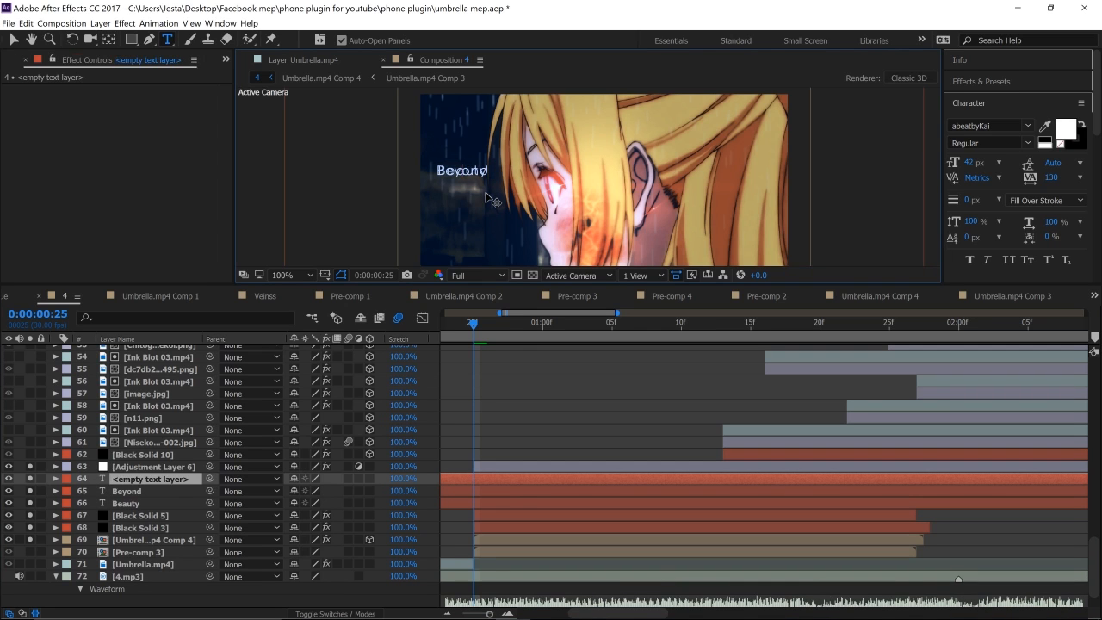
# Look up the positive words starting with C in Chrome and enter "Creative" in the empty text layer in After Effects.
pyautogui.moveTo(461, 608)
pyautogui.click(405, 605)
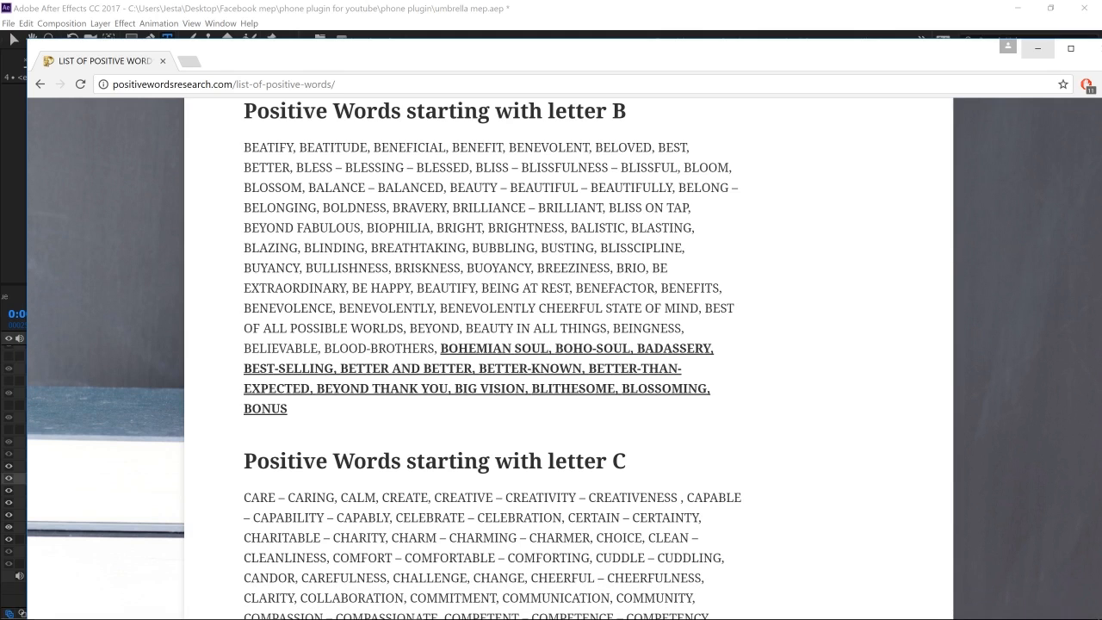
pyautogui.scroll(-4, 493, 358)
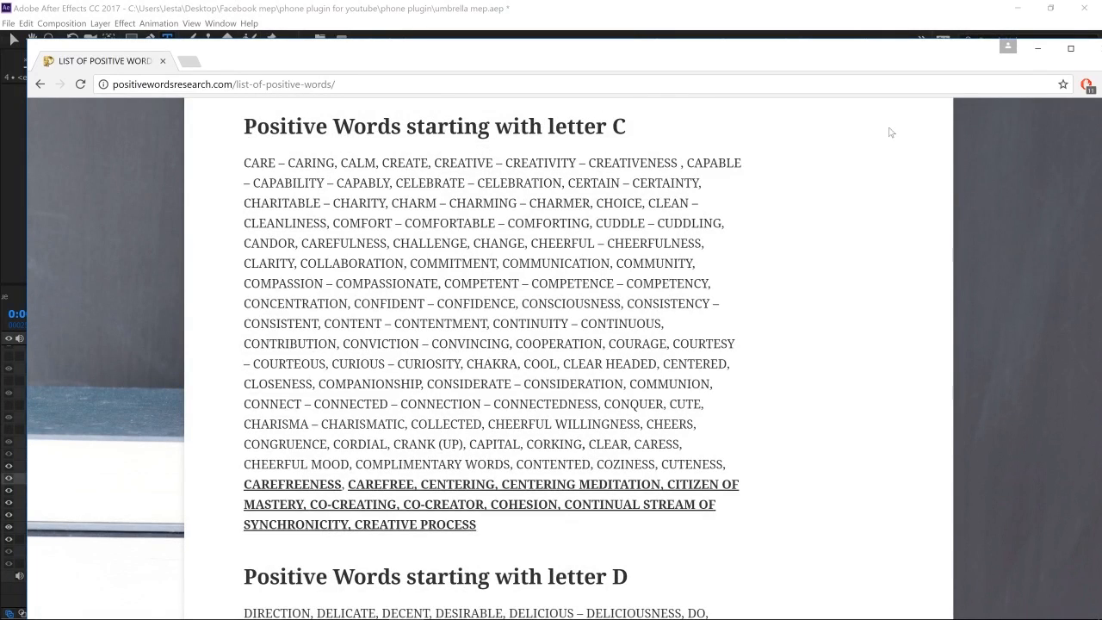
pyautogui.click(1037, 48)
pyautogui.write('Creative')
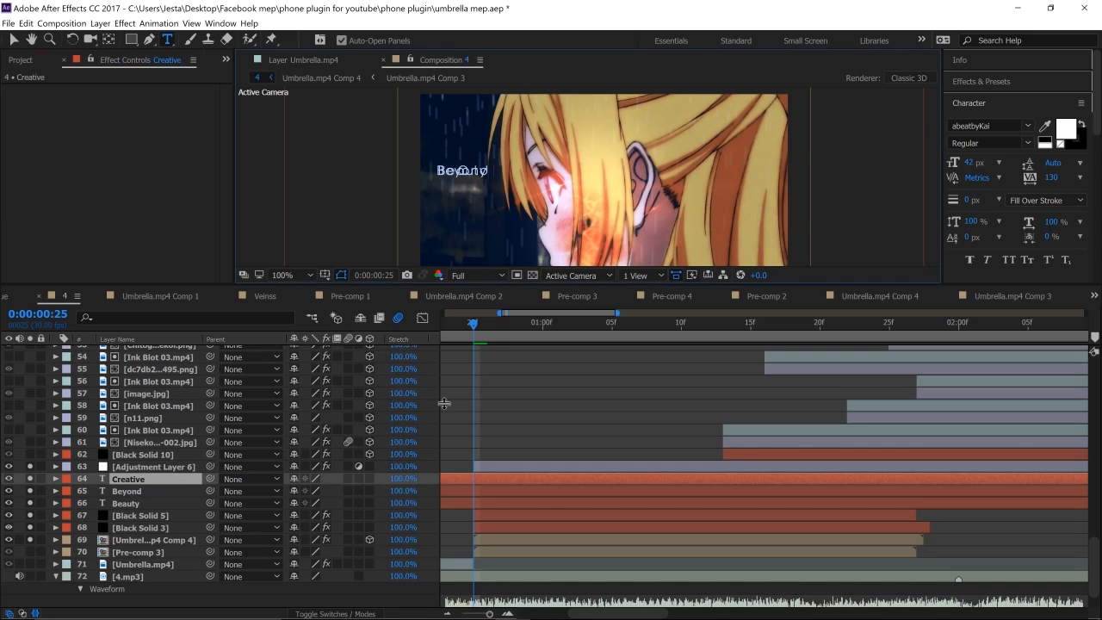
# Duplicate the Creative text layer and empty the copy's text.
pyautogui.click(547, 487)
pyautogui.click(543, 481)
pyautogui.hotkey('ctrl', 'd')
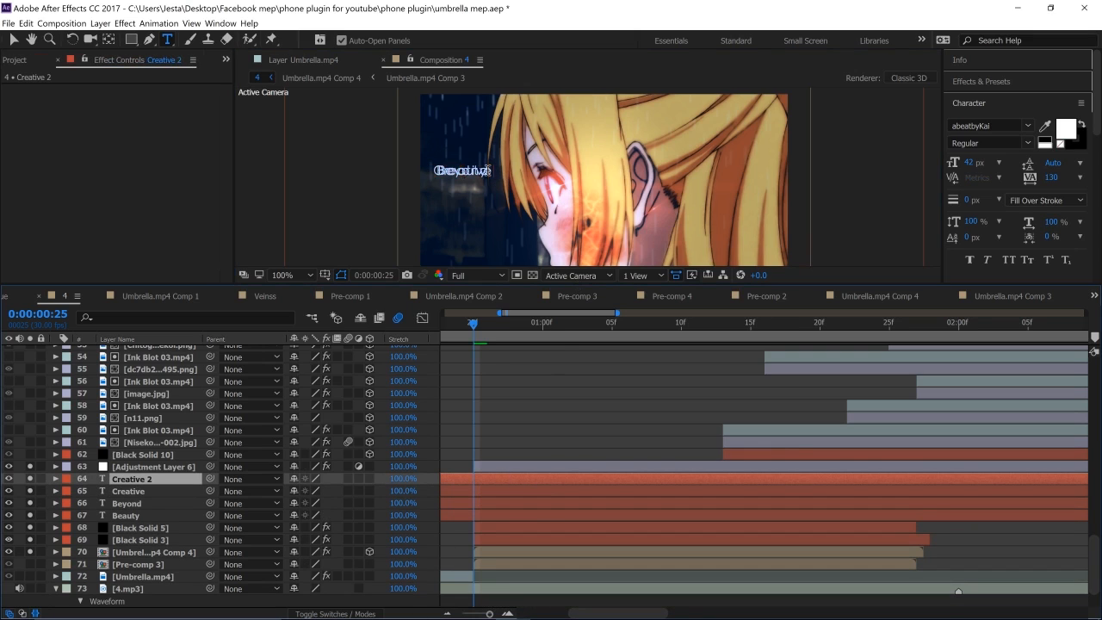
pyautogui.doubleClick(482, 172)
pyautogui.press('BackSpace')
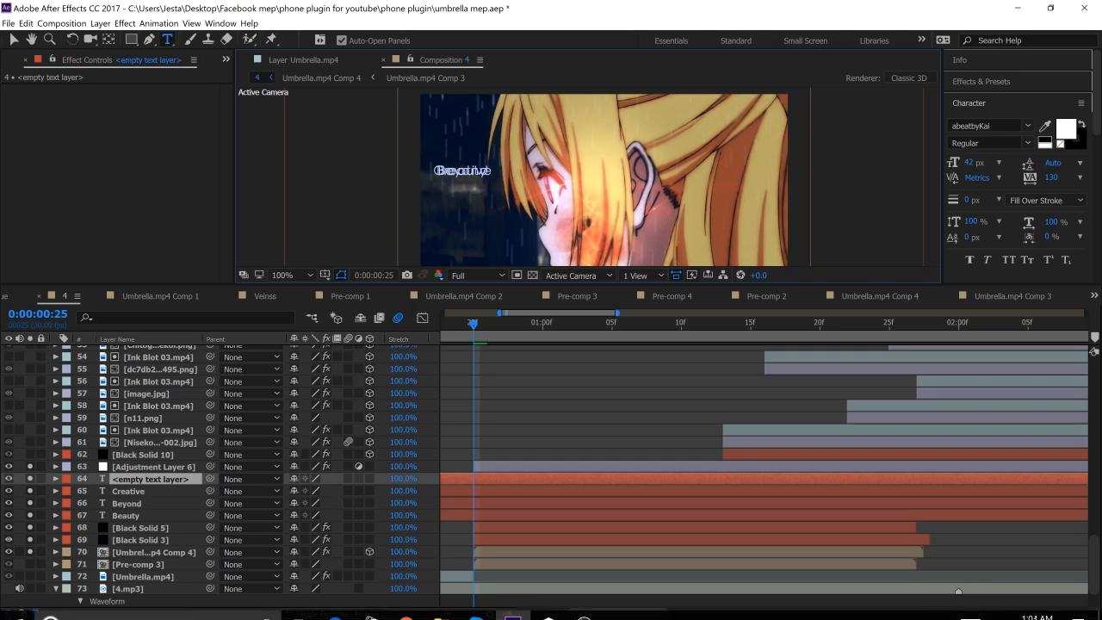
# Look up the positive words starting with D in Chrome and enter "Dreamy" in the empty text layer in After Effects.
pyautogui.click(406, 605)
pyautogui.scroll(-4, 551, 344)
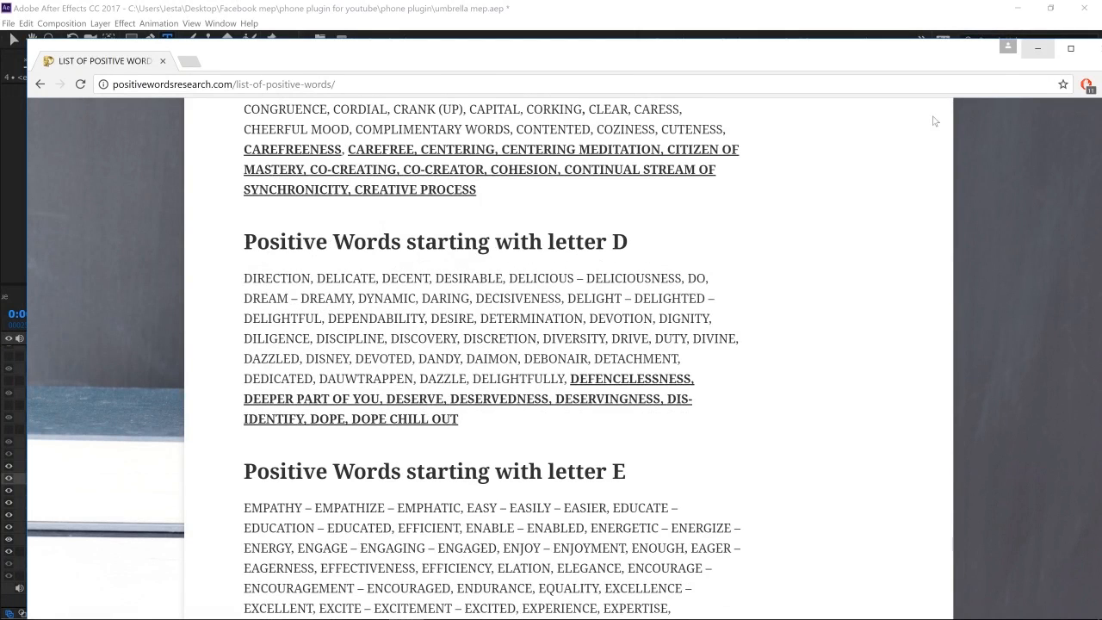
pyautogui.click(1038, 48)
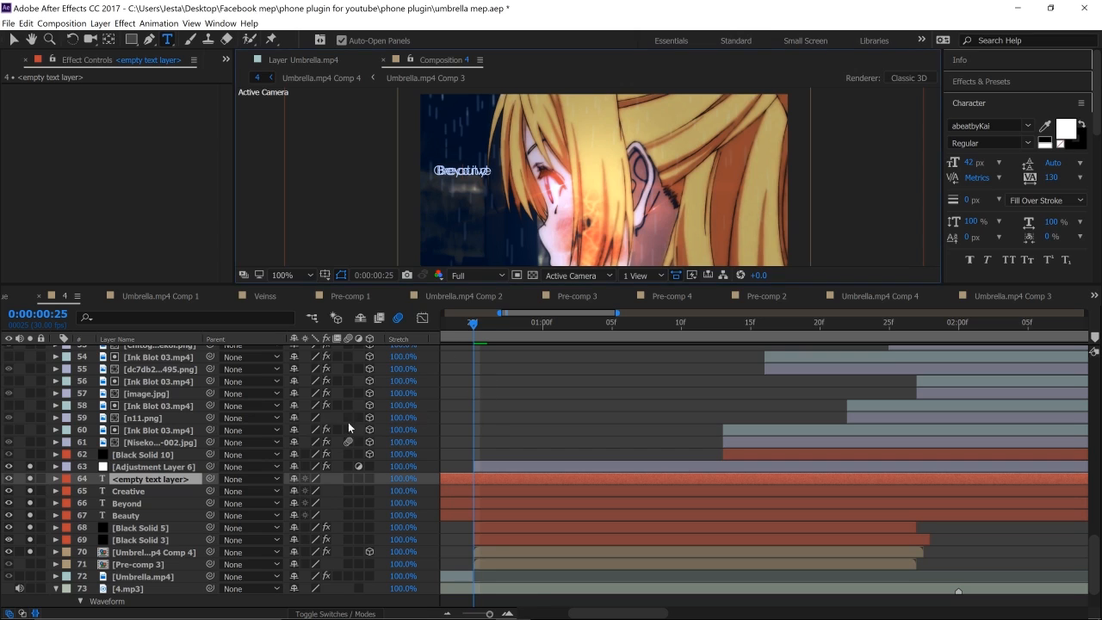
pyautogui.write('Dreamy')
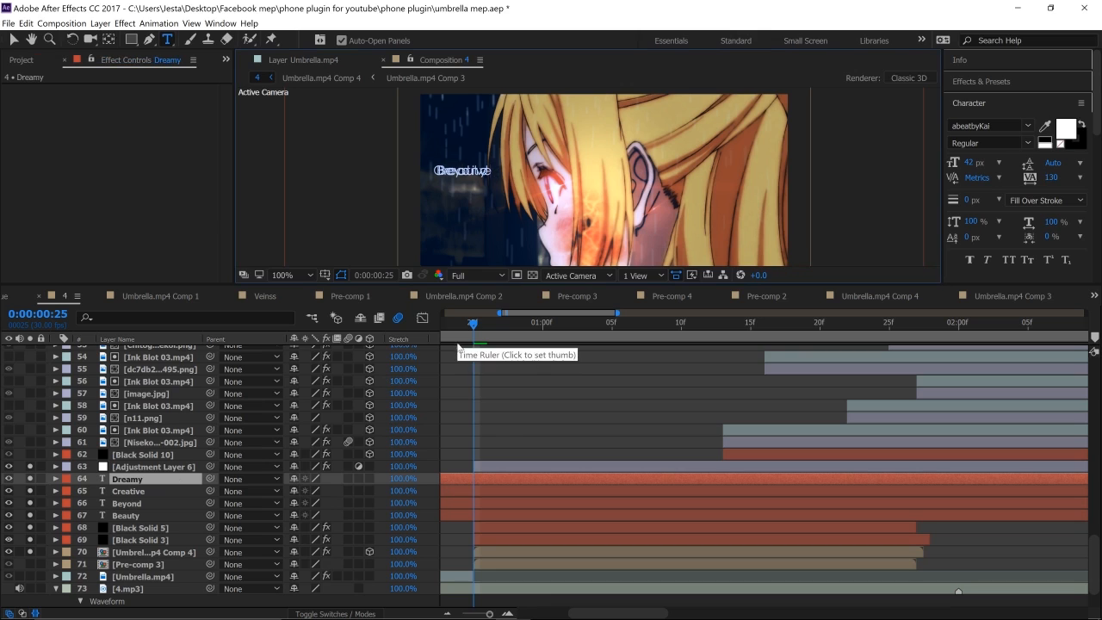
# Duplicate the Dreamy text layer and remove the text from the copy.
pyautogui.click(512, 487)
pyautogui.click(509, 481)
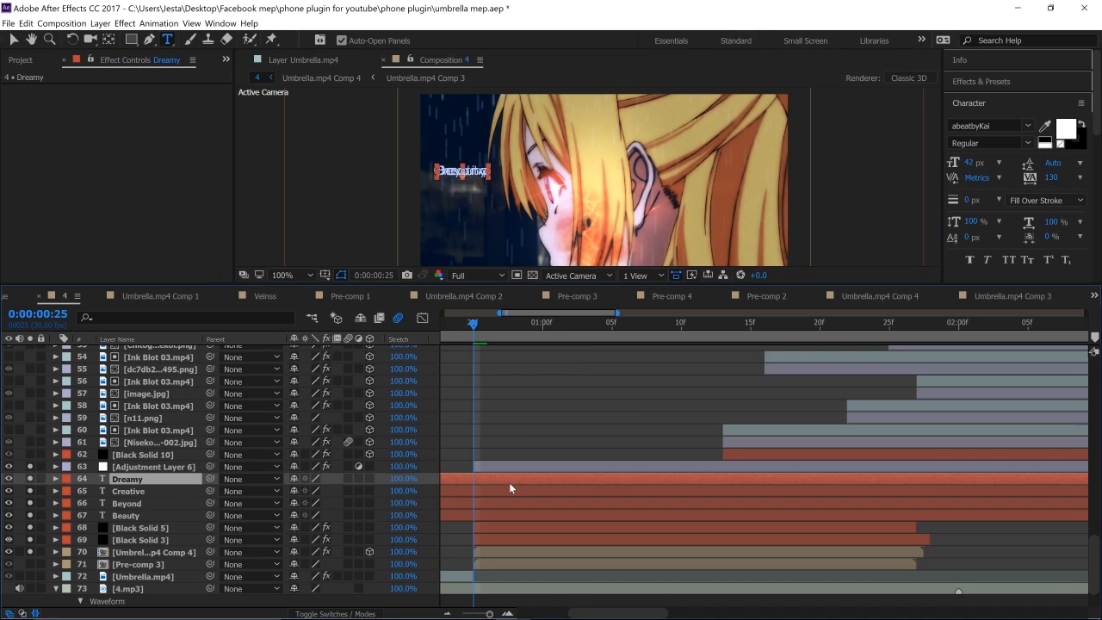
pyautogui.hotkey('ctrl', 'd')
pyautogui.moveTo(385, 600)
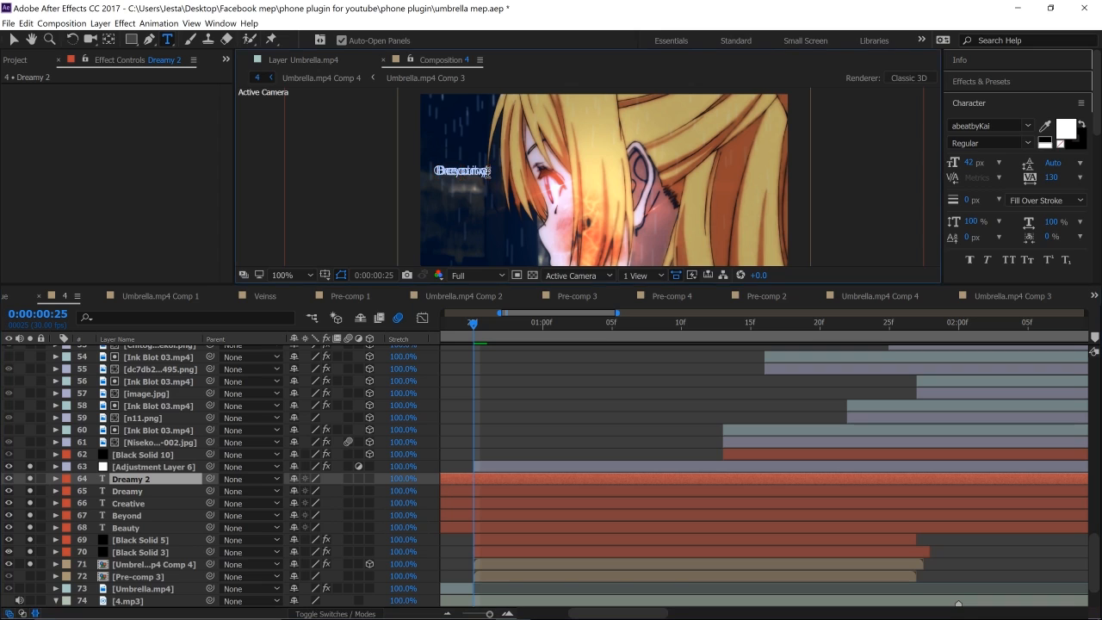
pyautogui.doubleClick(485, 171)
pyautogui.press('BackSpace')
# Look up the positive words starting with E in Chrome and enter "Empathy" in the empty text layer in After Effects.
pyautogui.click(406, 605)
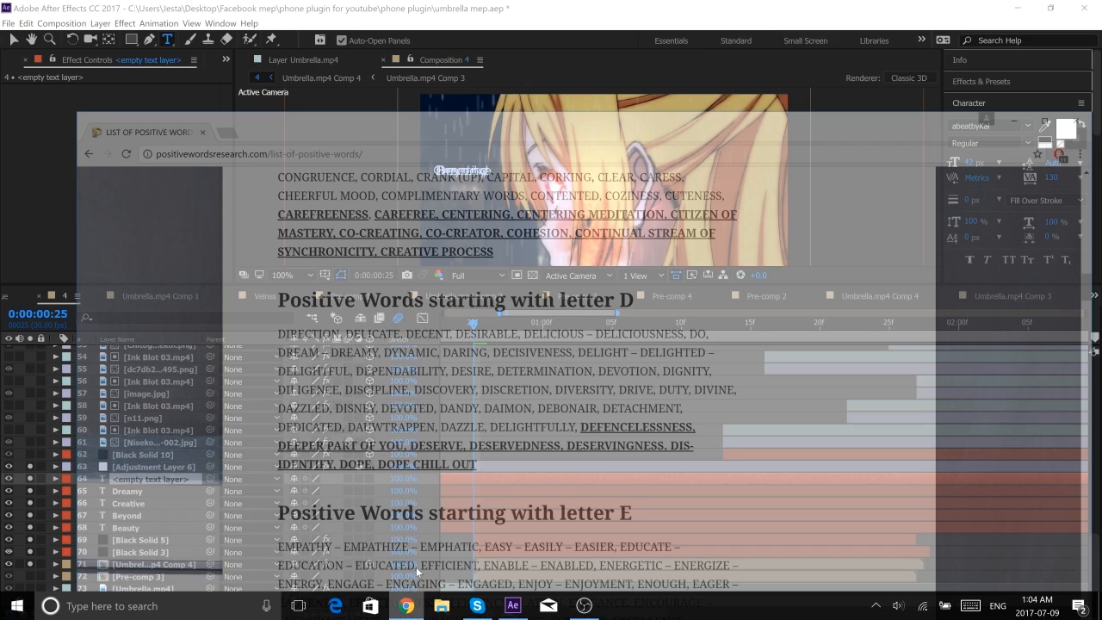
pyautogui.scroll(-4, 416, 551)
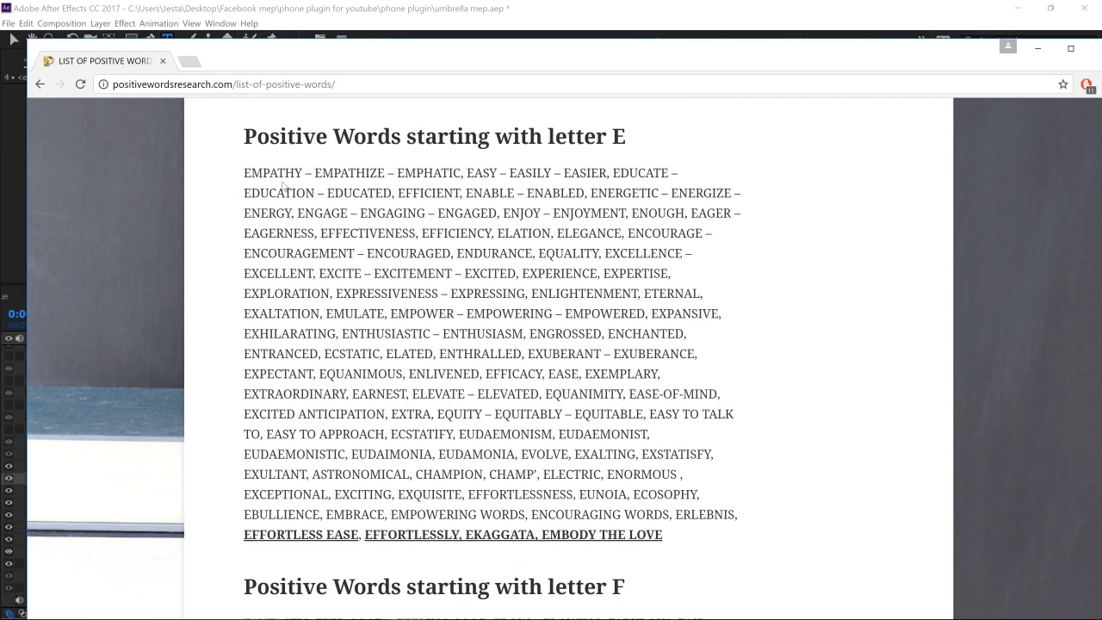
pyautogui.click(1037, 52)
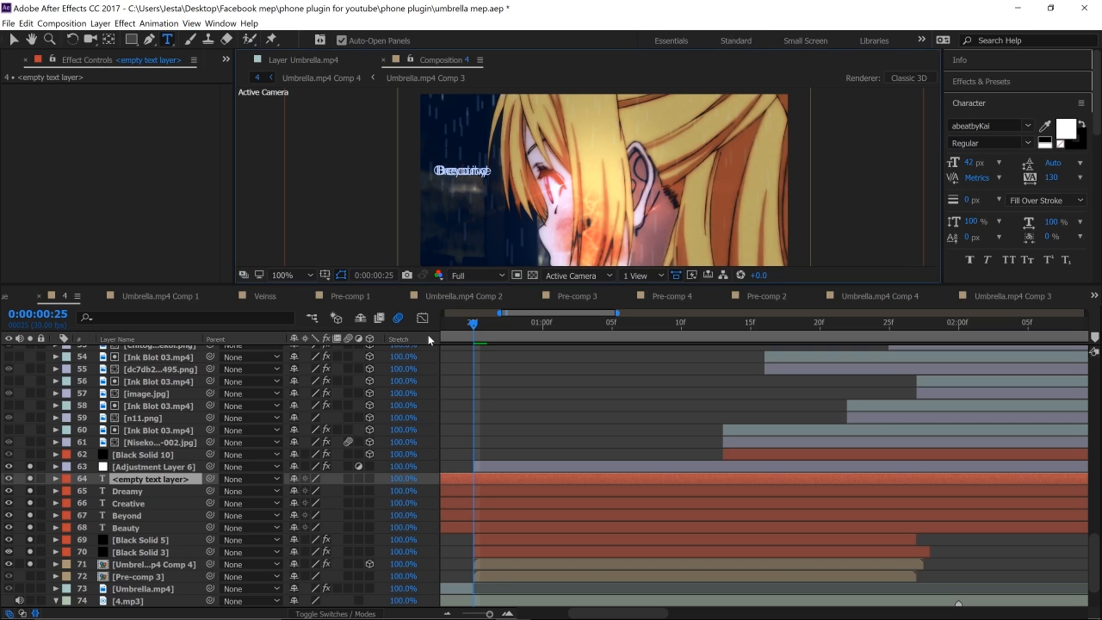
pyautogui.write('Empathy')
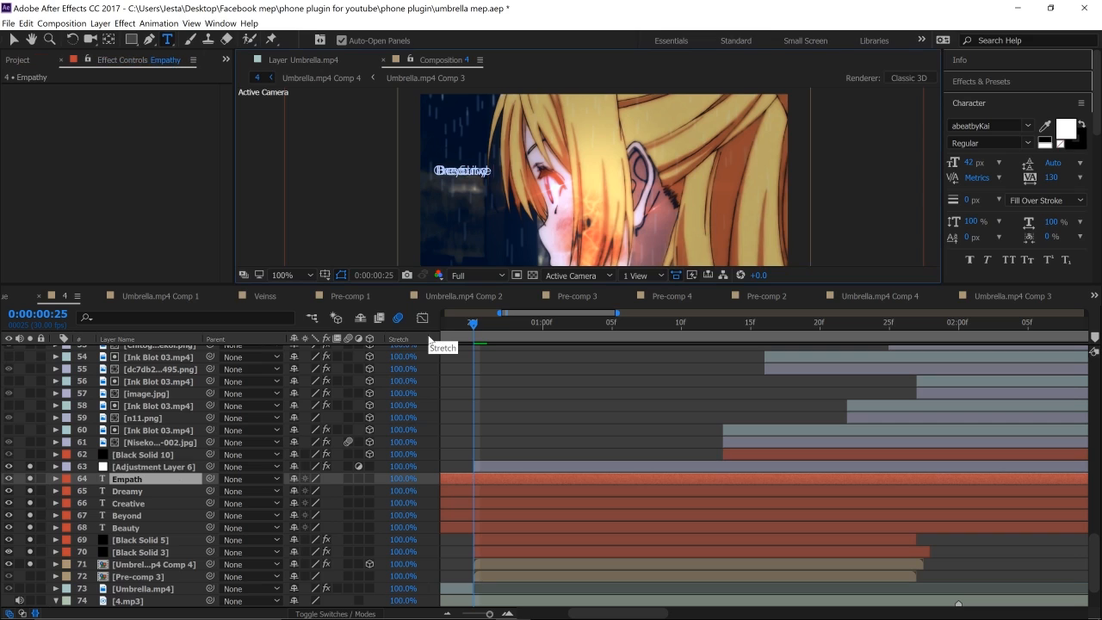
# Duplicate the Empathy text layer and empty the copy's text.
pyautogui.click(185, 491)
pyautogui.click(188, 480)
pyautogui.hotkey('ctrl', 'd')
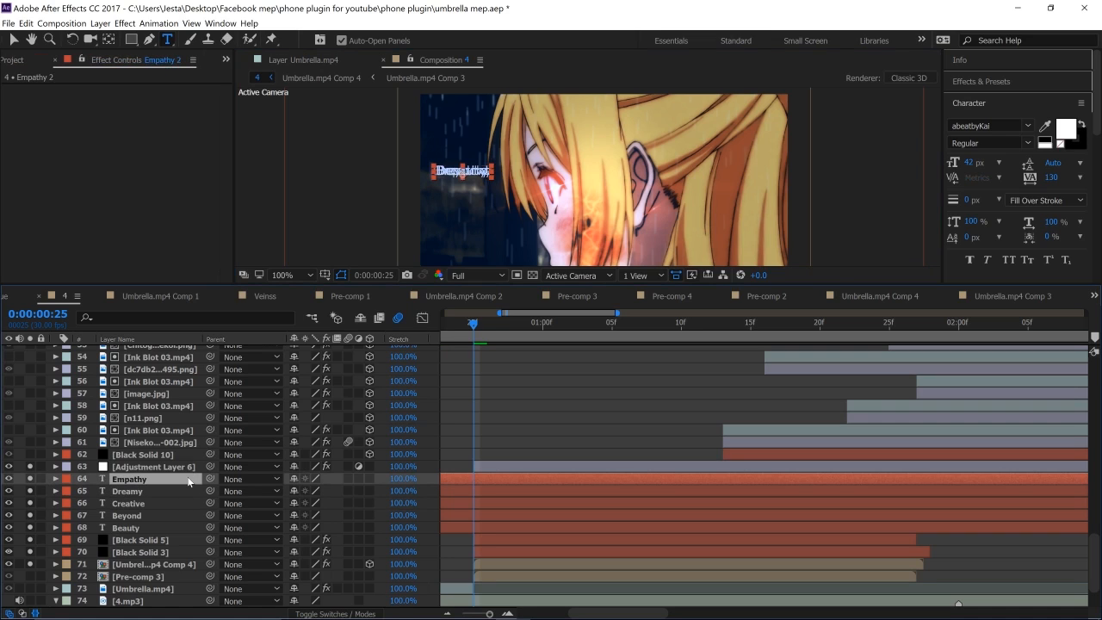
pyautogui.doubleClick(488, 171)
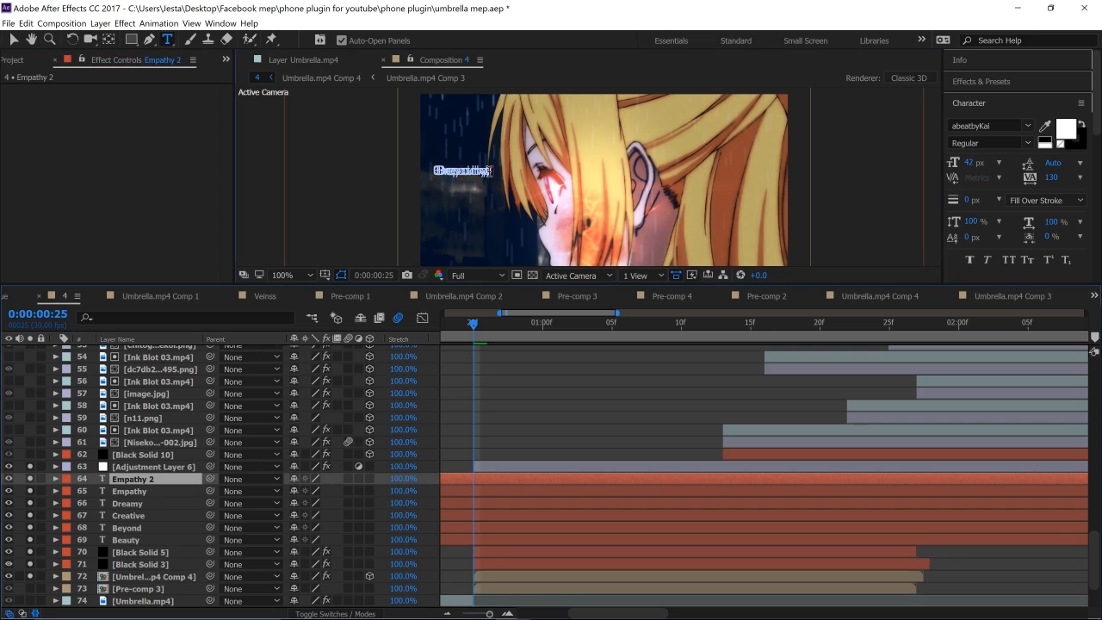
pyautogui.press('BackSpace')
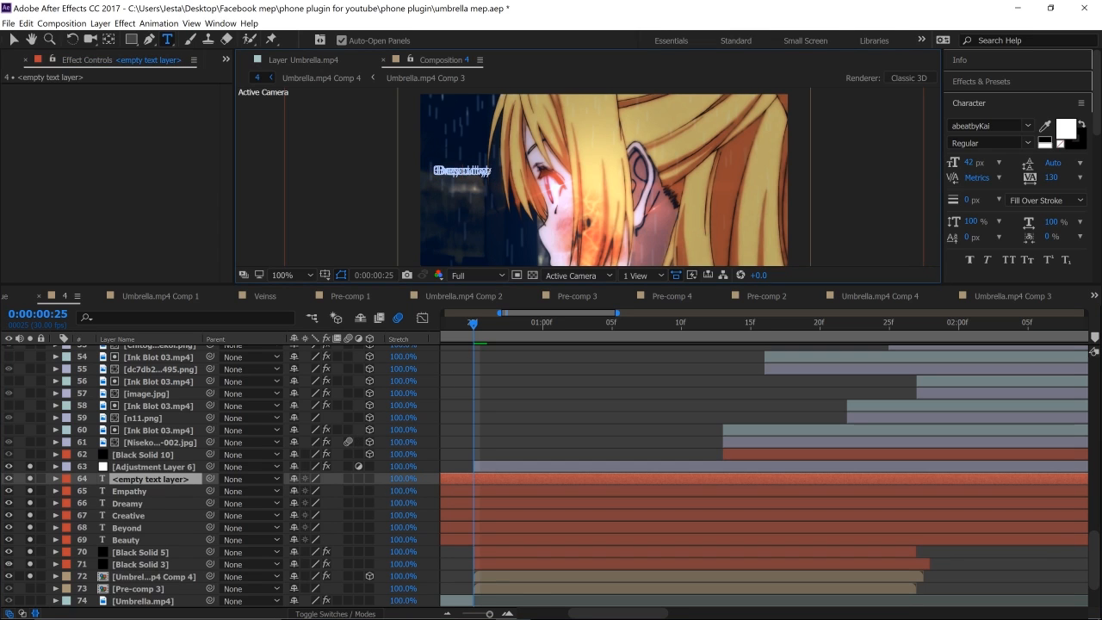
# Switch to Chrome and read through the positive words starting with F and G for a suitable word.
pyautogui.click(405, 607)
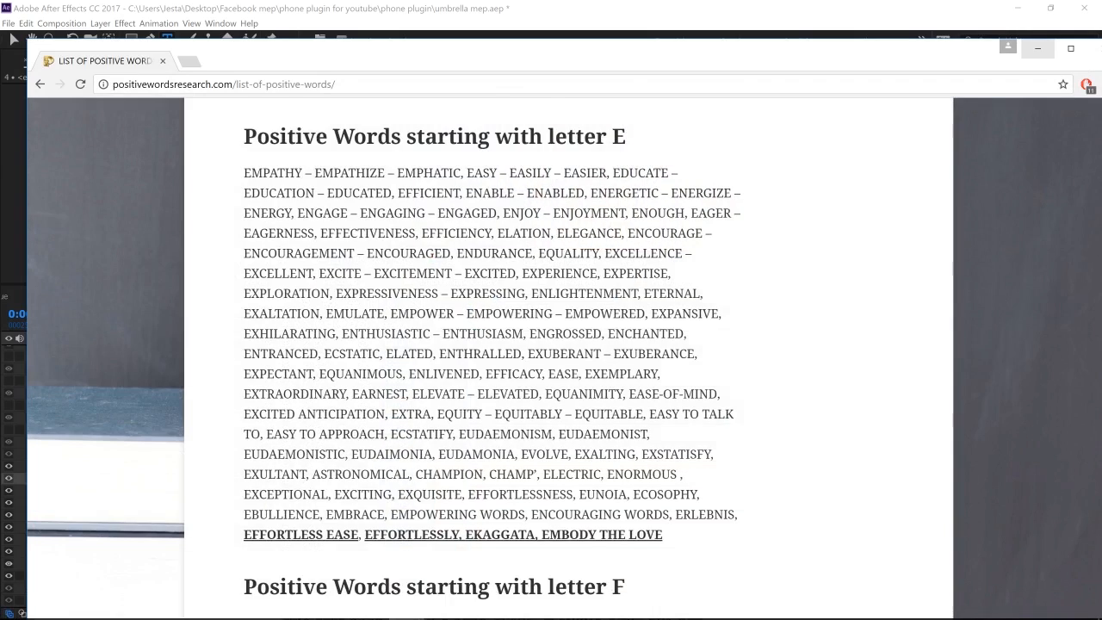
pyautogui.scroll(-4, 237, 330)
pyautogui.moveTo(285, 308); pyautogui.dragTo(536, 308)
pyautogui.click(403, 289)
pyautogui.moveTo(403, 288); pyautogui.dragTo(518, 308)
pyautogui.click(518, 308)
pyautogui.moveTo(393, 288); pyautogui.dragTo(501, 289)
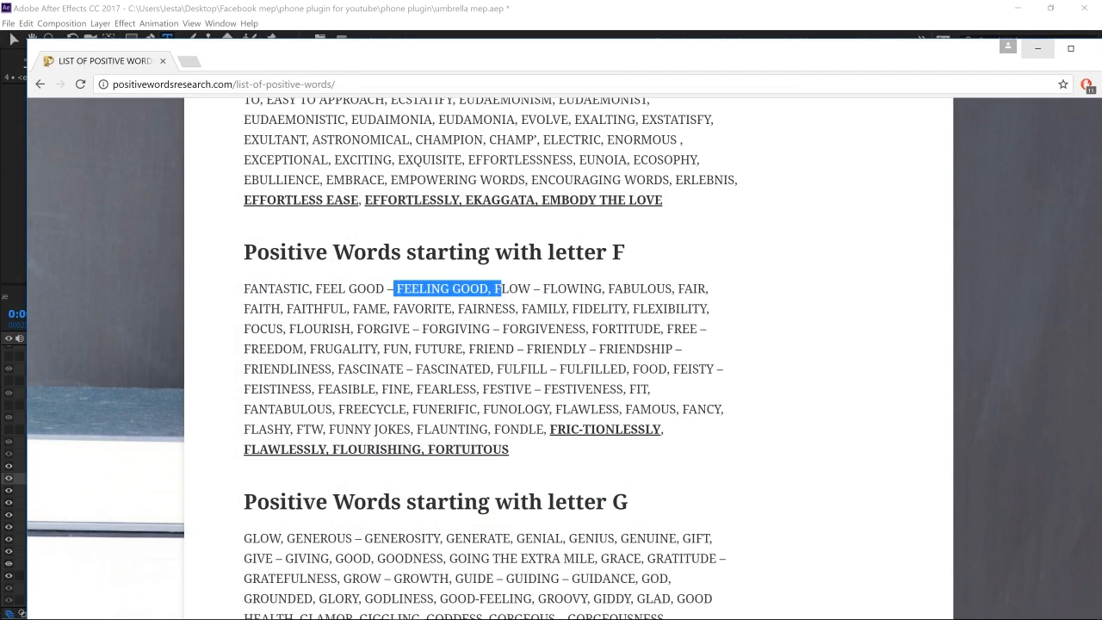
pyautogui.scroll(-4, 502, 288)
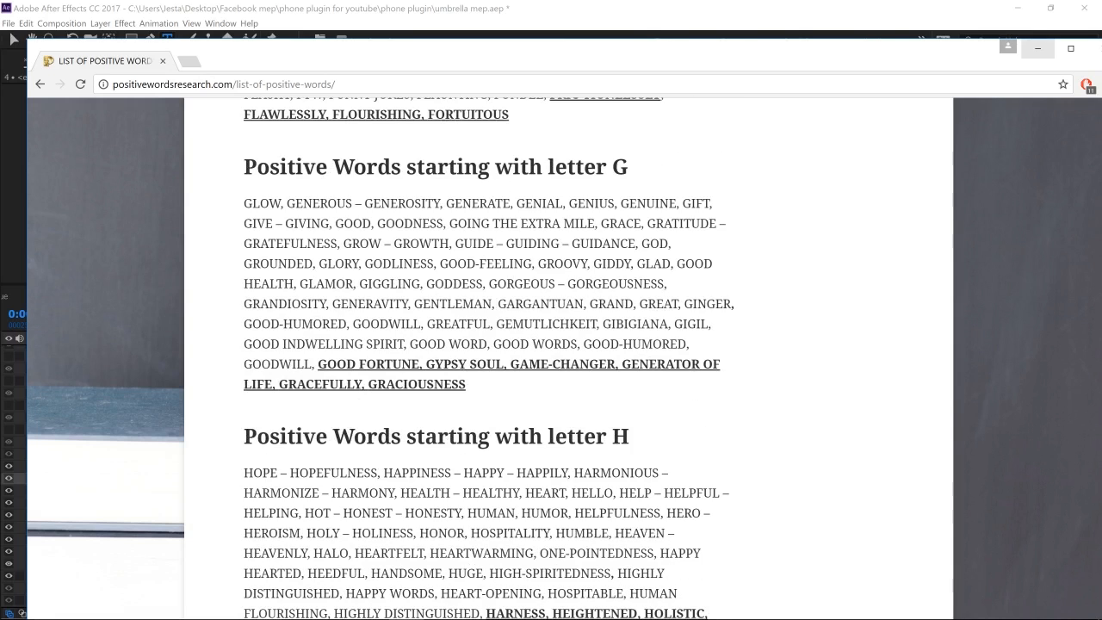
pyautogui.click(1036, 49)
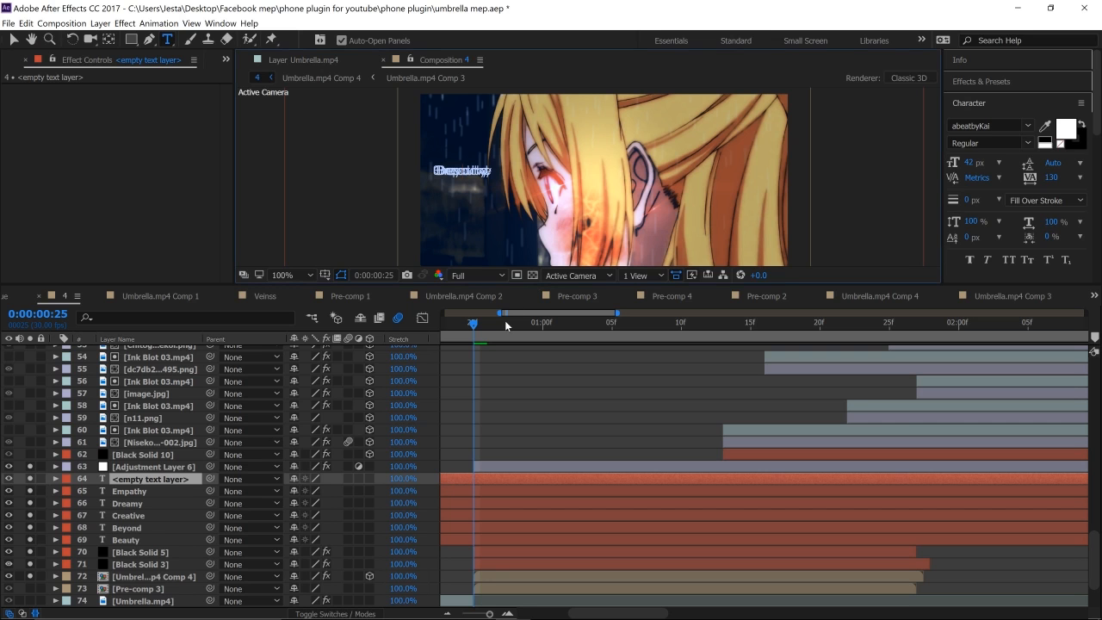
# Look up the positive words starting with H in Chrome and enter "Happy" in the empty text layer in After Effects.
pyautogui.click(411, 606)
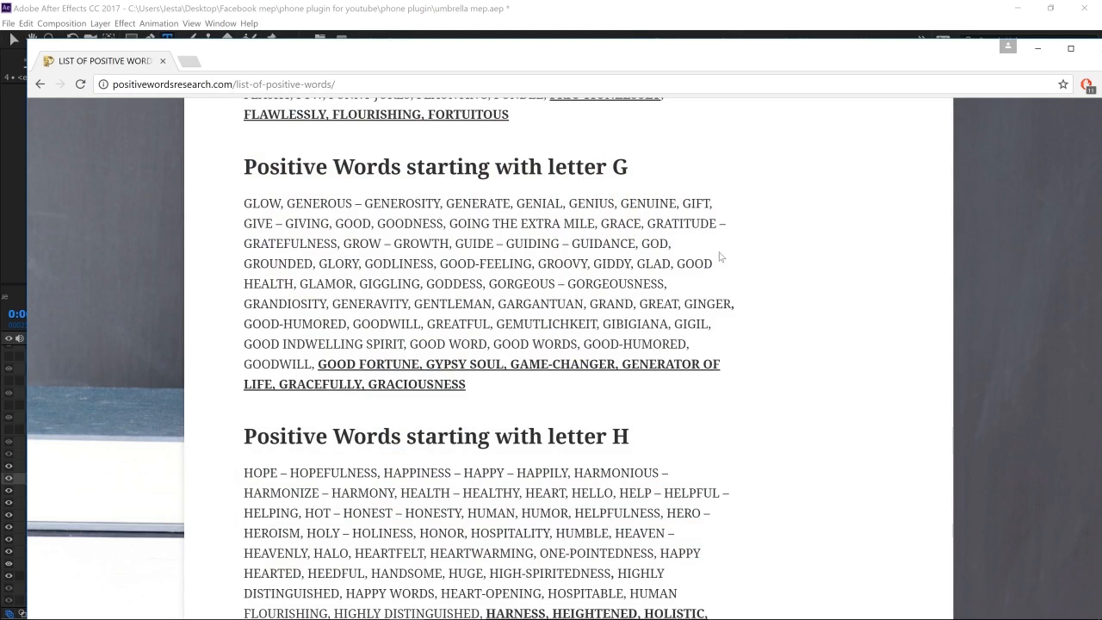
pyautogui.scroll(-4, 594, 408)
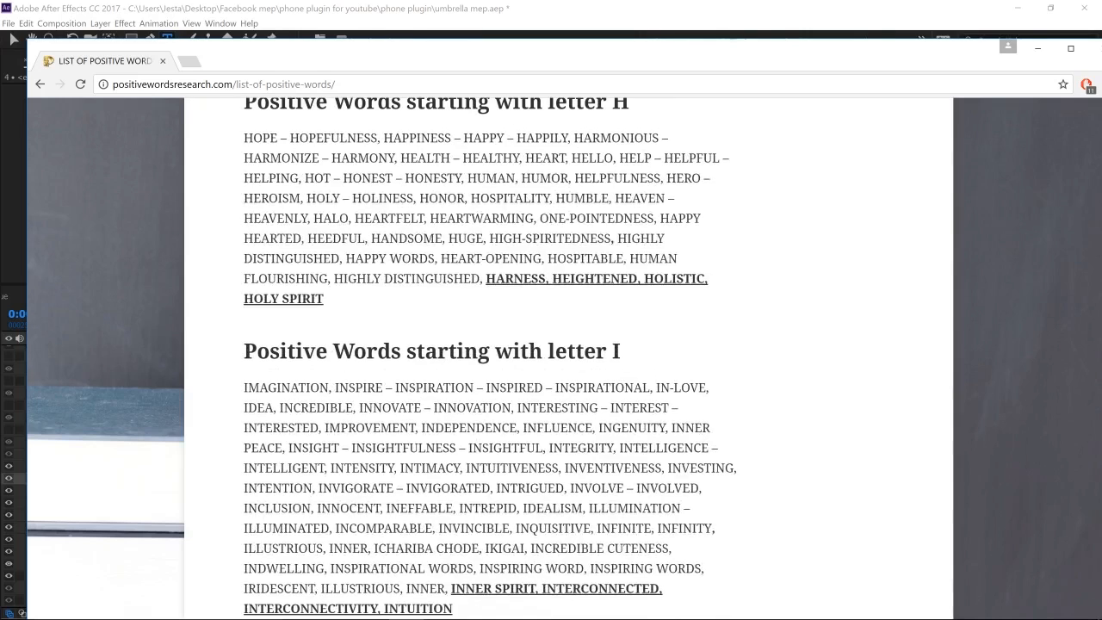
pyautogui.click(1038, 49)
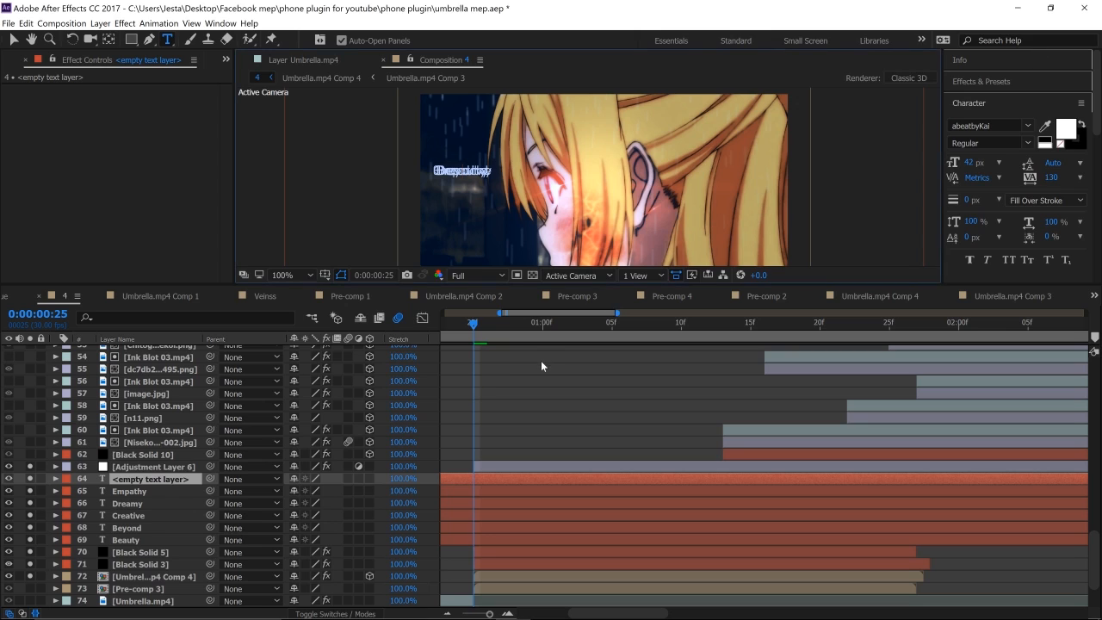
pyautogui.write('Happy')
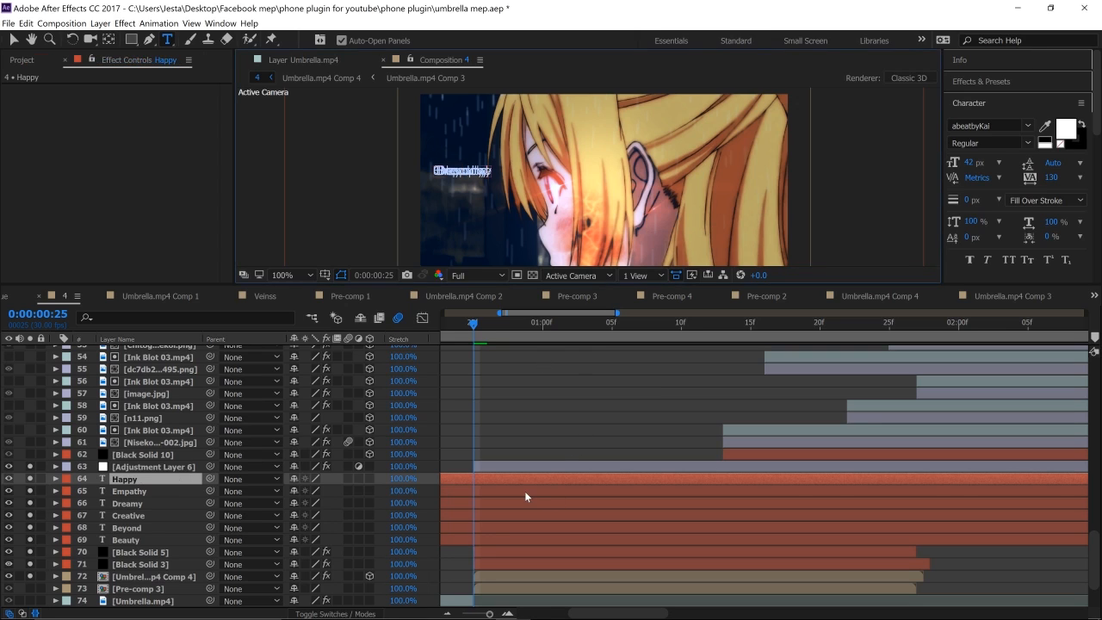
# Shift all six text layers, Happy through Beauty, so they start at the current time 0:00:00:25.
pyautogui.keyDown('shift'); pyautogui.click(509, 537); pyautogui.keyUp('shift')
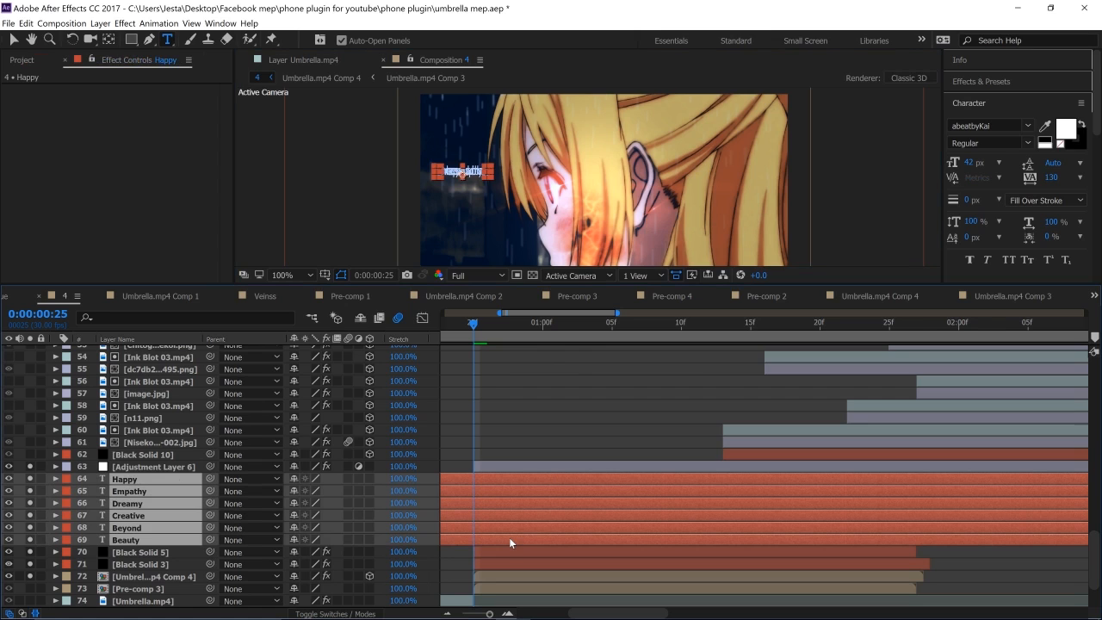
pyautogui.press('[')
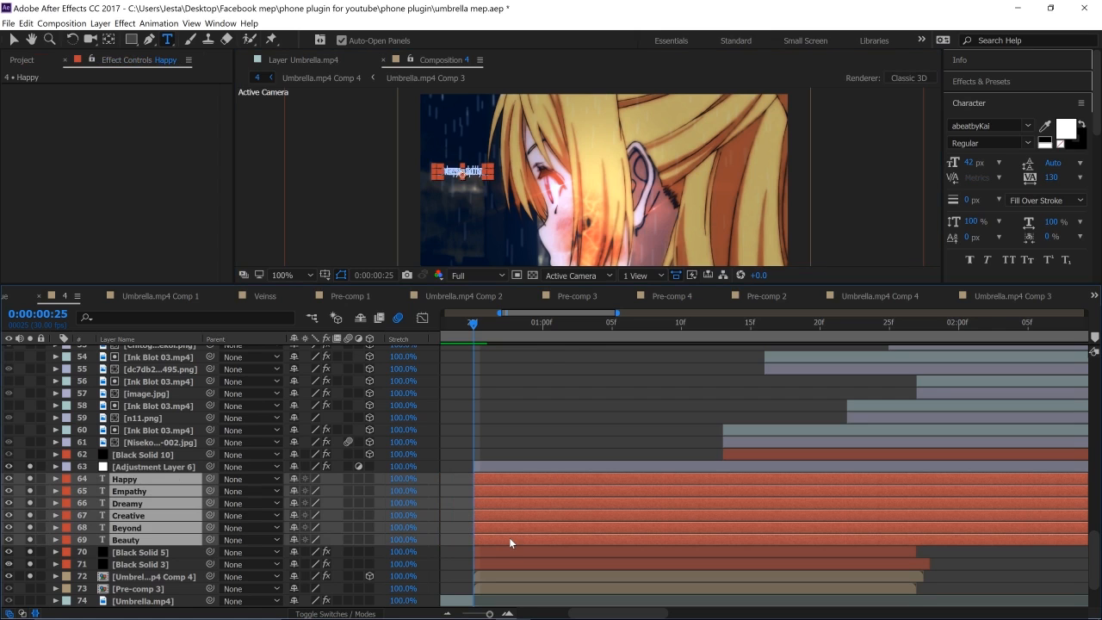
pyautogui.click(572, 416)
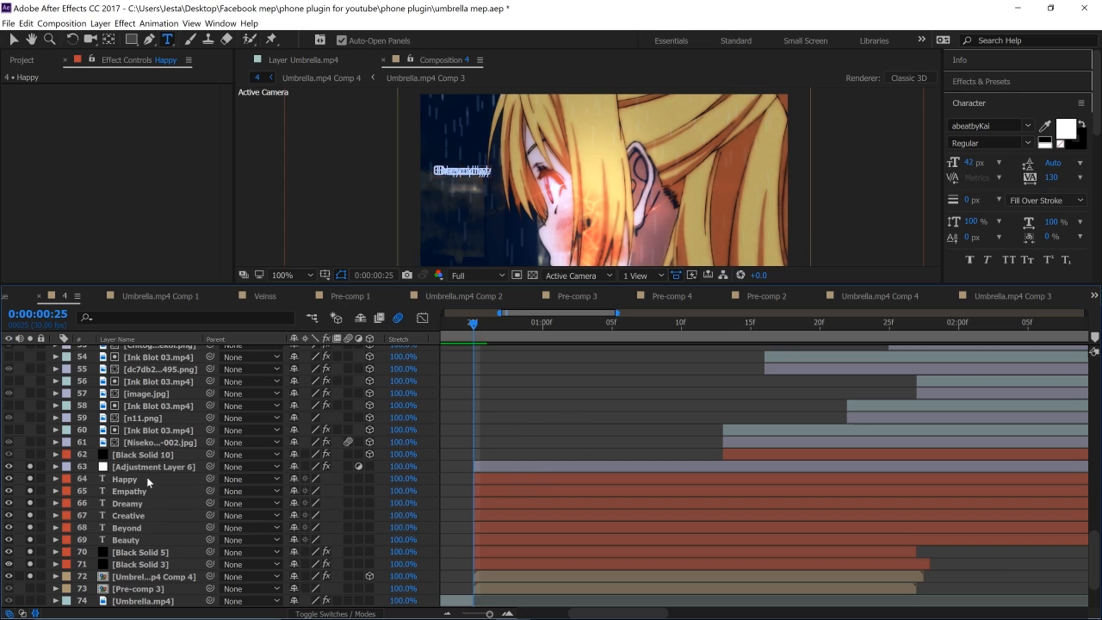
# Move the Happy text straight up above the stack of overlapping words.
pyautogui.click(13, 39)
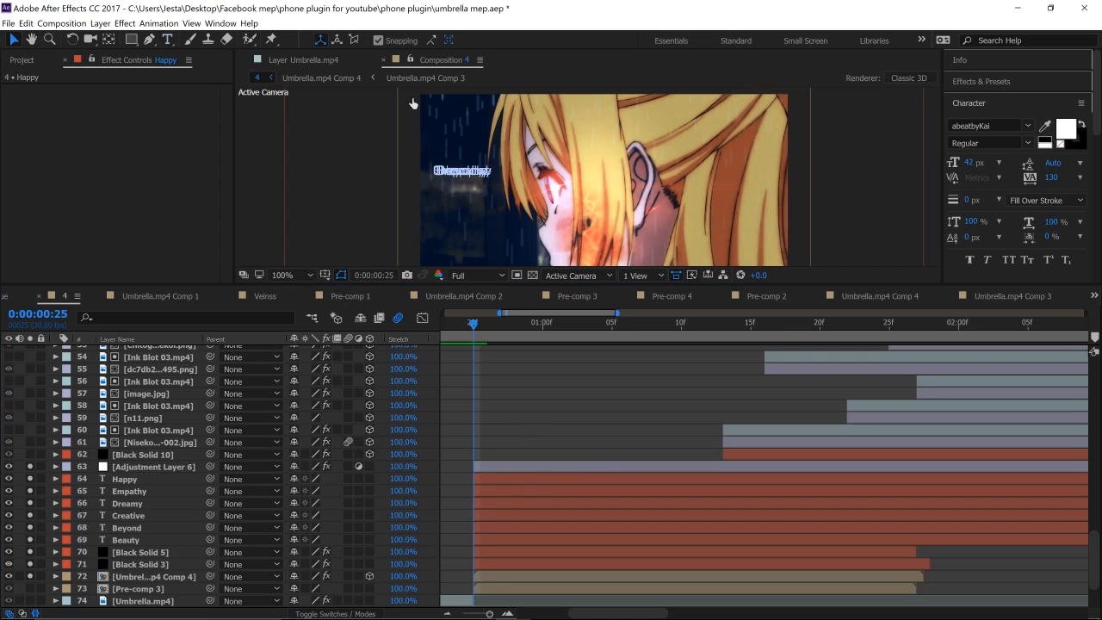
pyautogui.click(522, 477)
pyautogui.click(474, 175)
pyautogui.moveTo(475, 171); pyautogui.dragTo(469, 127)
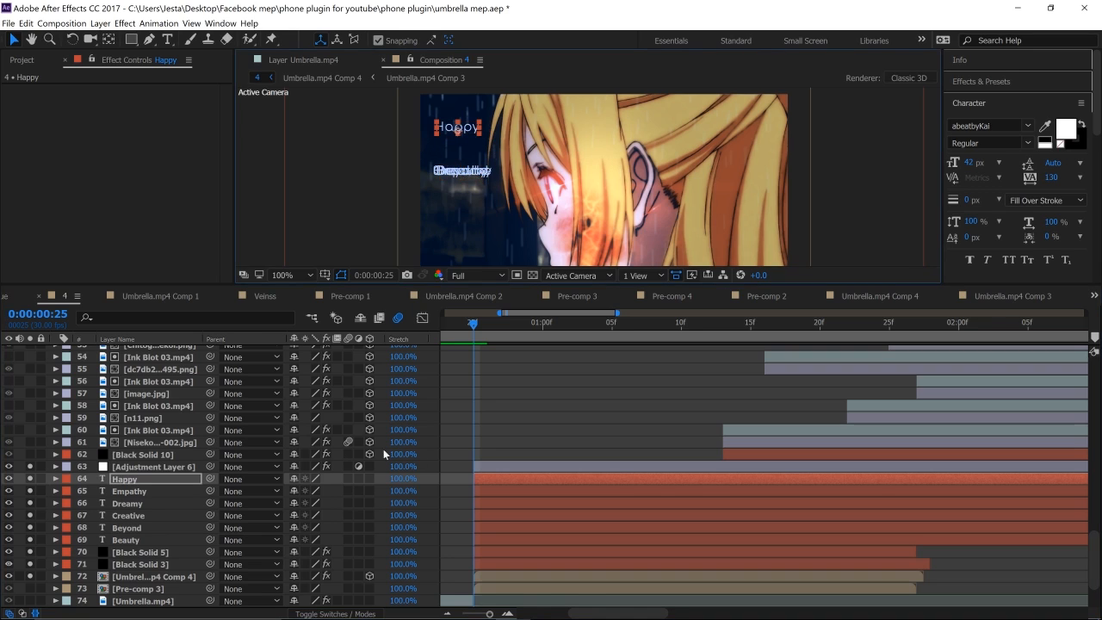
# Move the Empathy text below the overlapping words and place the Dreamy text beneath it.
pyautogui.click(502, 492)
pyautogui.moveTo(485, 178); pyautogui.dragTo(495, 231)
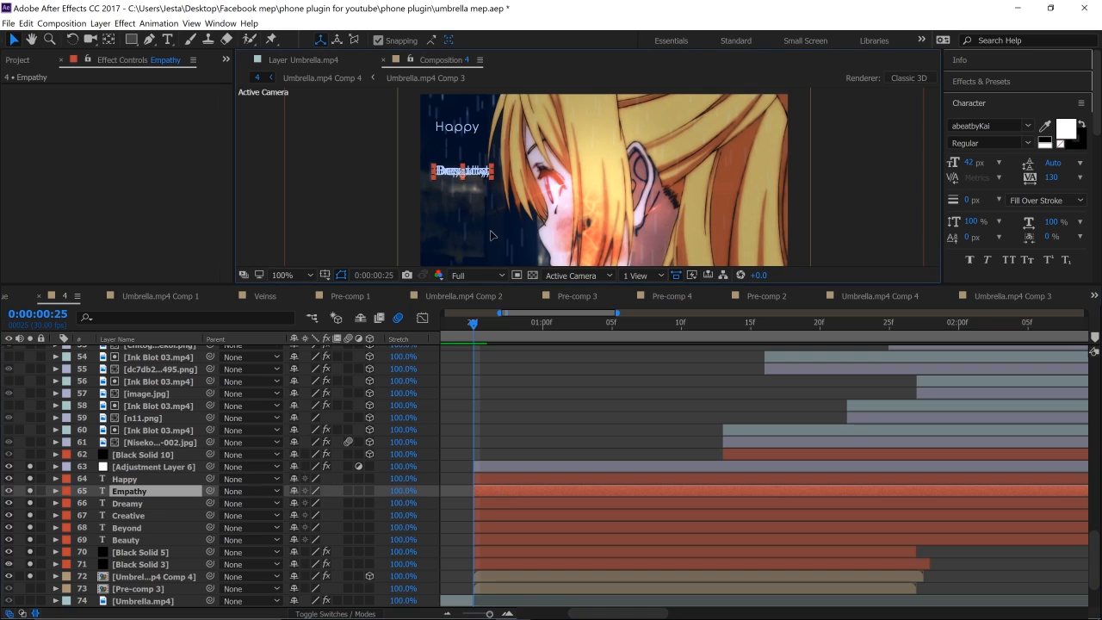
pyautogui.click(519, 506)
pyautogui.moveTo(469, 173); pyautogui.dragTo(469, 264)
# Move the Creative text out of the stack to the image's lower edge, below and to the right of Dreamy.
pyautogui.press(',')
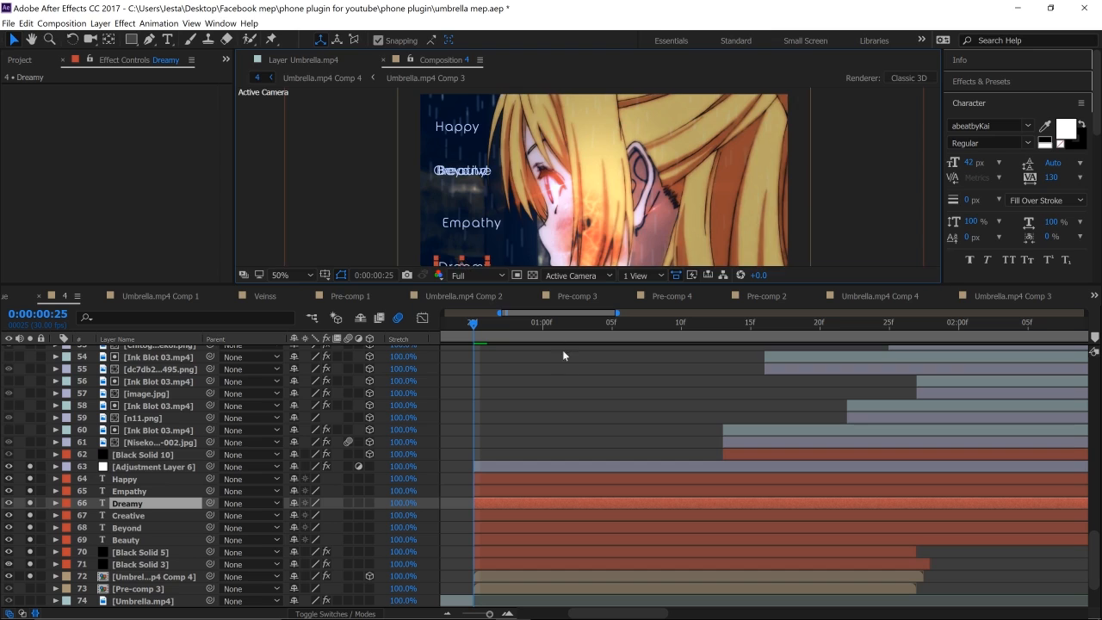
pyautogui.click(563, 517)
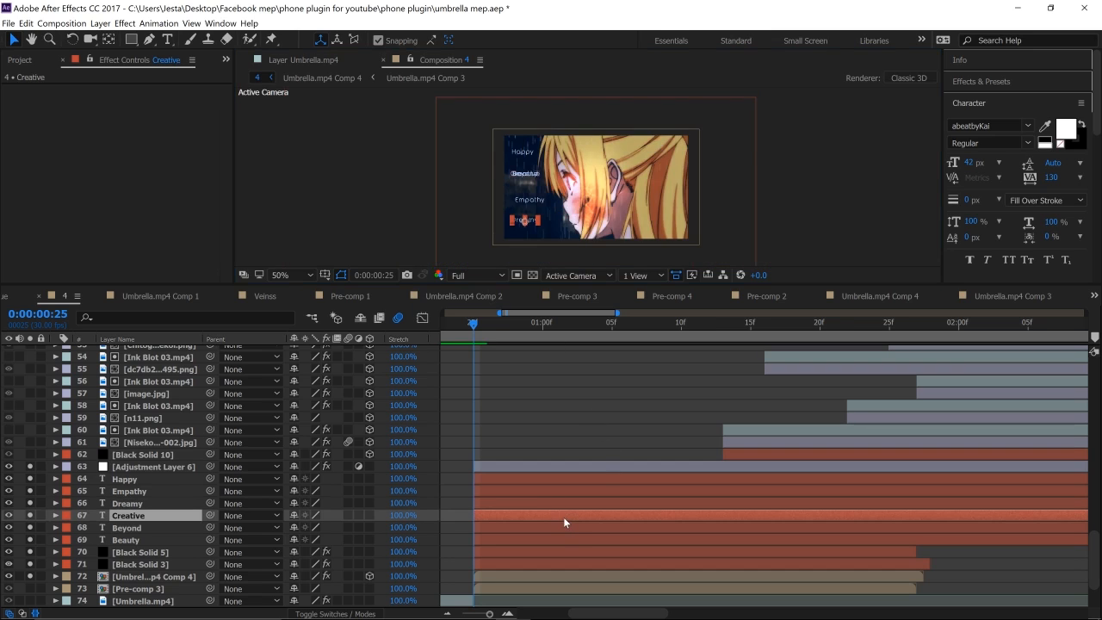
pyautogui.moveTo(534, 218); pyautogui.dragTo(558, 239)
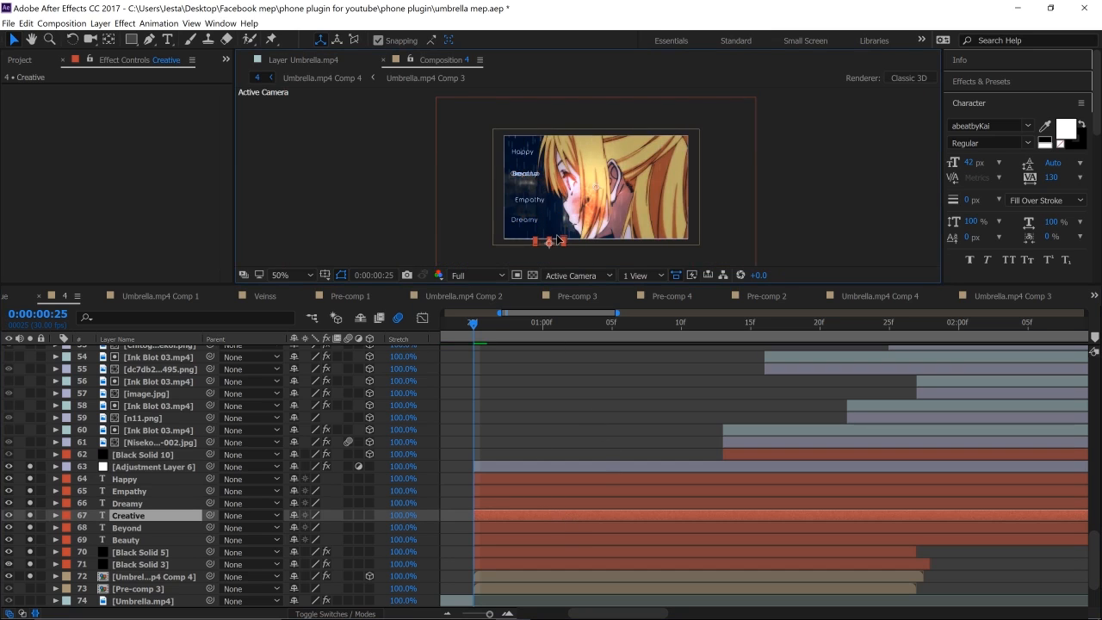
pyautogui.click(559, 241)
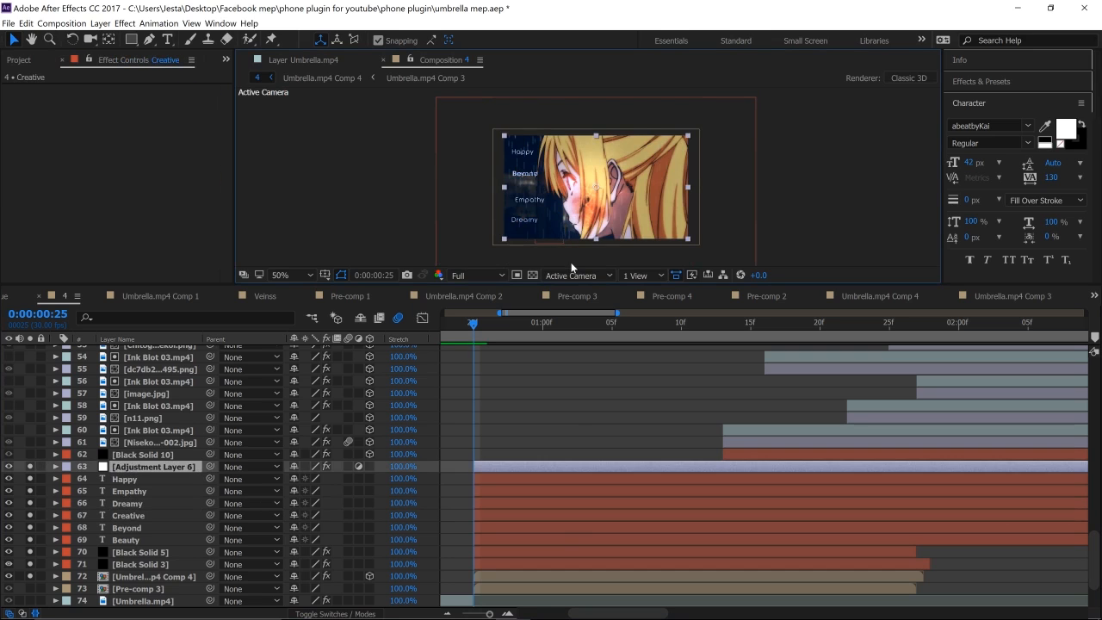
pyautogui.click(535, 177)
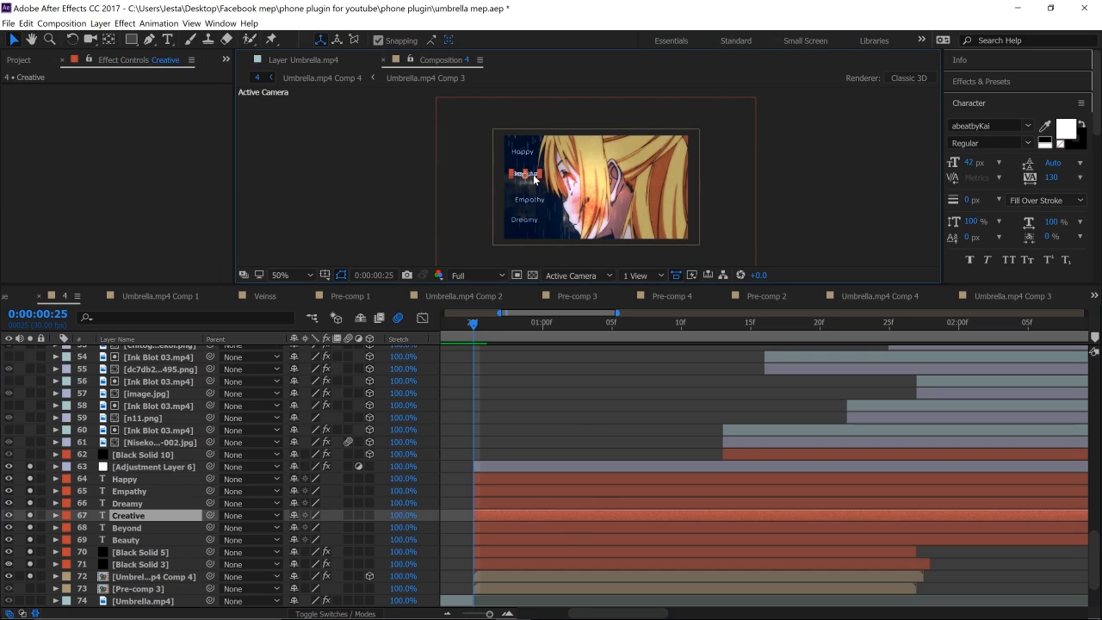
pyautogui.moveTo(560, 239); pyautogui.dragTo(565, 236)
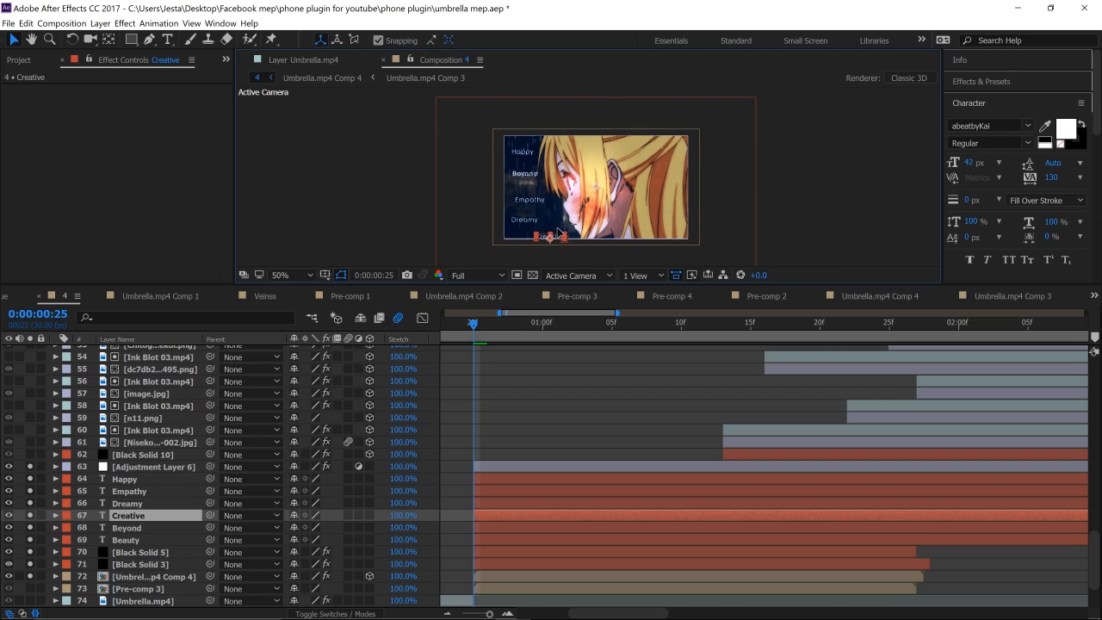
# Nudge the Creative text slightly up from the image's bottom edge so it sits fully inside the picture.
pyautogui.moveTo(559, 235); pyautogui.dragTo(590, 115)
pyautogui.press('.')
pyautogui.press('.')
pyautogui.press('.')
pyautogui.press('.')
pyautogui.press('space')
pyautogui.moveTo(572, 219); pyautogui.dragTo(551, 117)
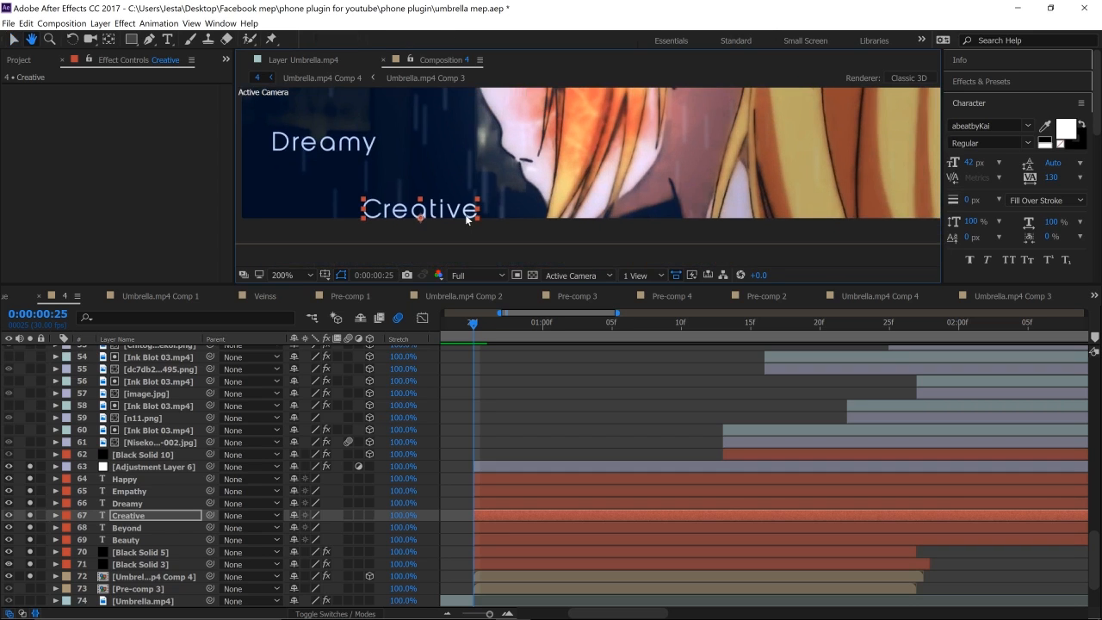
pyautogui.moveTo(466, 220); pyautogui.dragTo(463, 198)
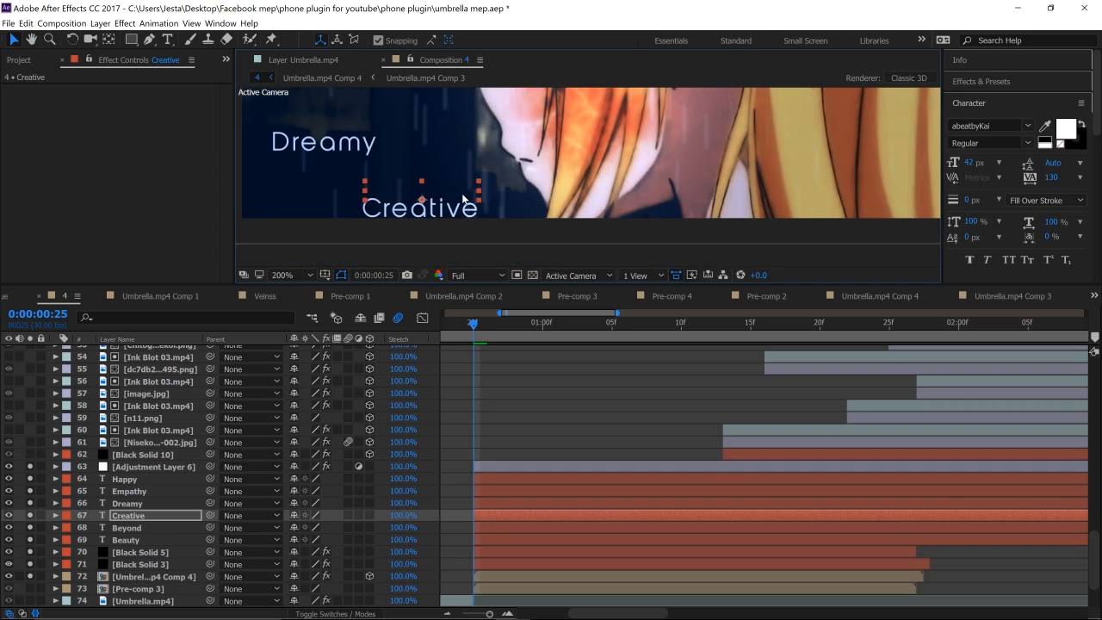
# Place the Beyond text between Beauty and Empathy, deselect it, and check the arrangement of the words over the whole image.
pyautogui.press(',')
pyautogui.press('space')
pyautogui.moveTo(533, 200); pyautogui.dragTo(575, 244)
pyautogui.moveTo(526, 171); pyautogui.dragTo(575, 228)
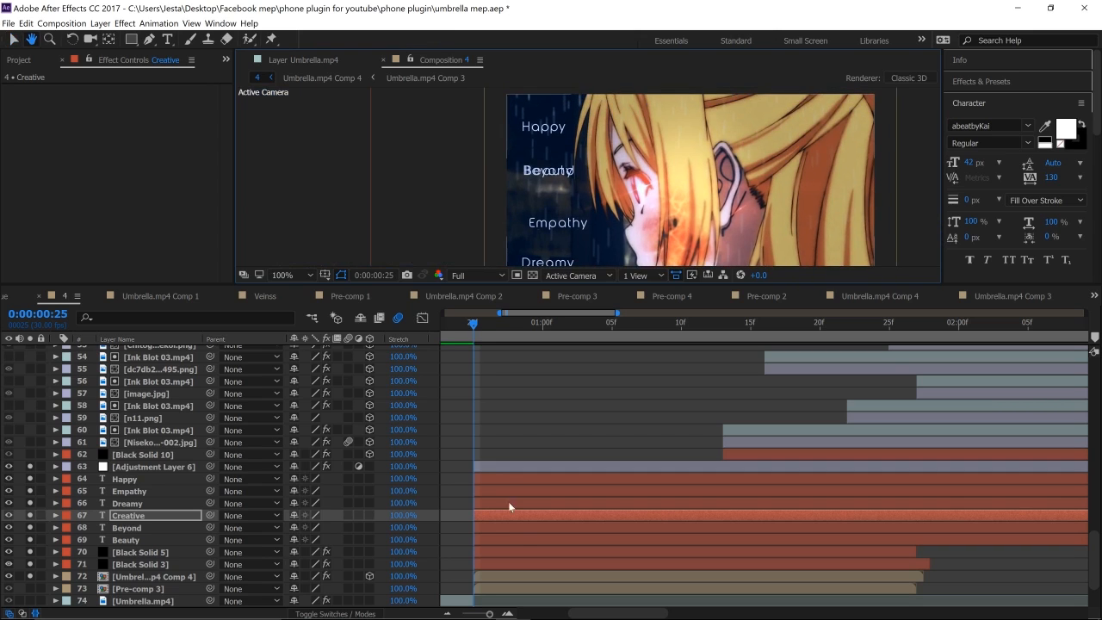
pyautogui.click(516, 528)
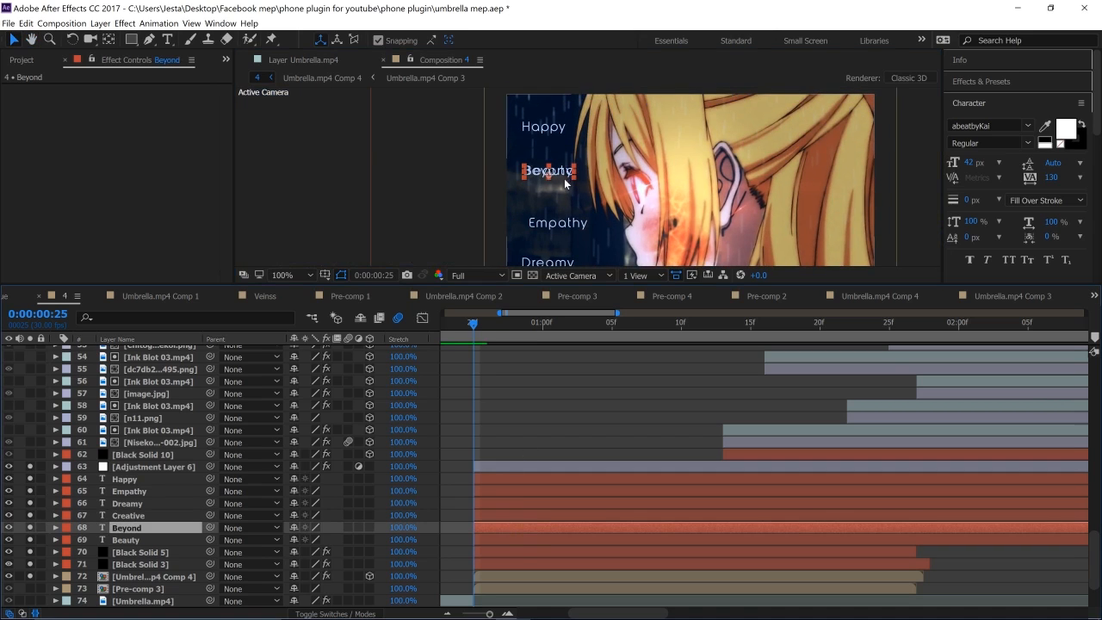
pyautogui.moveTo(564, 183); pyautogui.dragTo(566, 208)
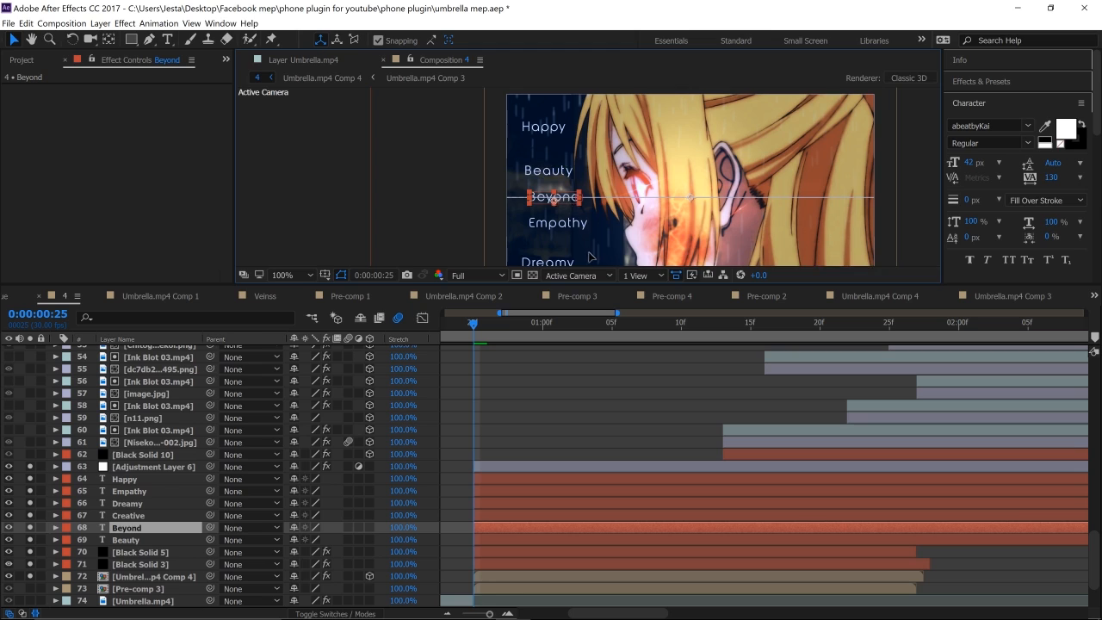
pyautogui.press(',')
pyautogui.press(',')
pyautogui.press('.')
pyautogui.click(832, 207)
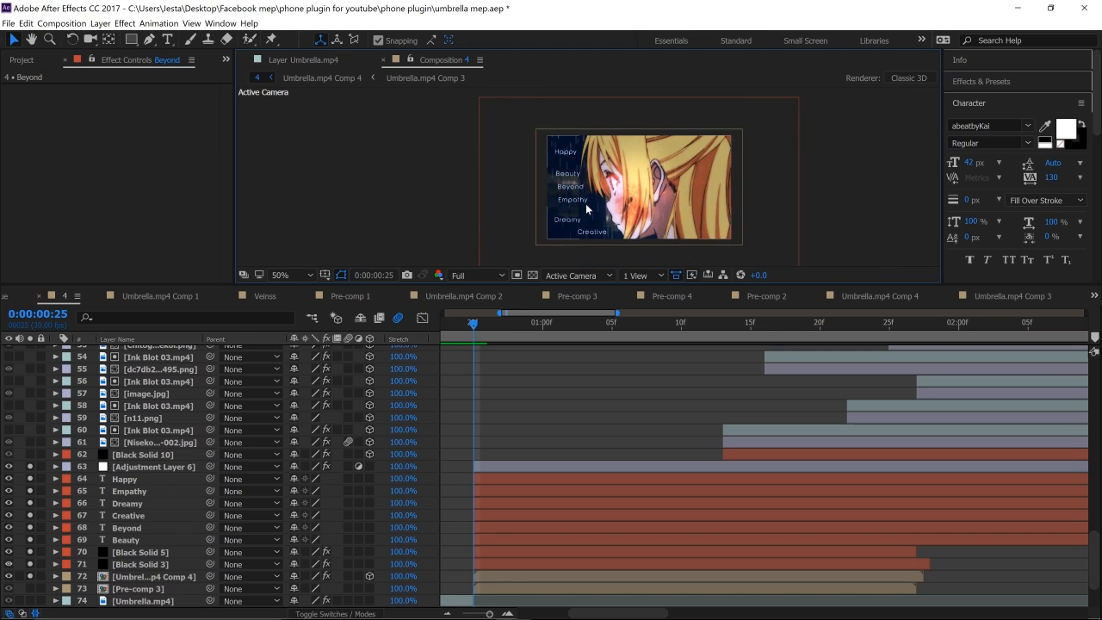
pyautogui.press('.')
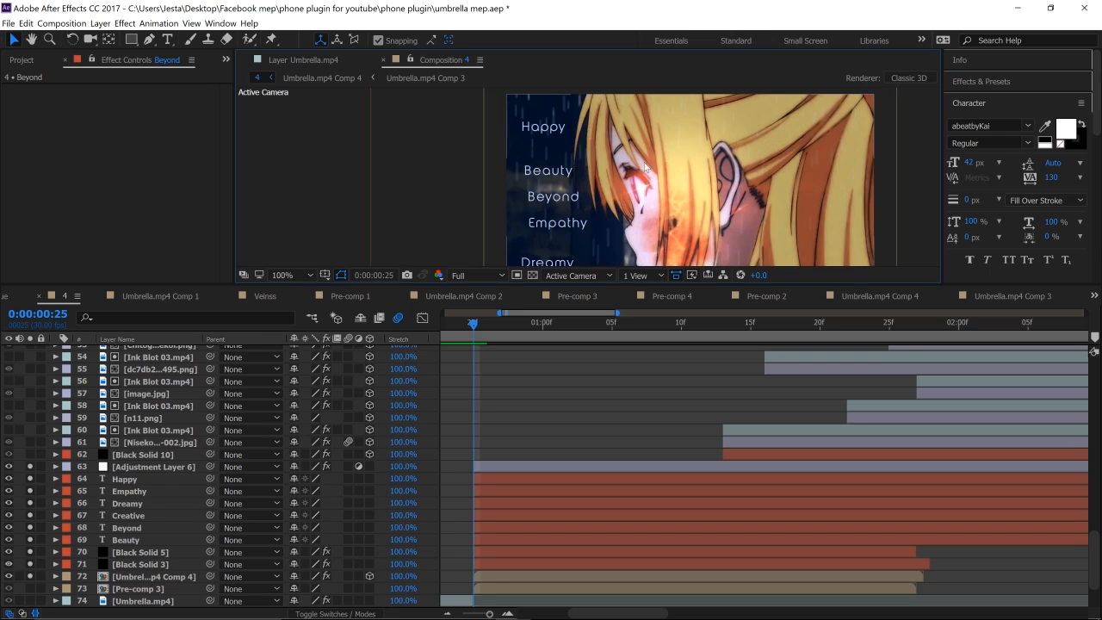
pyautogui.press(',')
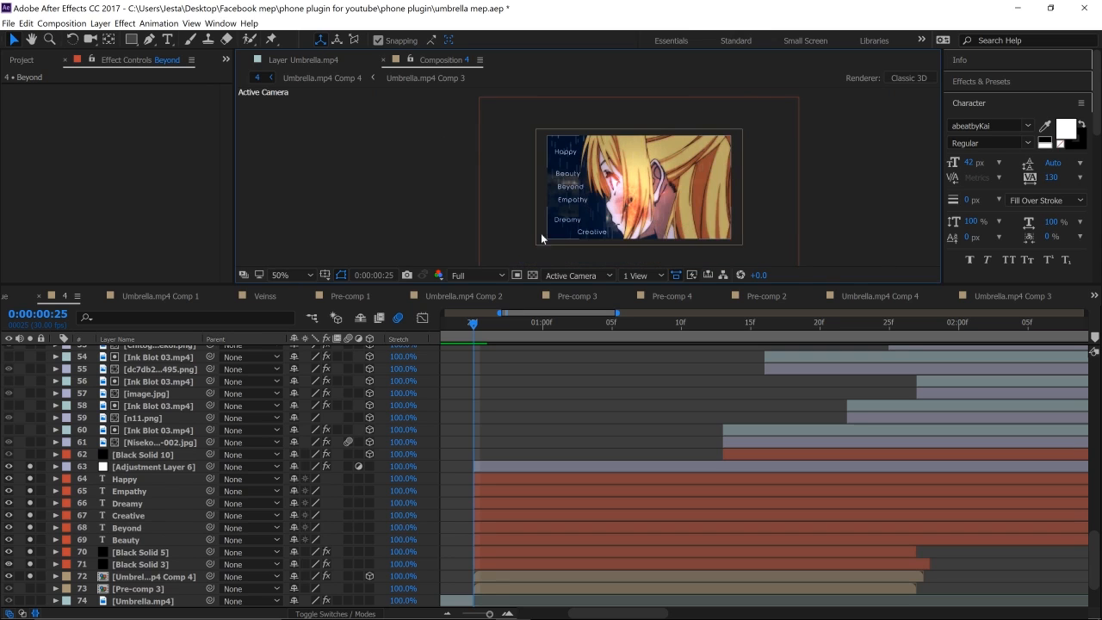
# Scale the Happy text up to 306% and place it in the upper-left corner of the picture, starting at its left edge.
pyautogui.click(509, 480)
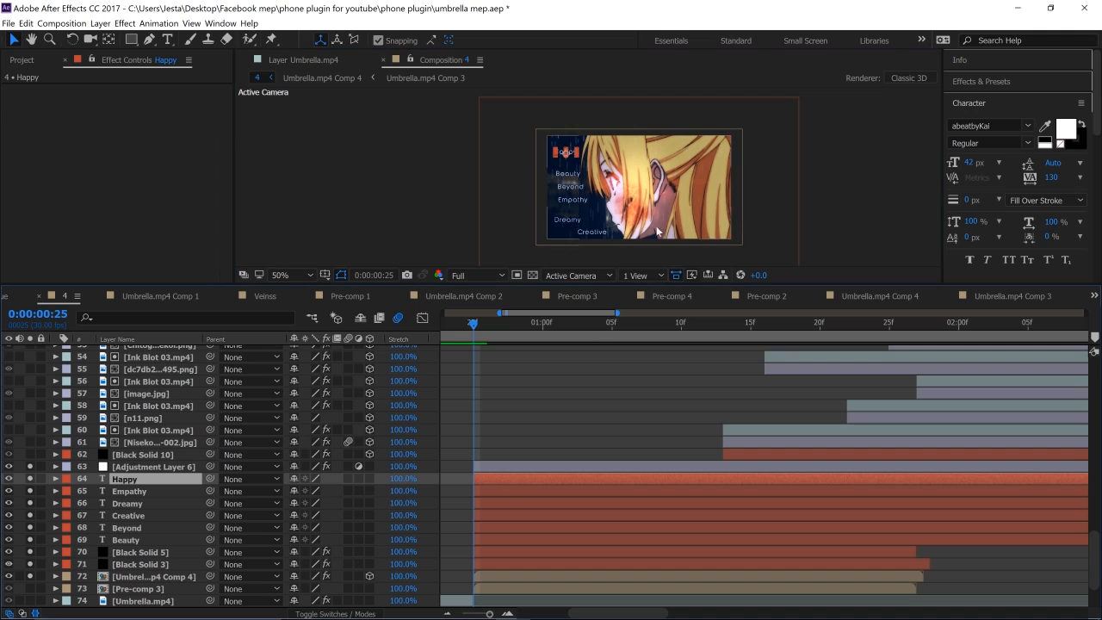
pyautogui.press('s')
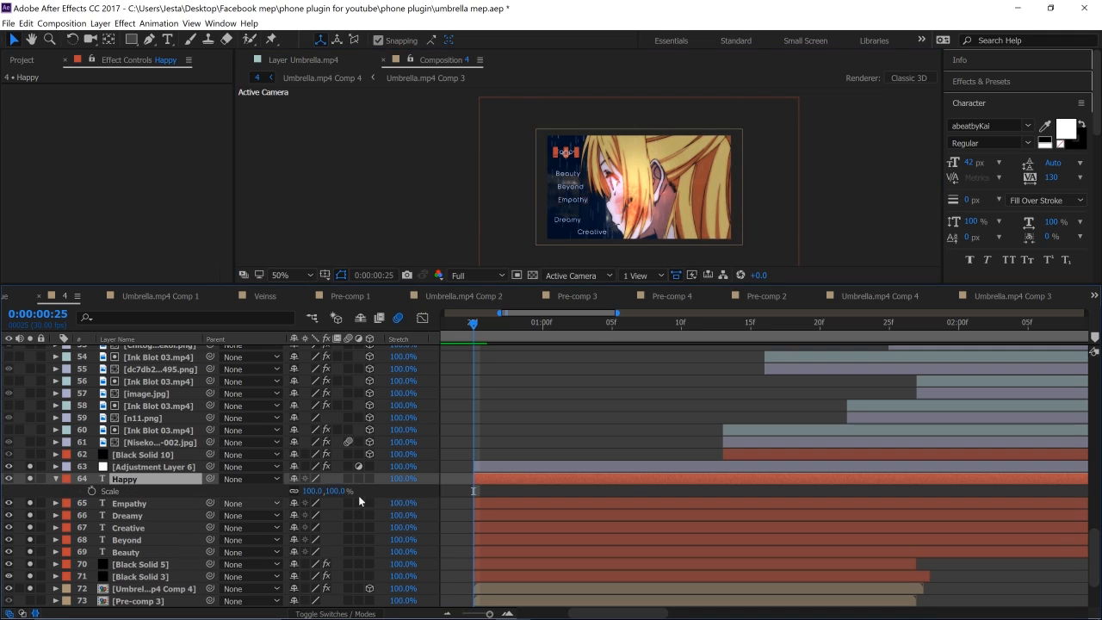
pyautogui.moveTo(406, 486); pyautogui.dragTo(377, 487)
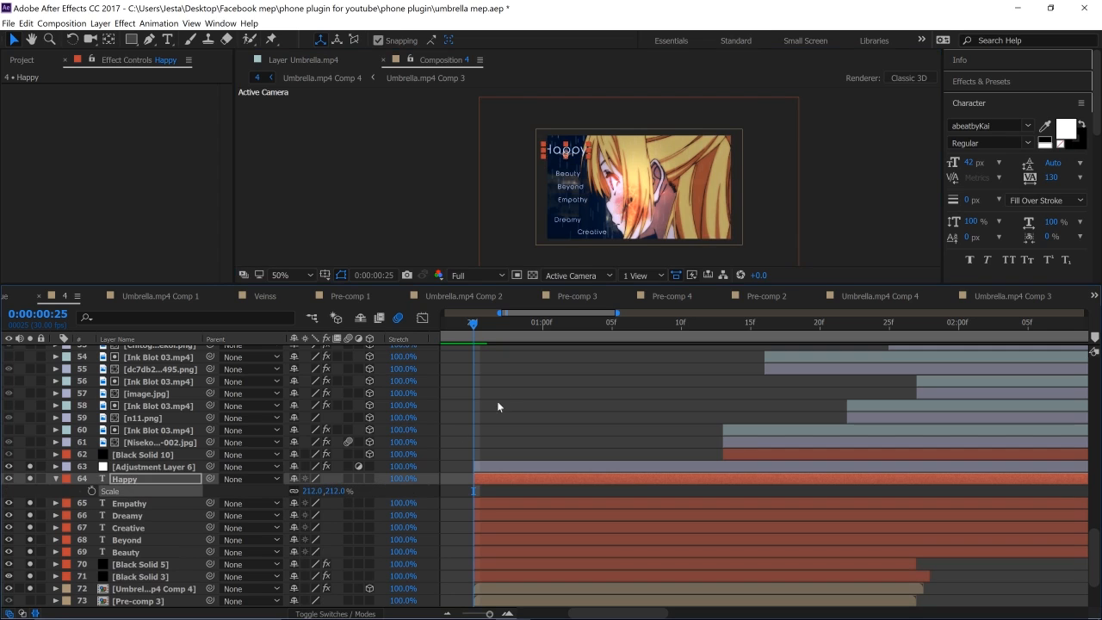
pyautogui.scroll(2, 582, 173)
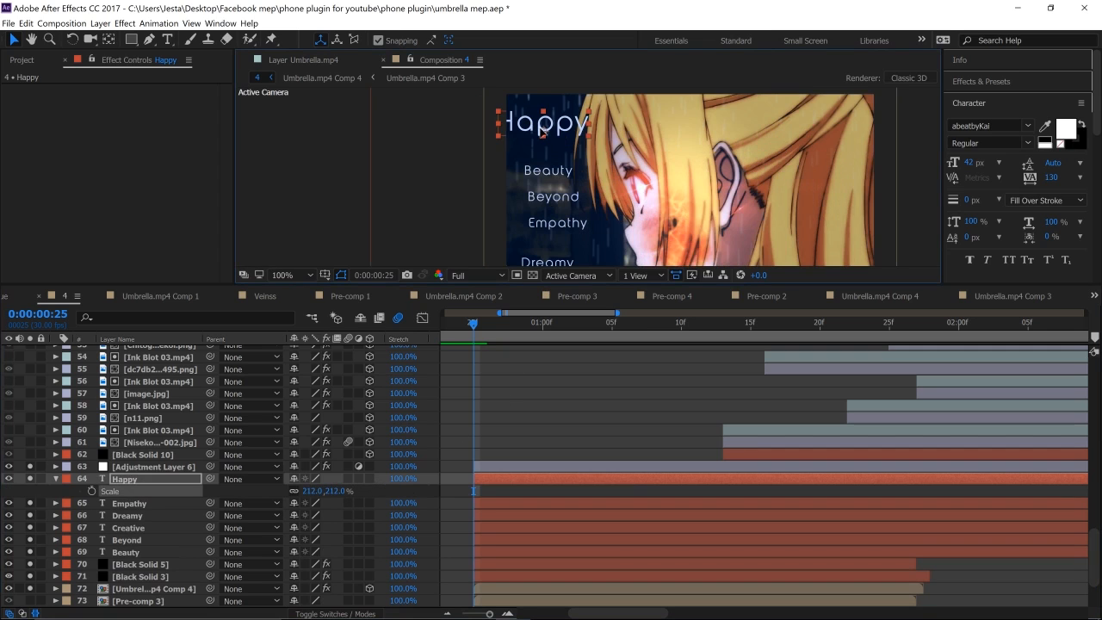
pyautogui.moveTo(540, 122); pyautogui.dragTo(536, 115)
pyautogui.scroll(-1, 498, 187)
pyautogui.scroll(1, 509, 186)
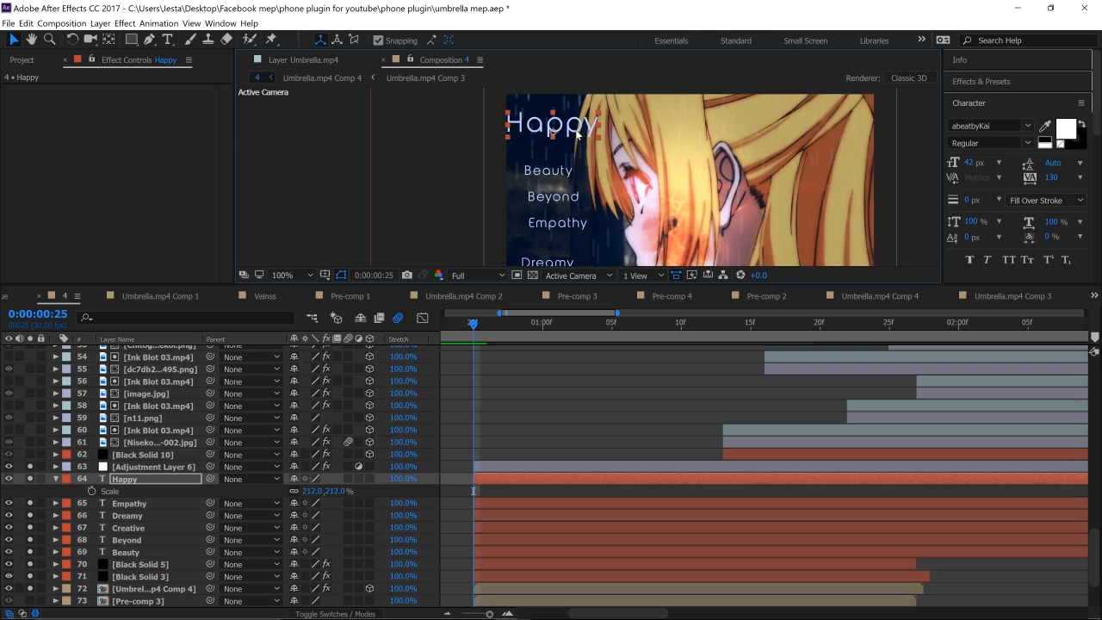
pyautogui.moveTo(582, 125); pyautogui.dragTo(584, 123)
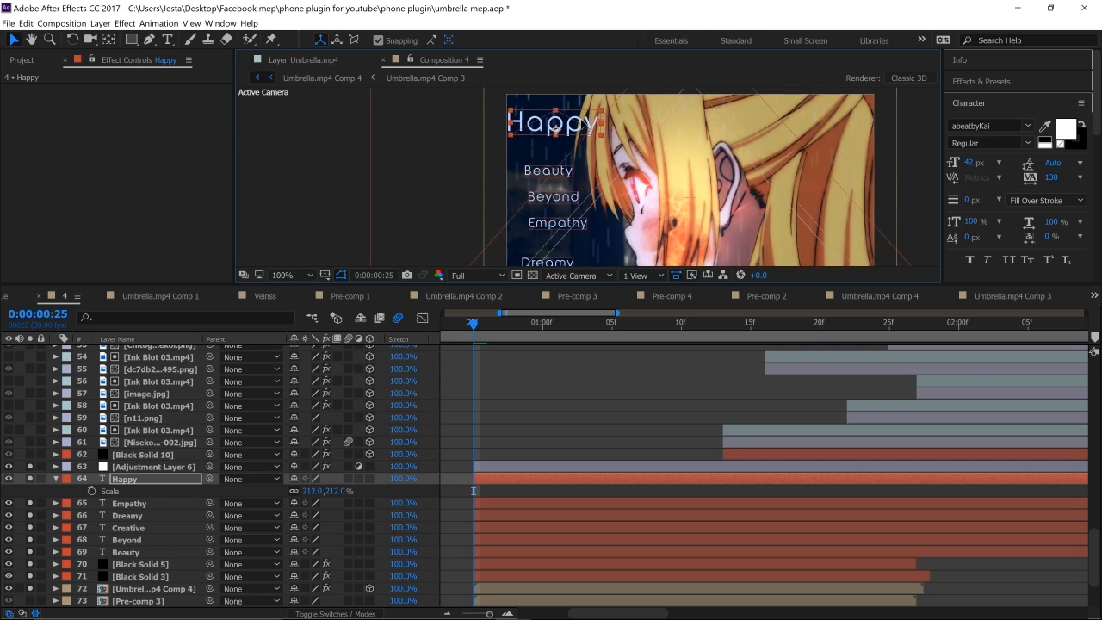
pyautogui.moveTo(336, 499); pyautogui.dragTo(396, 483)
pyautogui.moveTo(595, 126); pyautogui.dragTo(607, 121)
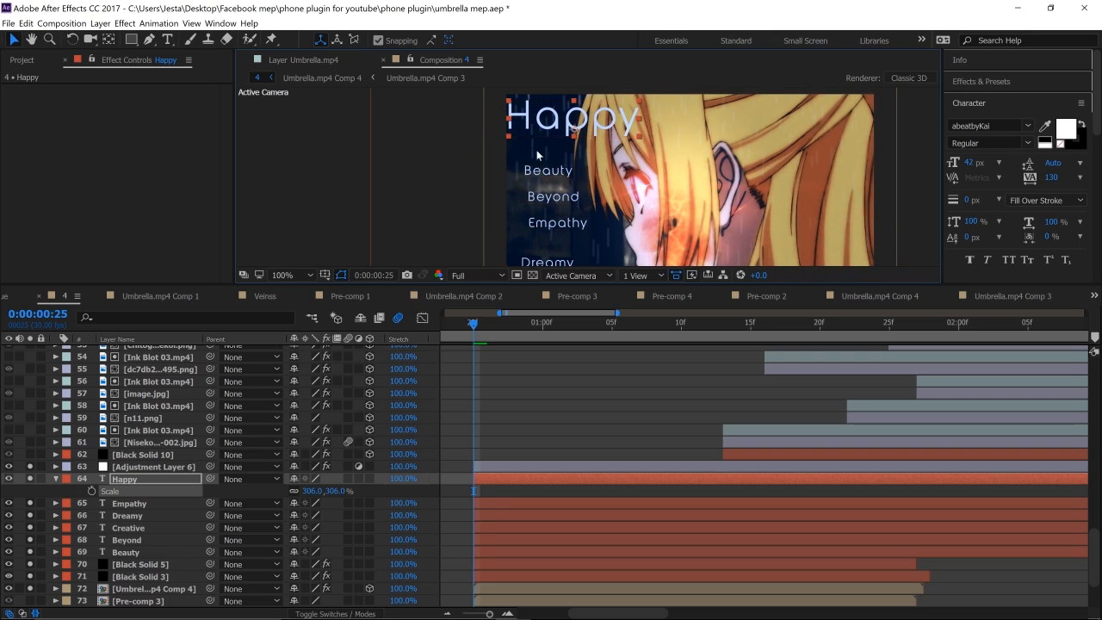
pyautogui.click(512, 122)
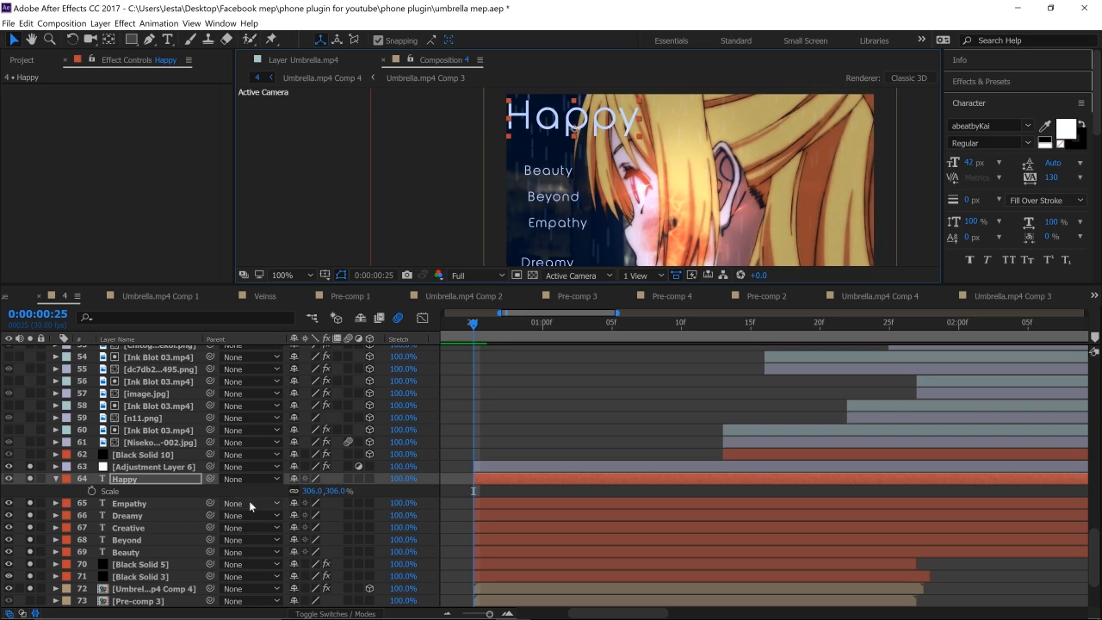
# Reduce the scale of the Empathy text to 74% and deselect it.
pyautogui.click(173, 506)
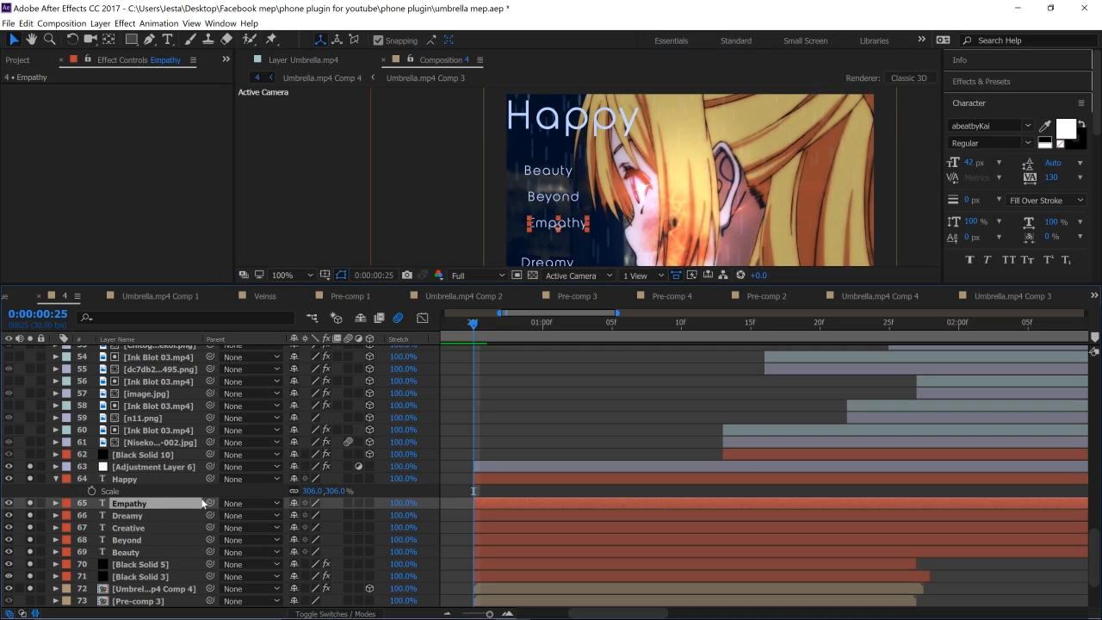
pyautogui.press('s')
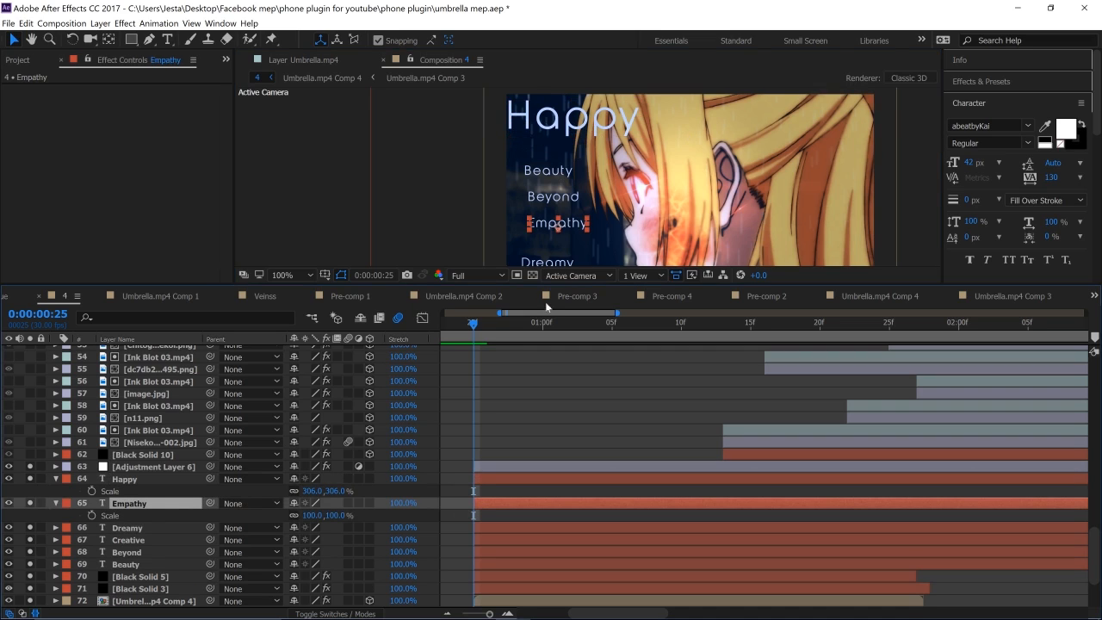
pyautogui.moveTo(336, 515); pyautogui.dragTo(337, 521)
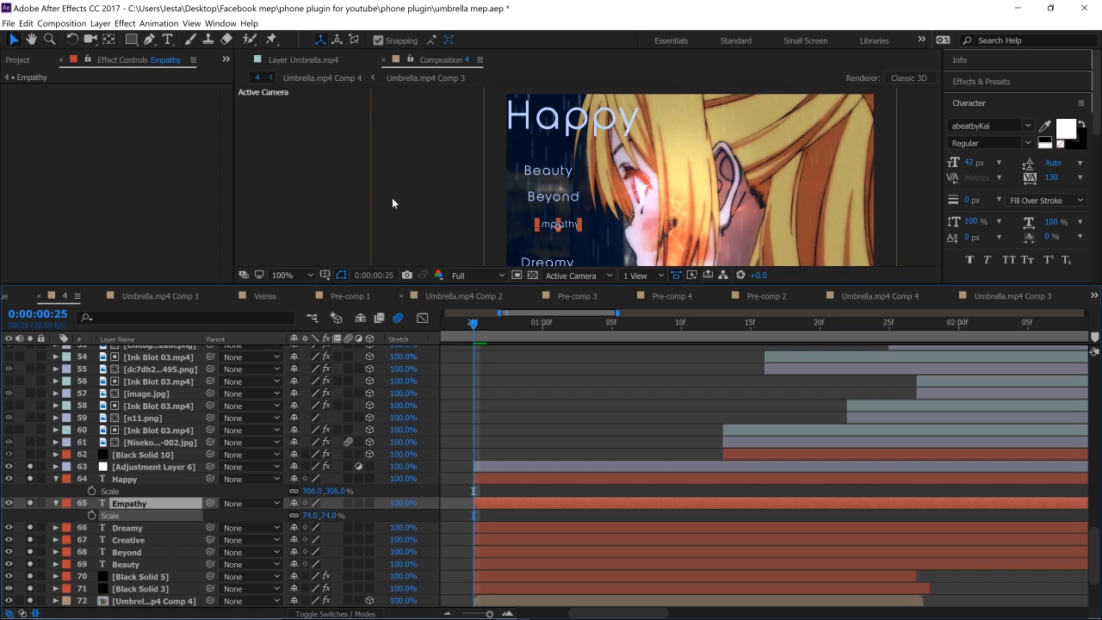
pyautogui.click(366, 188)
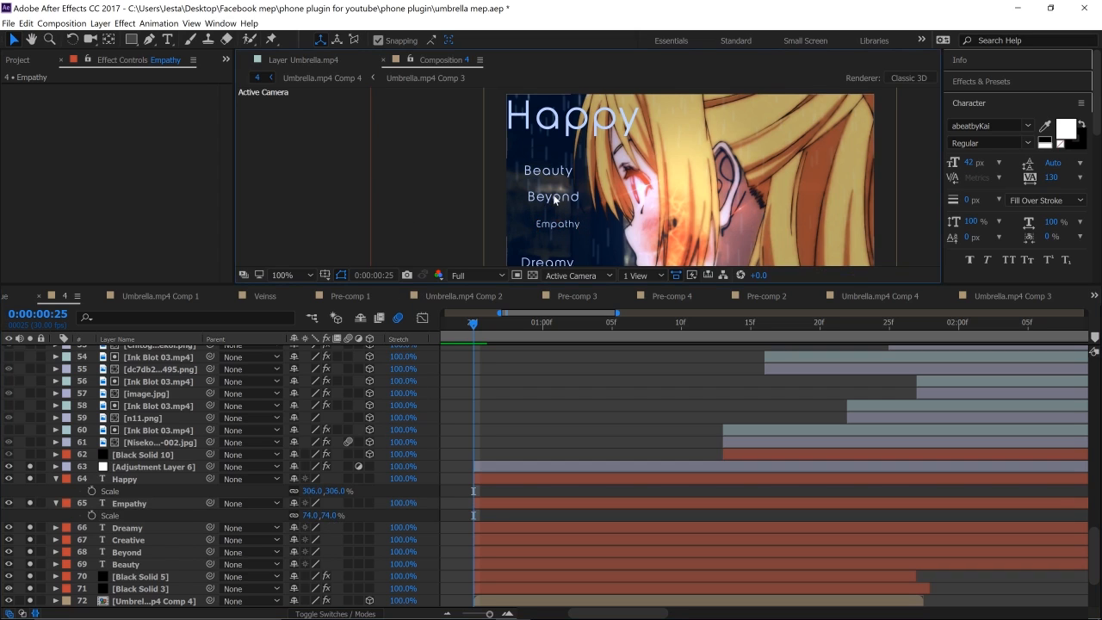
# Scale the Beyond text up to 229% and shift it right so it starts just inside the picture's left edge.
pyautogui.click(146, 554)
pyautogui.press('s')
pyautogui.moveTo(329, 567); pyautogui.dragTo(406, 551)
pyautogui.moveTo(577, 194)
pyautogui.mouseDown()
pyautogui.moveTo(558, 196)
pyautogui.moveTo(589, 196)
pyautogui.mouseUp()
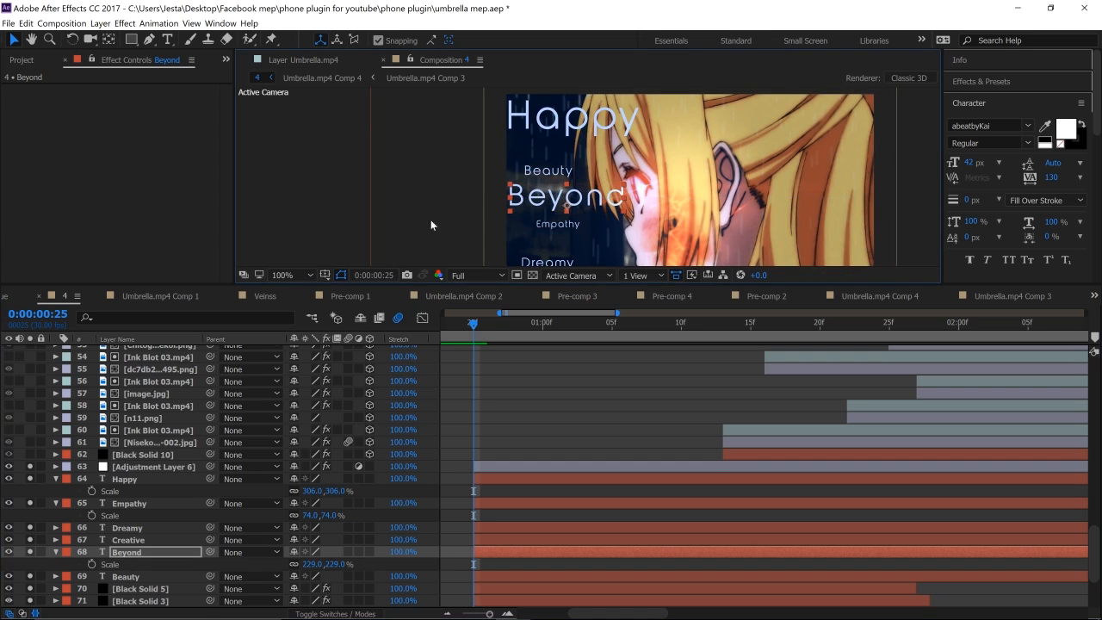
pyautogui.click(501, 241)
# Scale the Creative text up to 276% and position it along the picture's lower edge, starting near the left border.
pyautogui.press('space')
pyautogui.moveTo(674, 214); pyautogui.dragTo(662, 165)
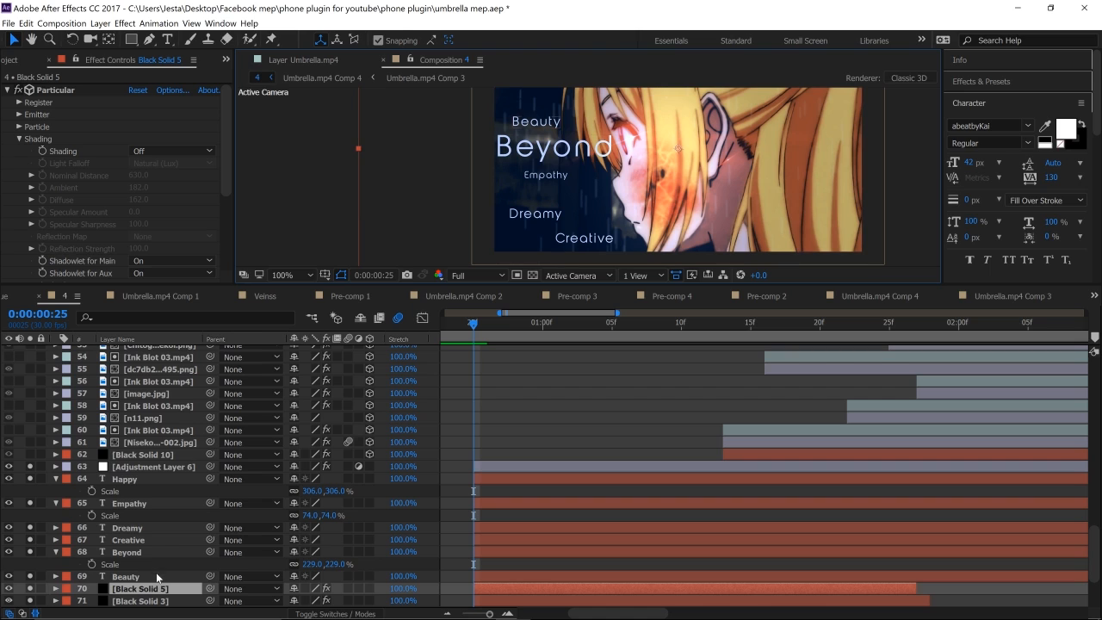
pyautogui.click(162, 541)
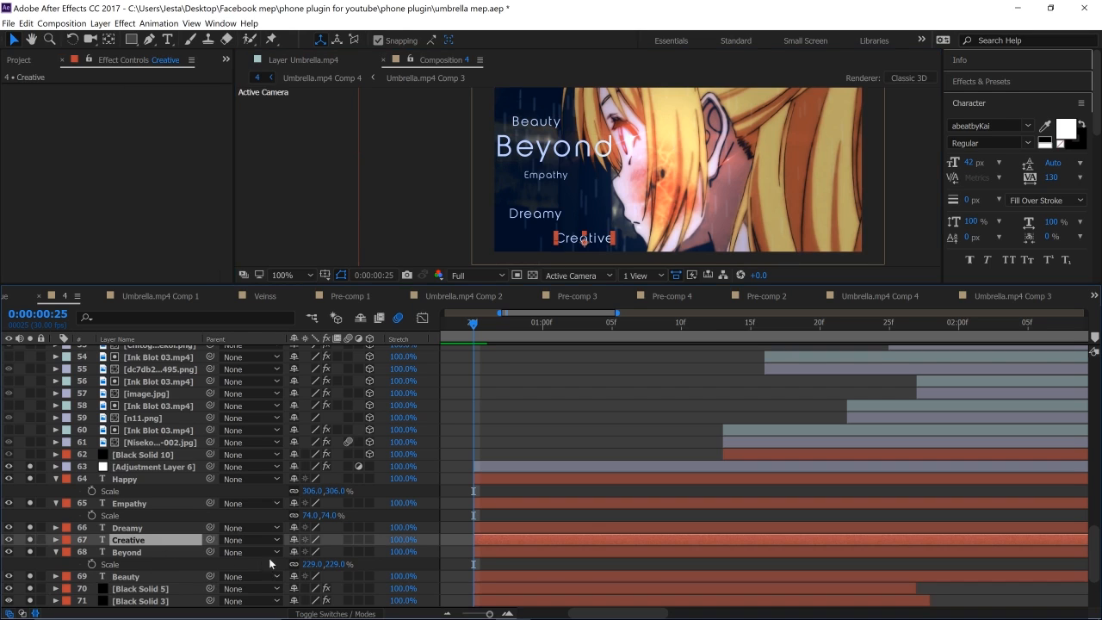
pyautogui.press('s')
pyautogui.moveTo(318, 551); pyautogui.dragTo(611, 324)
pyautogui.moveTo(632, 234); pyautogui.dragTo(626, 231)
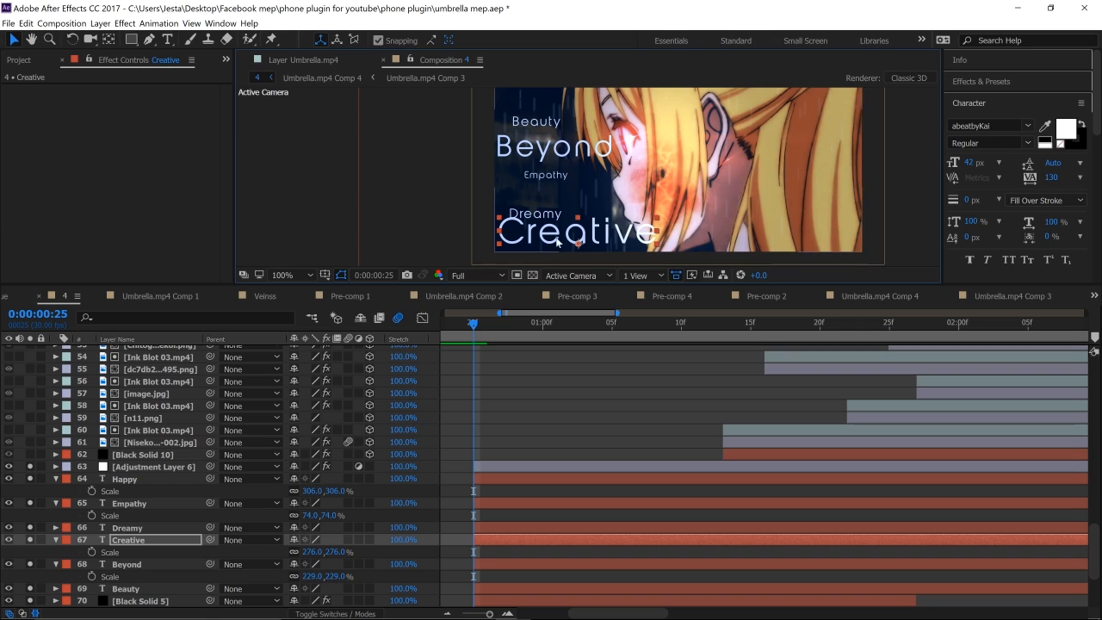
# Move the Empathy text slightly left, below the beginning of the Beyond text.
pyautogui.click(155, 478)
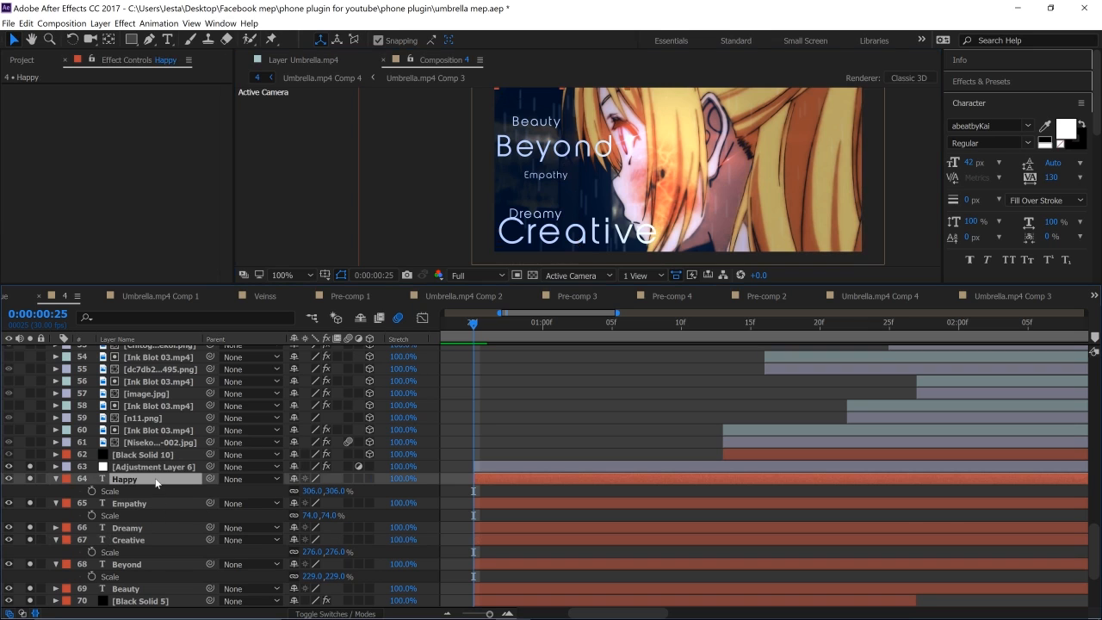
pyautogui.scroll(-2, 458, 159)
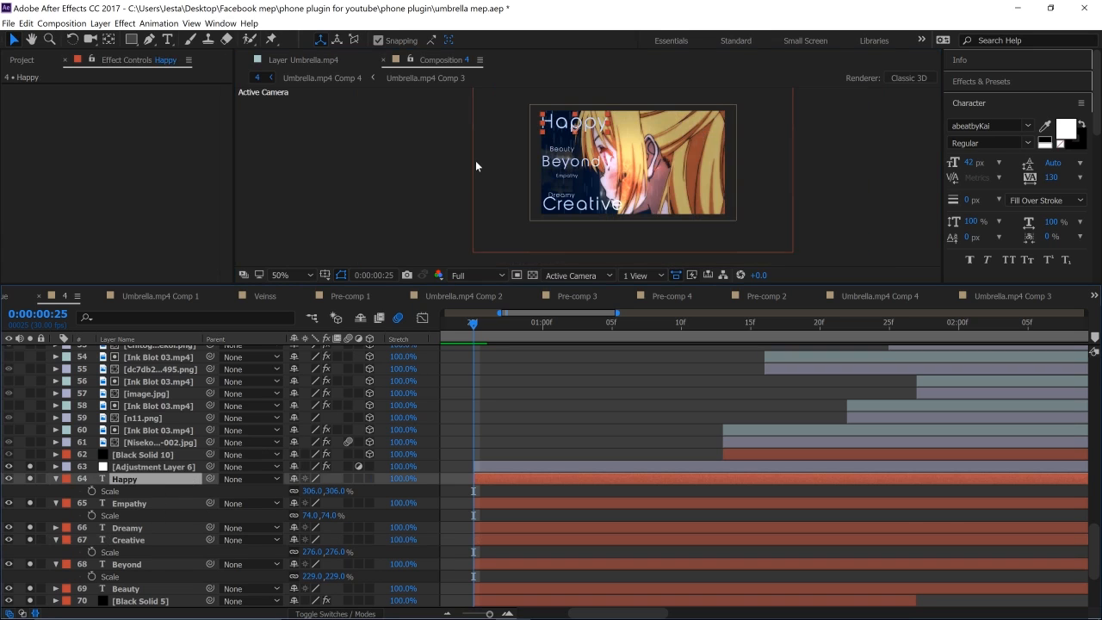
pyautogui.scroll(2, 475, 160)
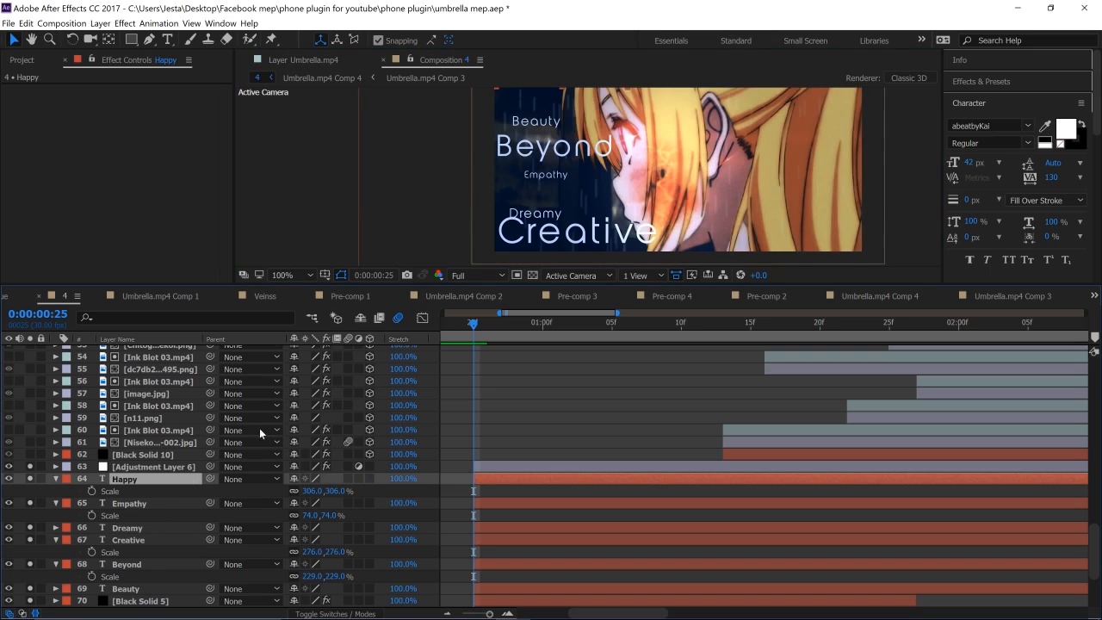
pyautogui.click(155, 503)
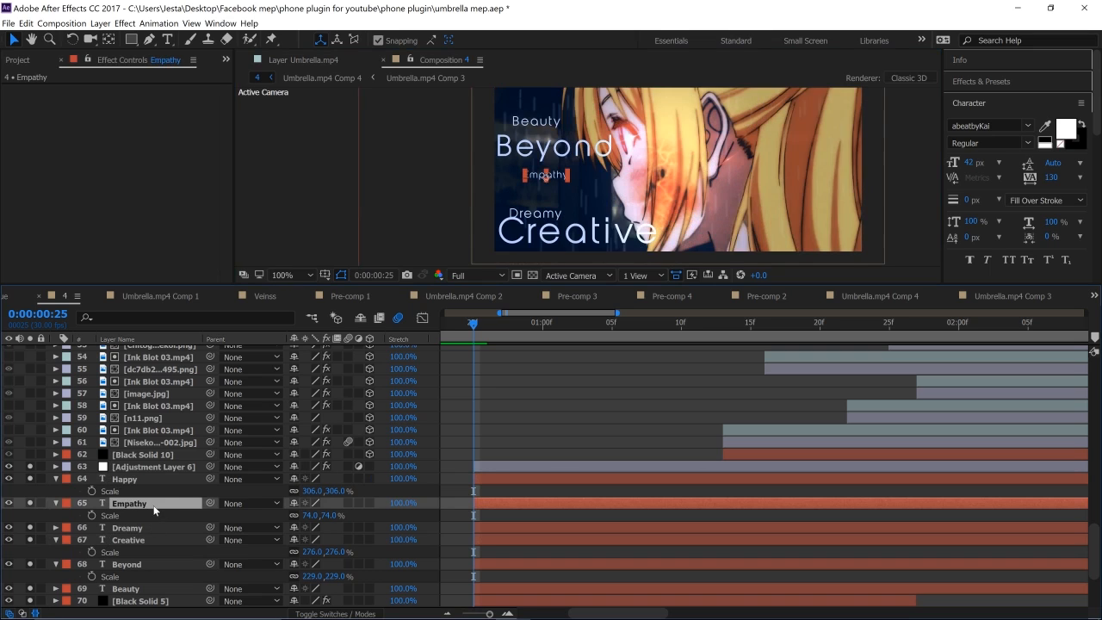
pyautogui.moveTo(556, 175); pyautogui.dragTo(541, 178)
pyautogui.click(539, 230)
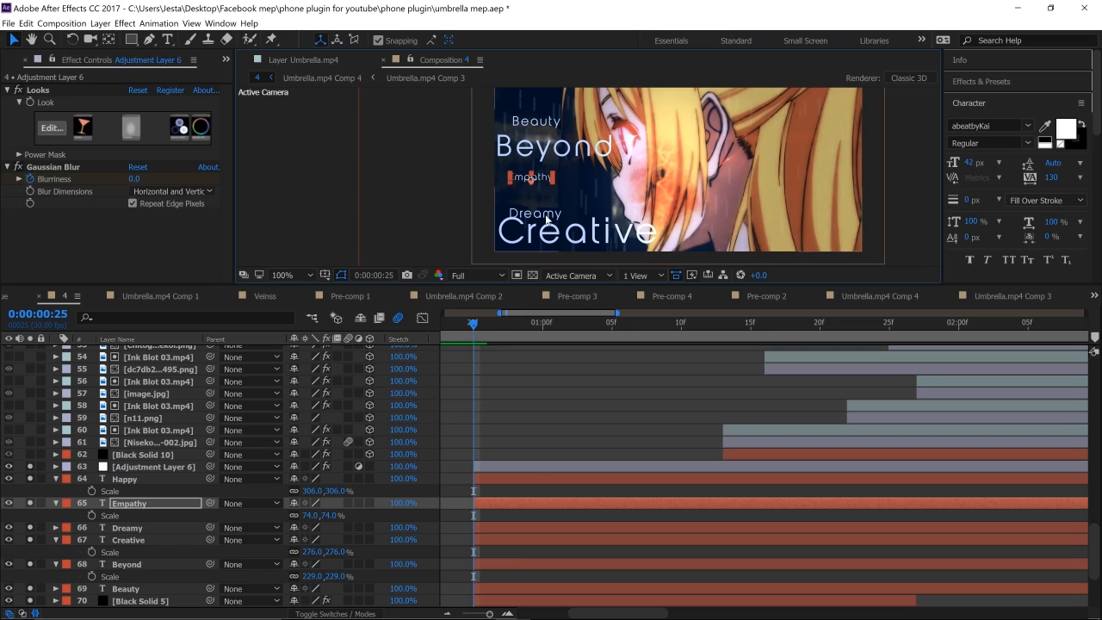
# Move the Dreamy text up and right, clear of Creative, and check the arrangement of all words over the whole picture.
pyautogui.click(146, 529)
pyautogui.moveTo(554, 213); pyautogui.dragTo(580, 204)
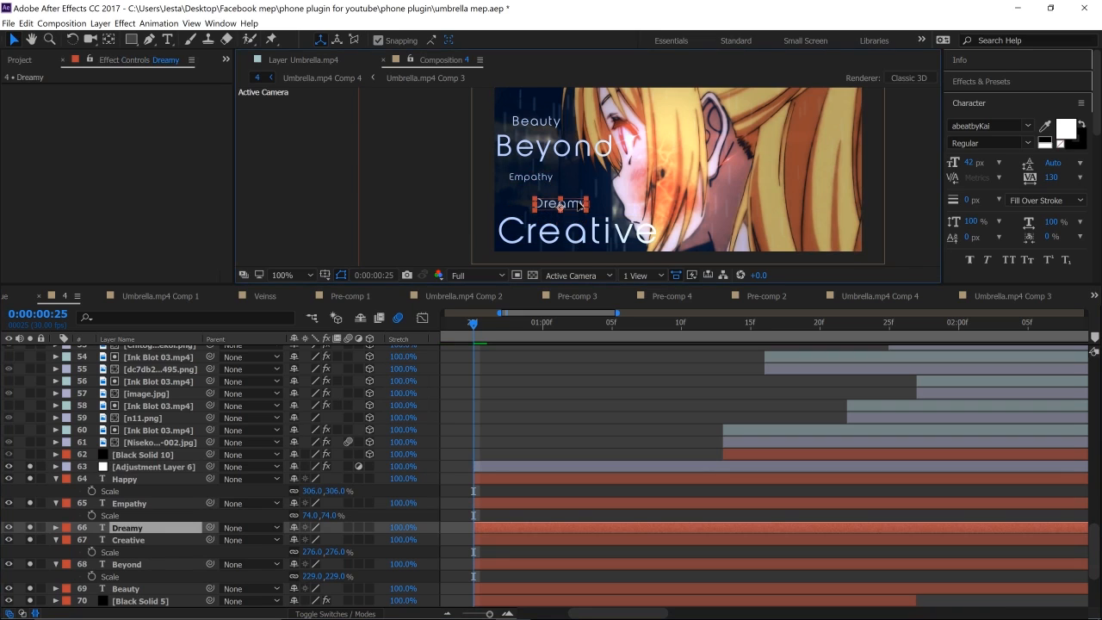
pyautogui.click(414, 204)
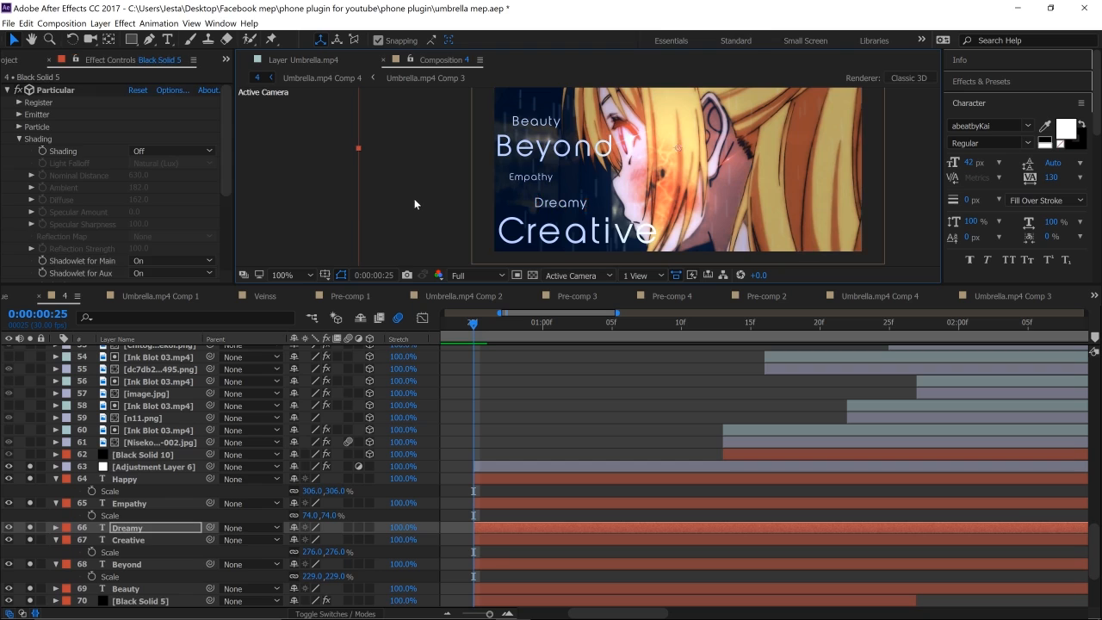
pyautogui.press(',')
pyautogui.press(',')
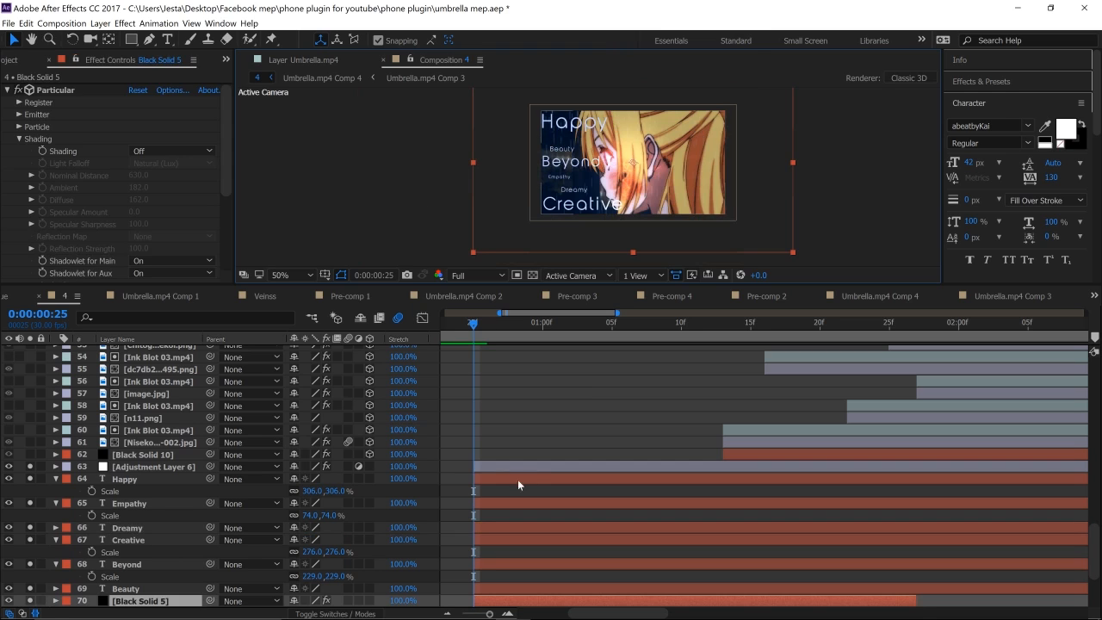
# Move all six text layers, Happy through Beauty, below the Umbrella.mp4 Comp 4 layer in the layer stack.
pyautogui.click(138, 479)
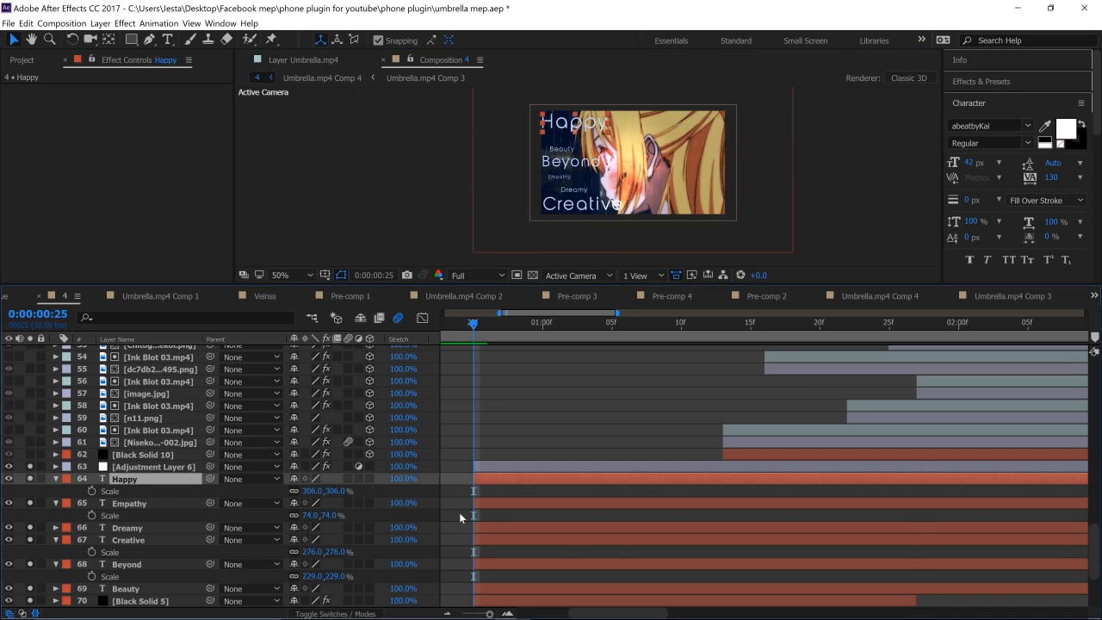
pyautogui.scroll(-3, 171, 467)
pyautogui.keyDown('shift'); pyautogui.click(143, 442); pyautogui.keyUp('shift')
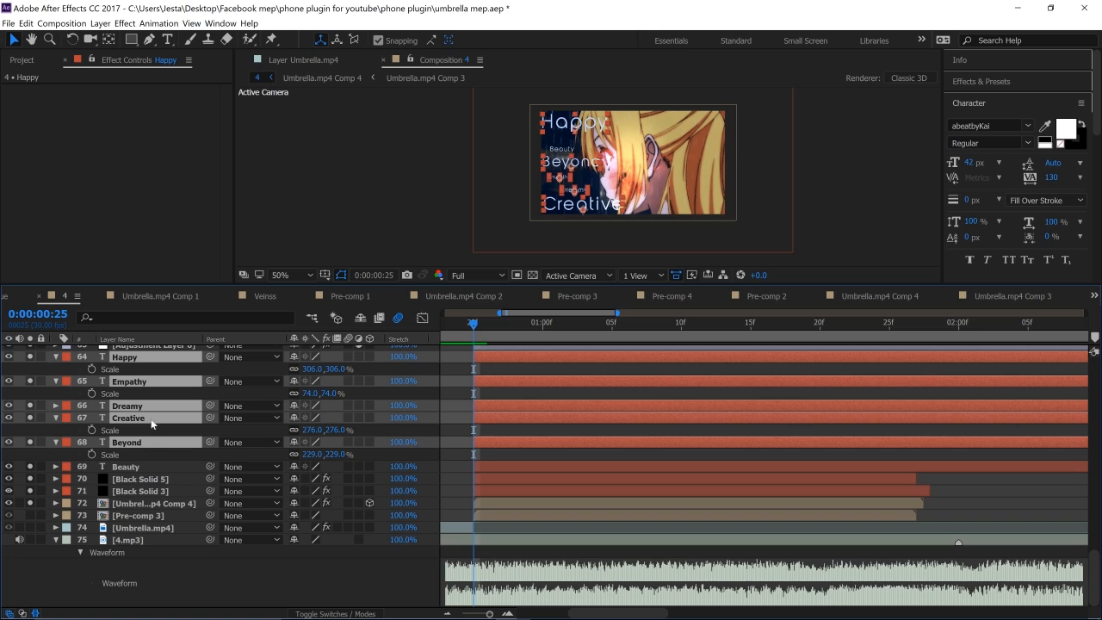
pyautogui.keyDown('shift'); pyautogui.click(153, 466); pyautogui.keyUp('shift')
pyautogui.scroll(3, 153, 466)
pyautogui.scroll(-3, 163, 474)
pyautogui.moveTo(161, 445); pyautogui.dragTo(162, 507)
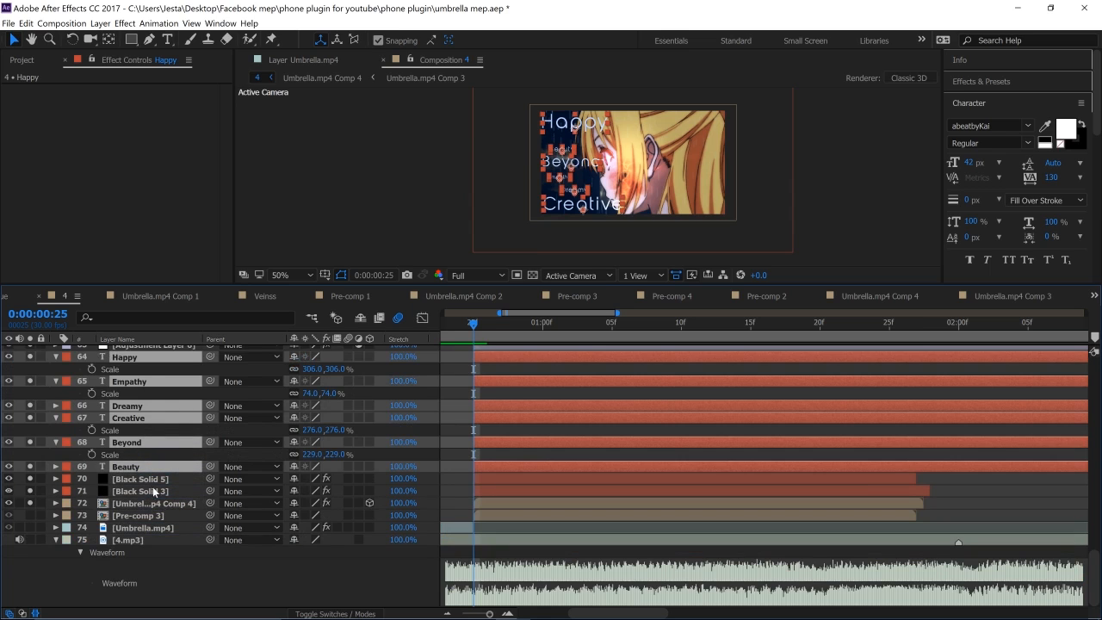
# Collapse the expanded Scale properties of the text layers and deselect the layers.
pyautogui.click(146, 383)
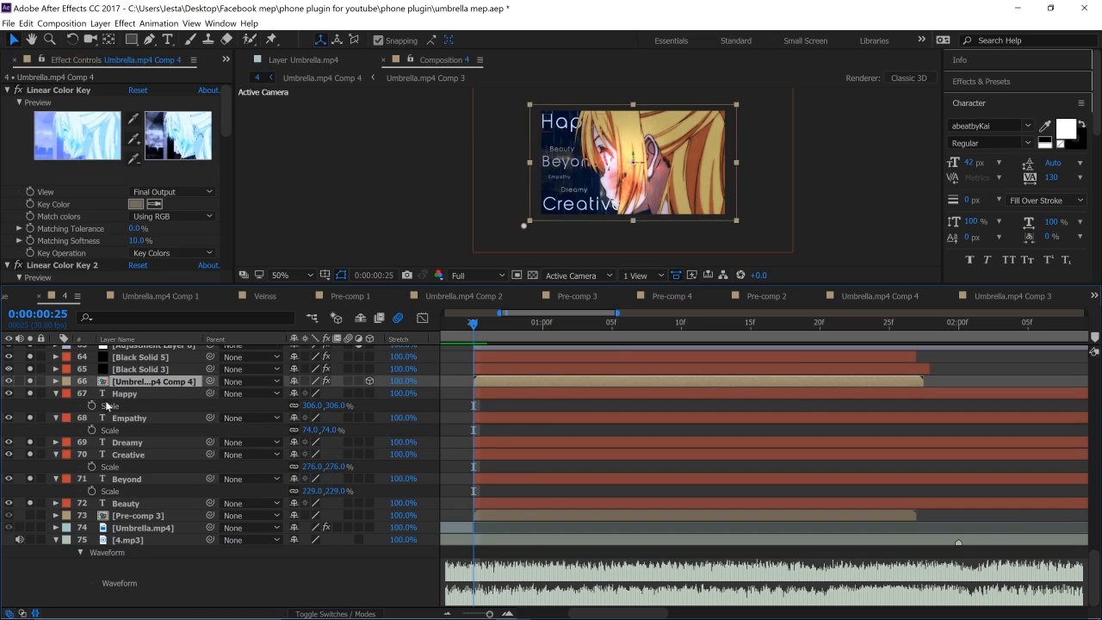
pyautogui.click(128, 395)
pyautogui.keyDown('shift'); pyautogui.click(141, 482); pyautogui.keyUp('shift')
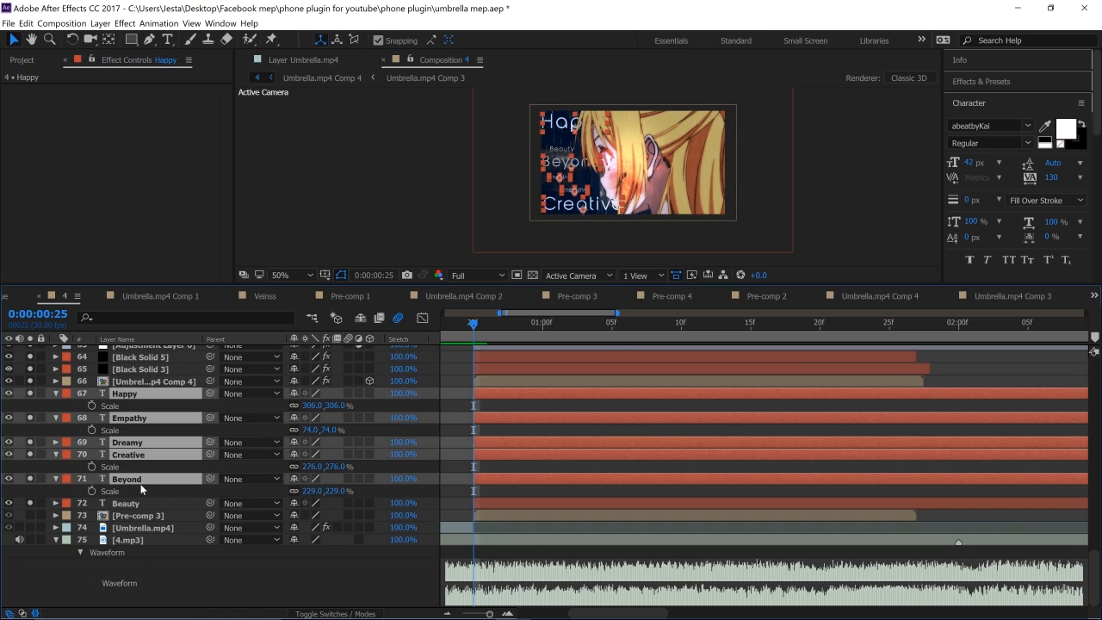
pyautogui.click(55, 393)
pyautogui.click(340, 213)
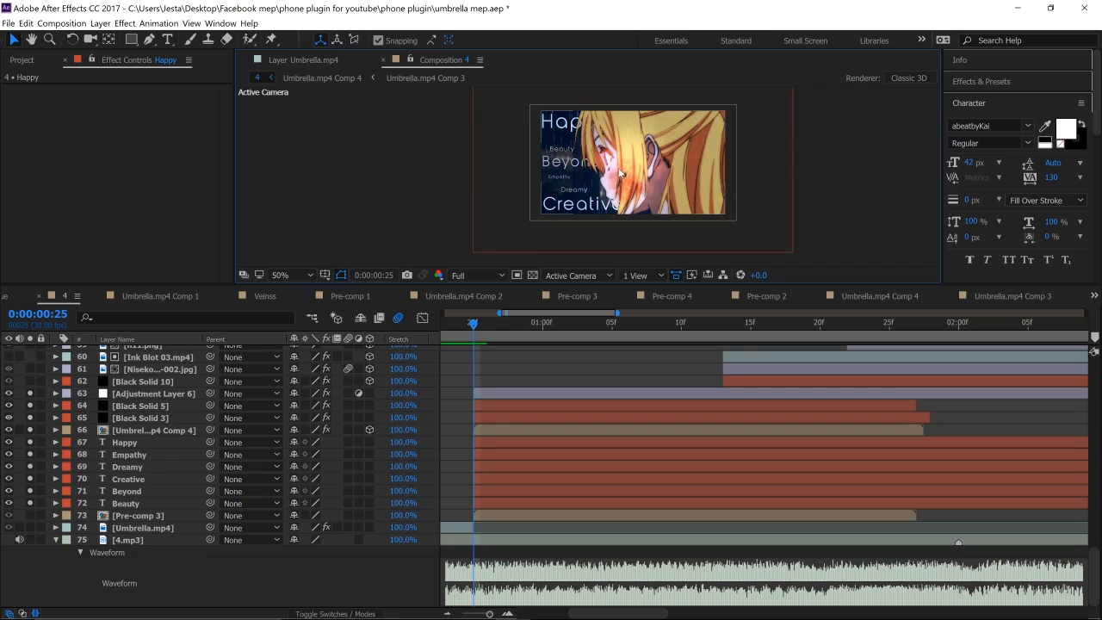
# Set the Beyond text's scale to 250%, deselect it, and check up close how it sits behind the character.
pyautogui.click(150, 490)
pyautogui.press('s')
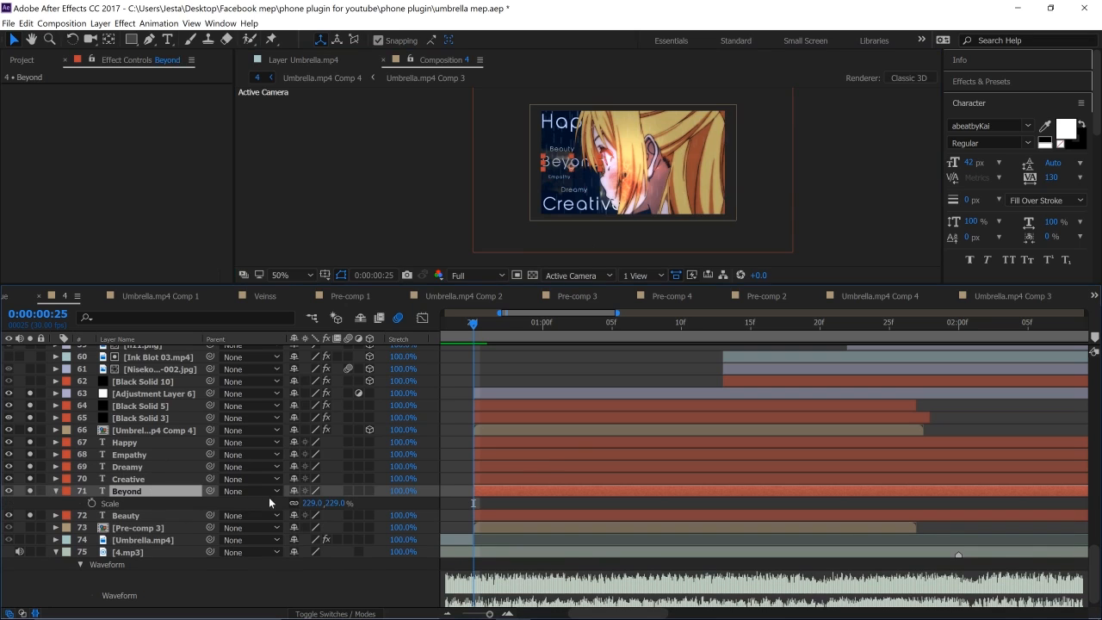
pyautogui.click(313, 503)
pyautogui.write('250')
pyautogui.press('Return')
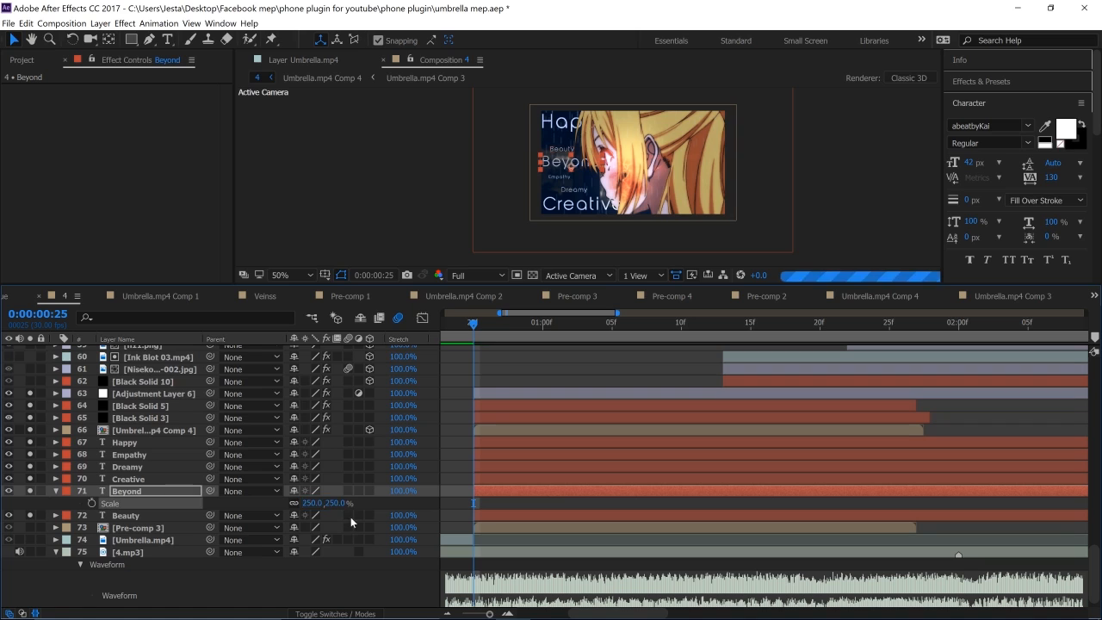
pyautogui.click(355, 258)
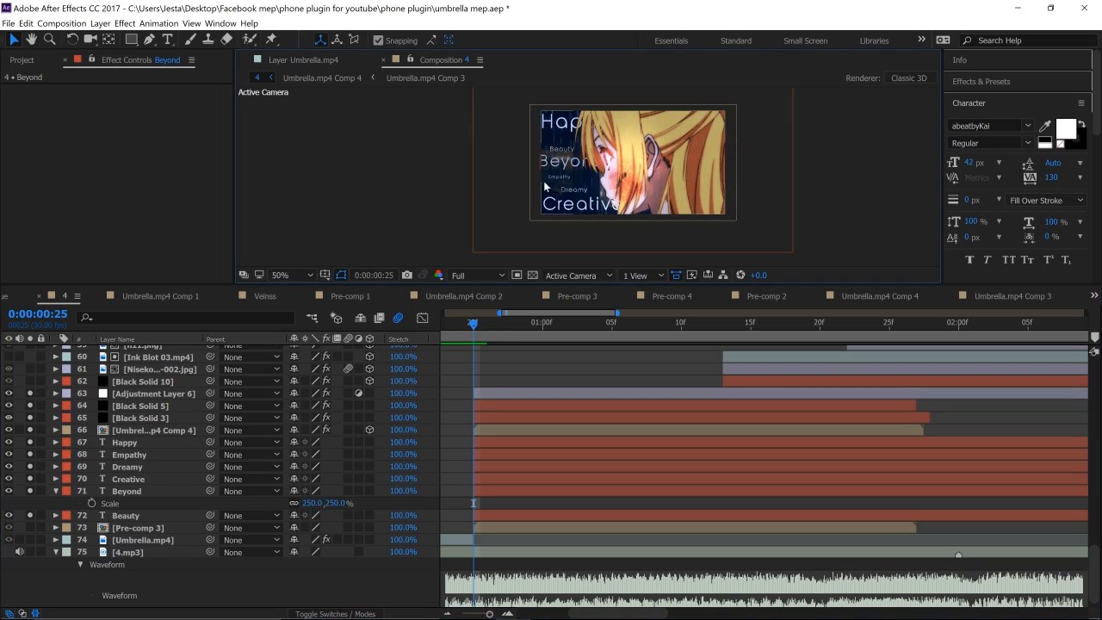
pyautogui.scroll(1, 576, 202)
pyautogui.scroll(-1, 577, 202)
pyautogui.scroll(1, 608, 149)
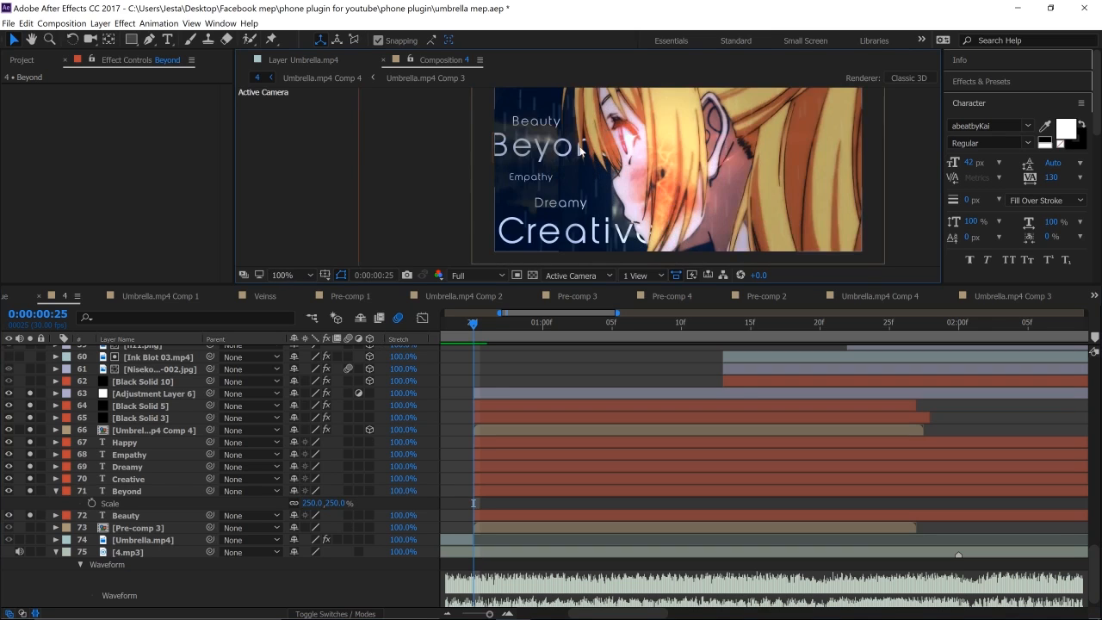
pyautogui.scroll(1, 578, 153)
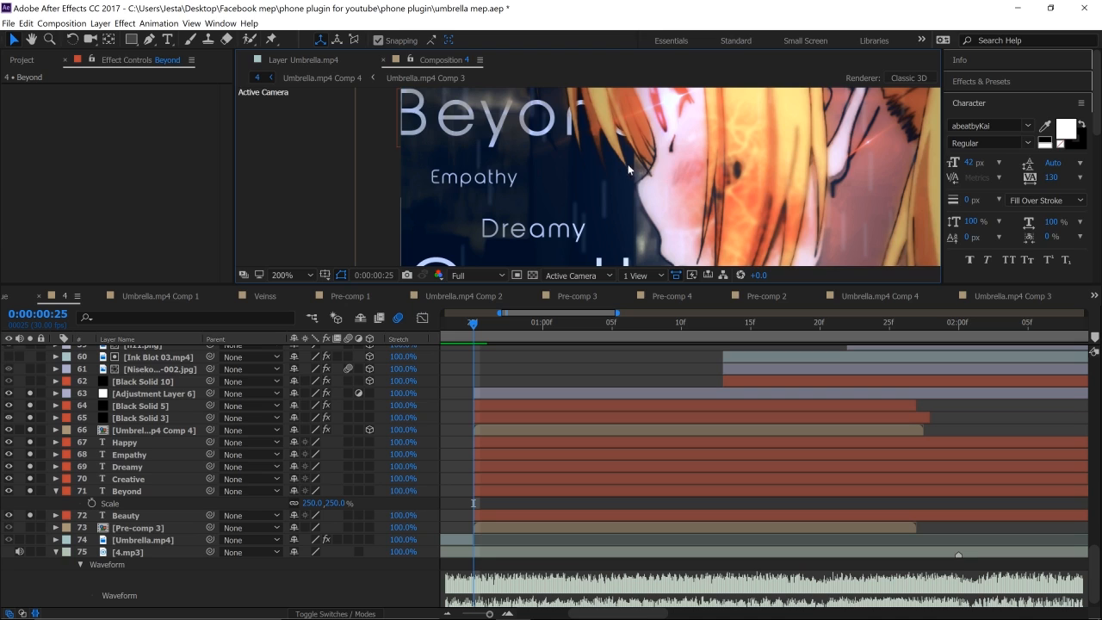
pyautogui.scroll(-2, 641, 170)
pyautogui.scroll(1, 555, 162)
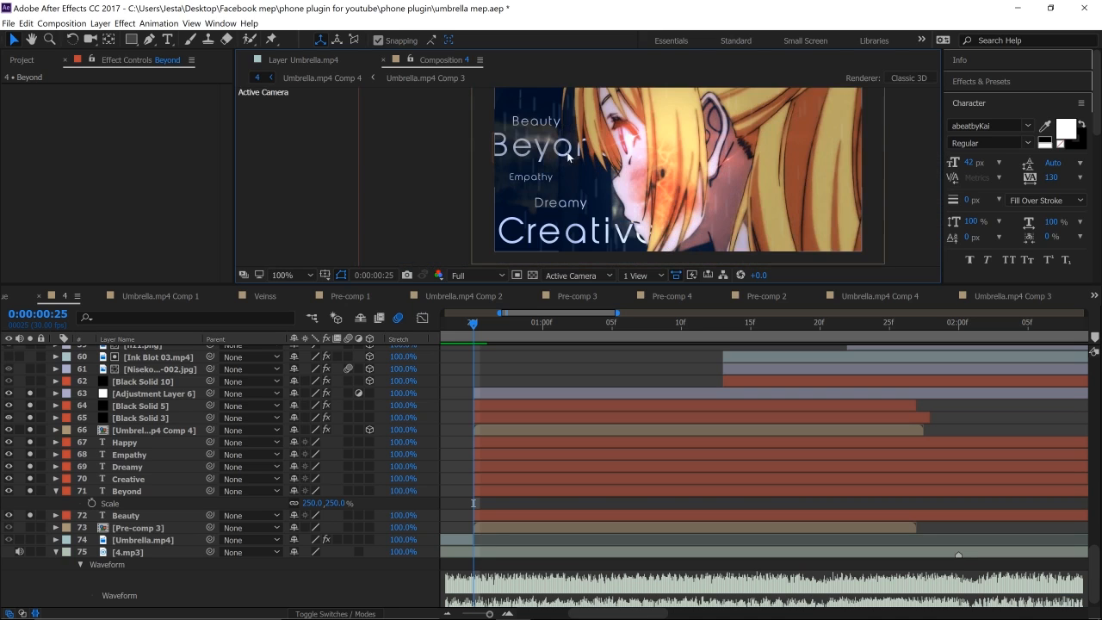
pyautogui.scroll(-1, 602, 186)
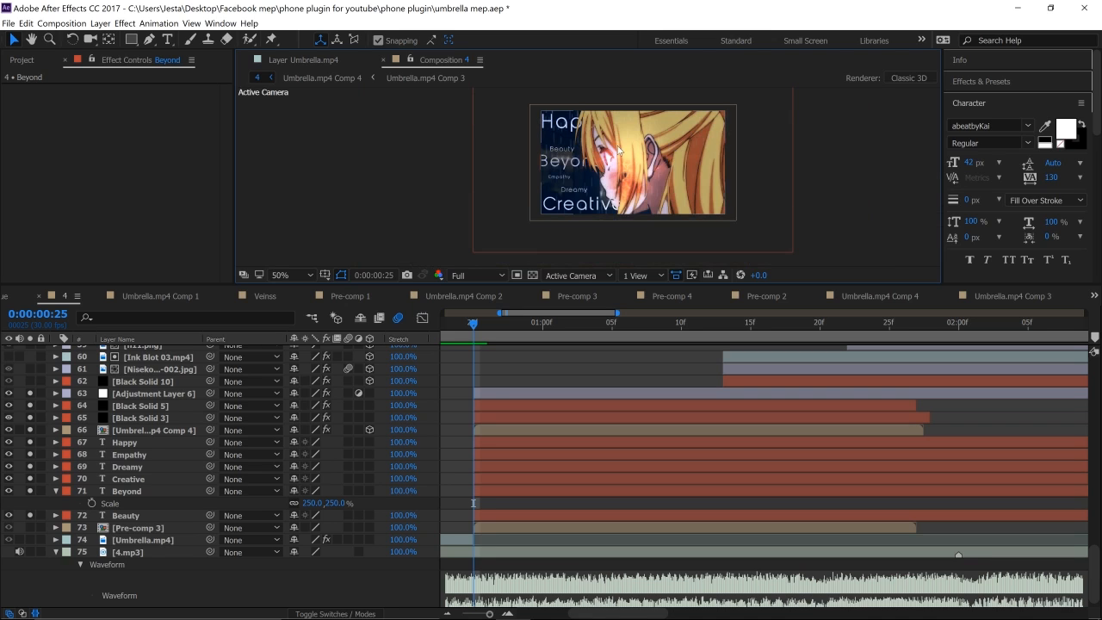
pyautogui.scroll(1, 616, 175)
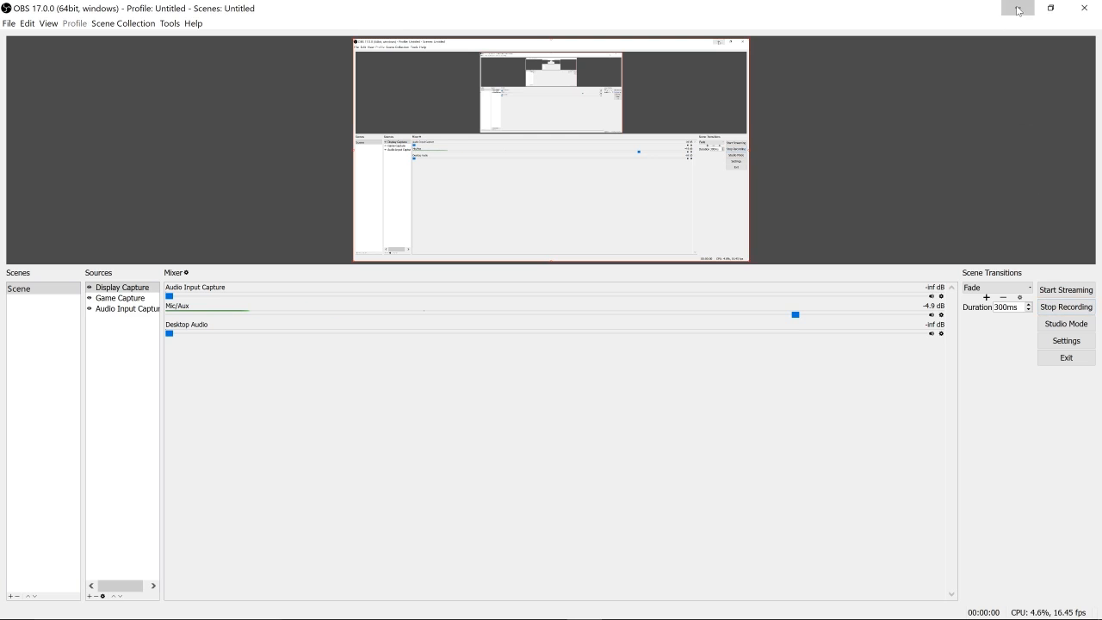
pyautogui.click(1018, 8)
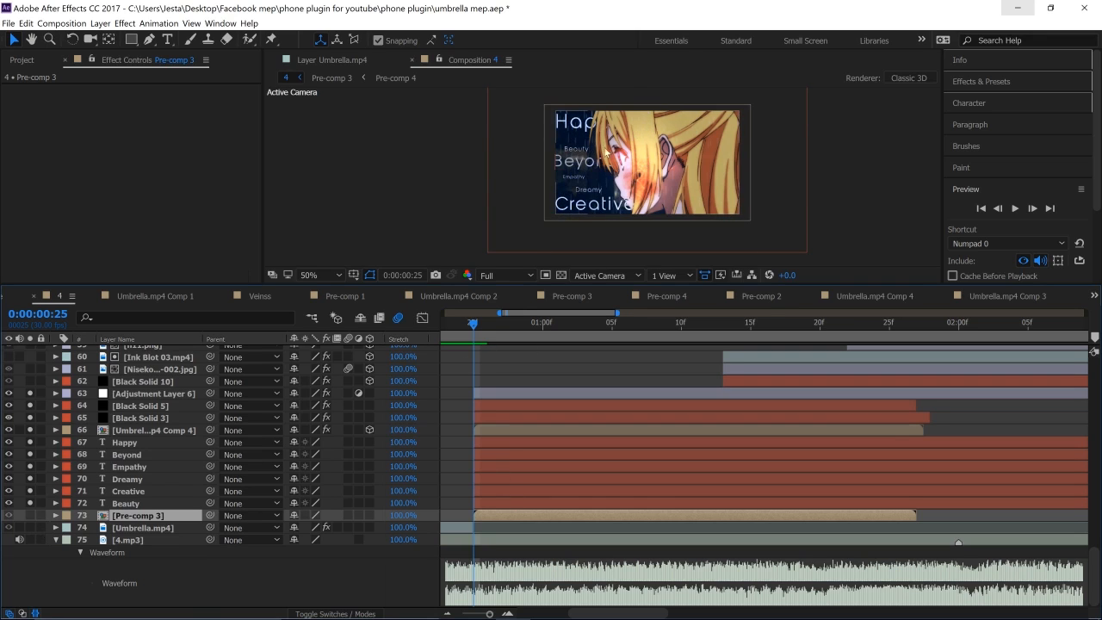
# Move the Creative text layer directly below Beyond in the layer stack and select all six text layers, Happy through Beauty.
pyautogui.click(173, 444)
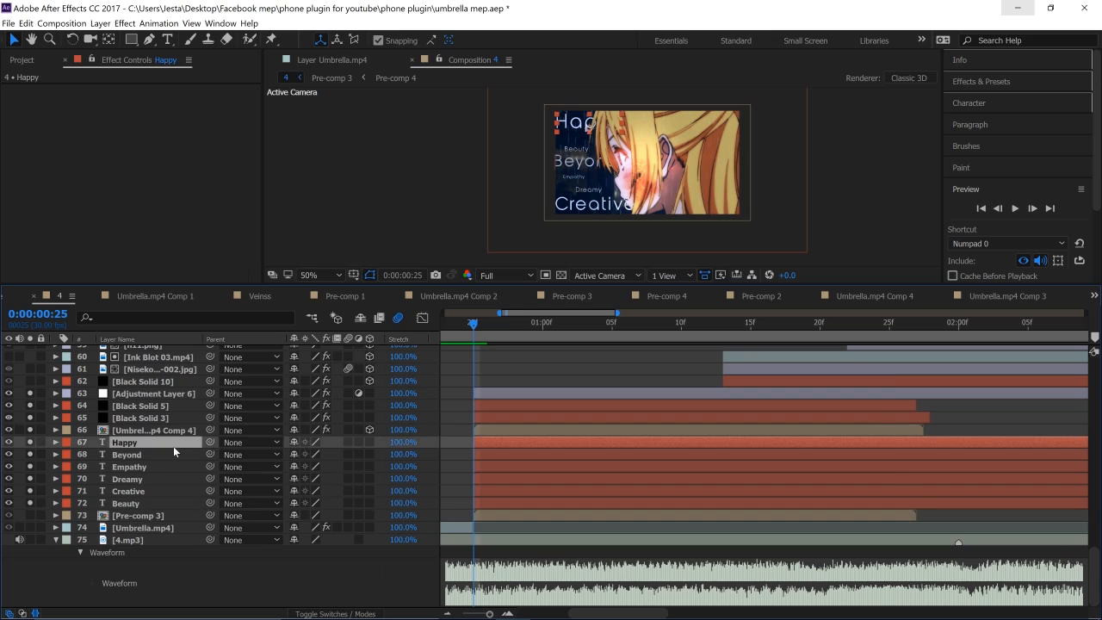
pyautogui.click(163, 458)
pyautogui.click(161, 466)
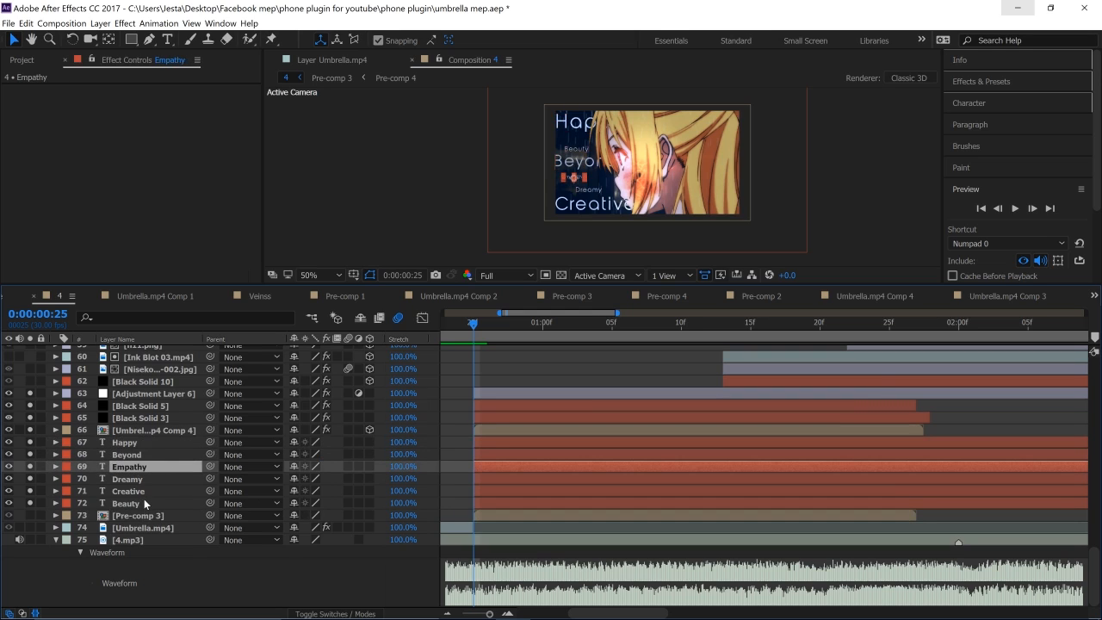
pyautogui.moveTo(153, 489); pyautogui.dragTo(159, 465)
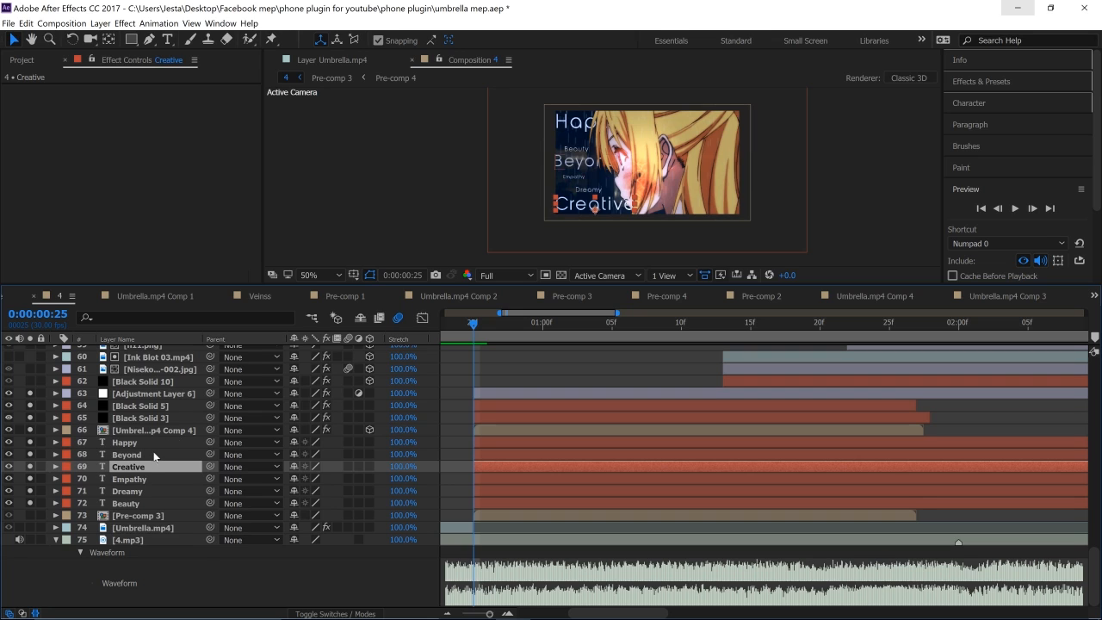
pyautogui.click(149, 478)
pyautogui.click(148, 491)
pyautogui.click(150, 503)
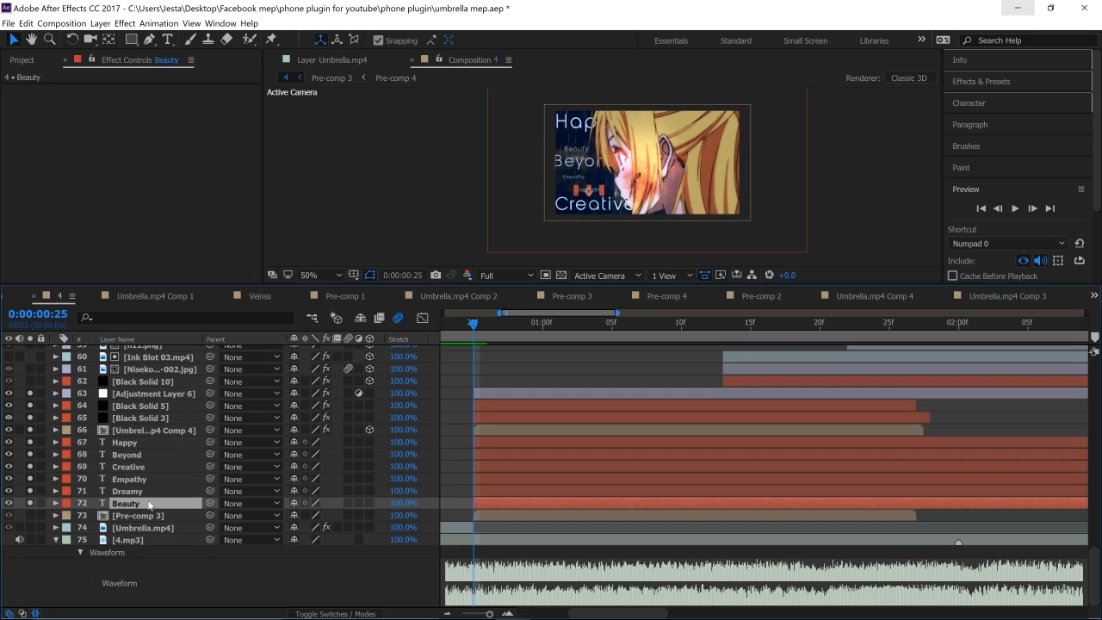
pyautogui.keyDown('shift'); pyautogui.click(142, 451); pyautogui.keyUp('shift')
pyautogui.keyDown('shift'); pyautogui.click(146, 446); pyautogui.keyUp('shift')
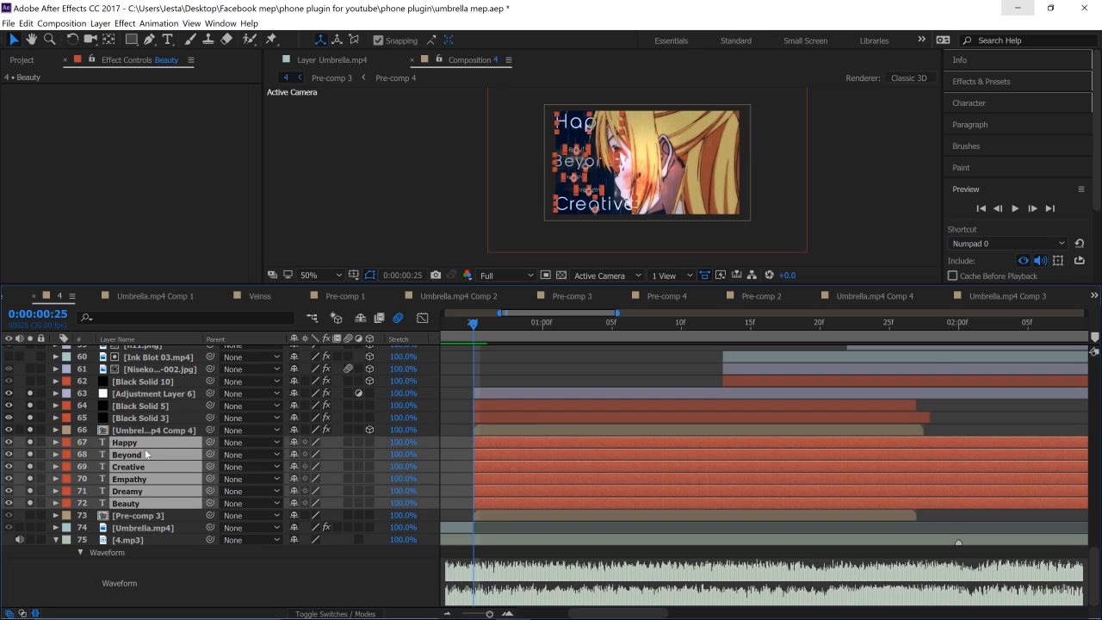
# Try to pre-compose the six selected text layers at their untrimmed length, and undo the attempt.
pyautogui.rightClick(146, 491)
pyautogui.click(172, 516)
pyautogui.click(586, 401)
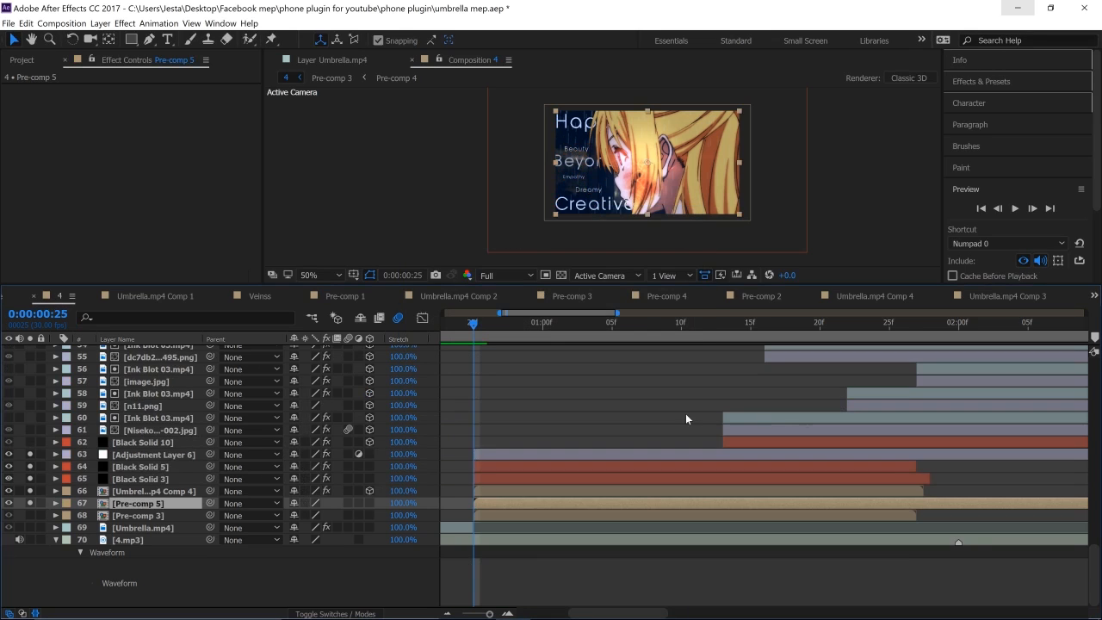
pyautogui.hotkey('ctrl', 'z')
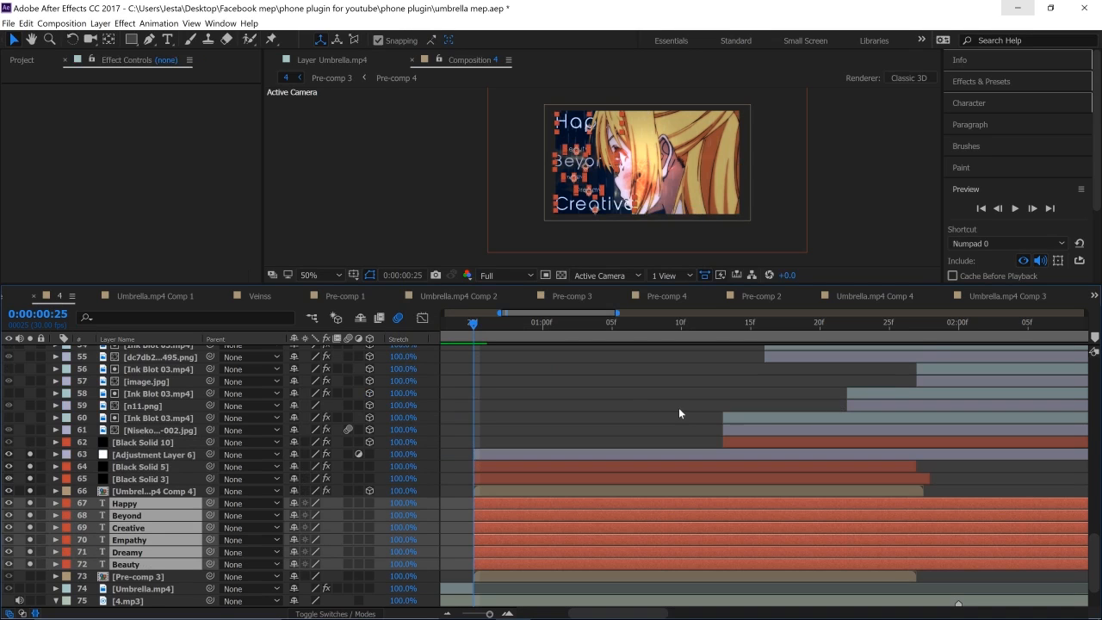
# Trim the ends of the six selected text layers at 0:00:01:26, matching the end of the Pre-comp 3 layer.
pyautogui.click(906, 328)
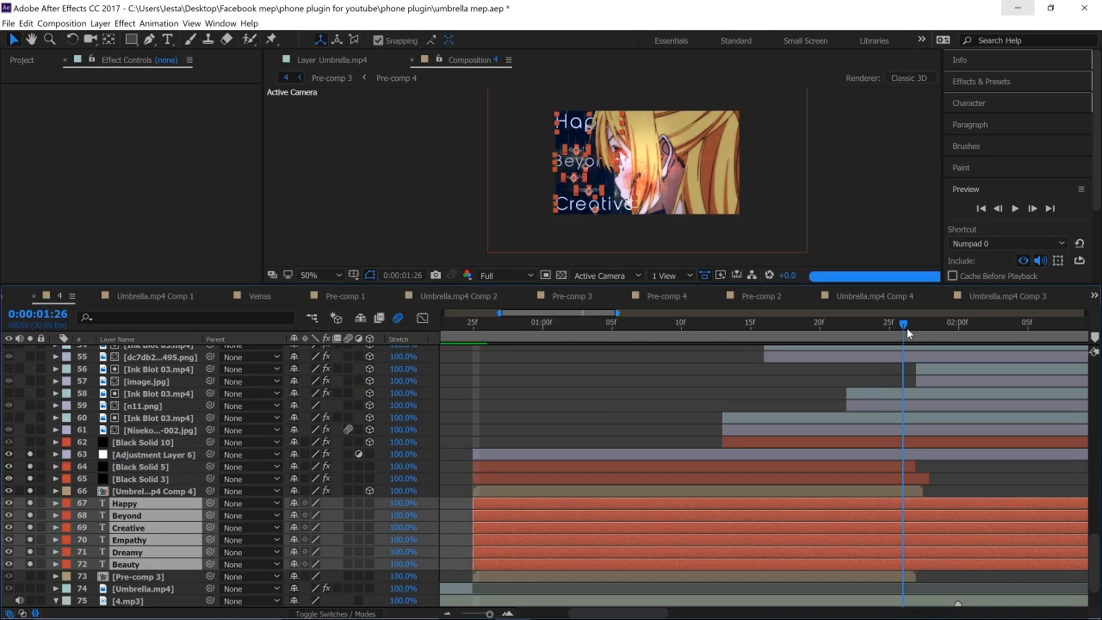
pyautogui.click(916, 334)
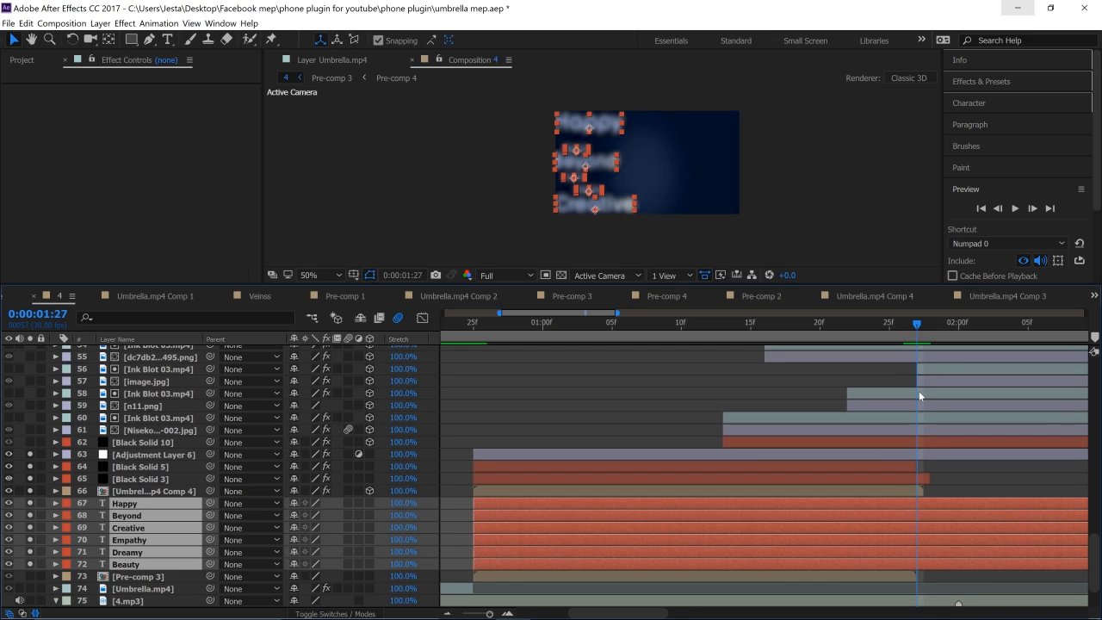
pyautogui.hotkey('alt', ']')
pyautogui.click(1001, 209)
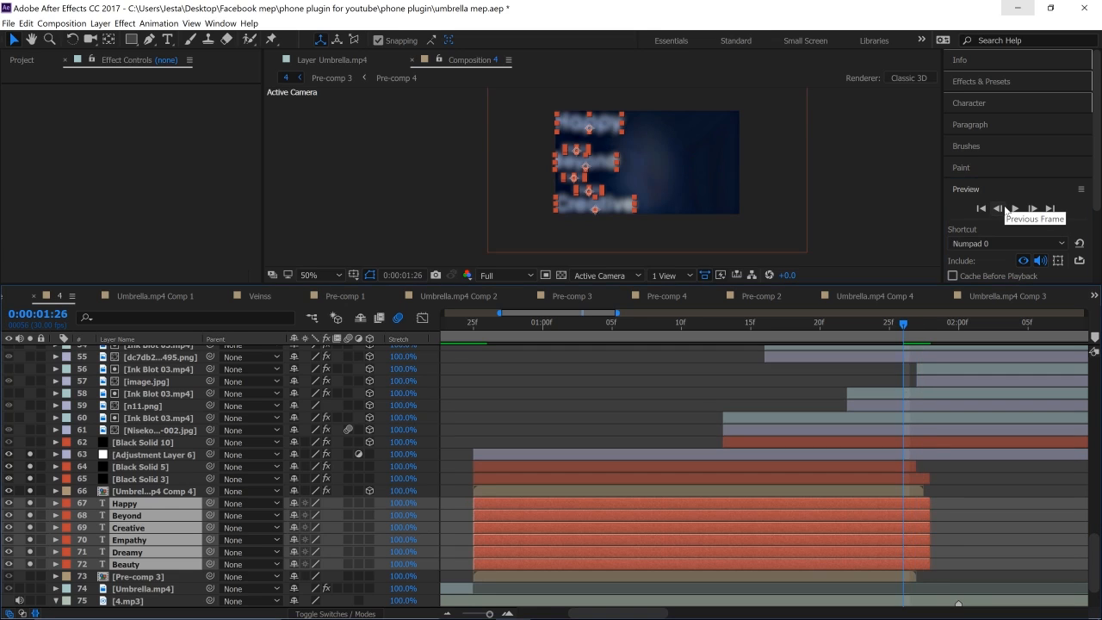
pyautogui.hotkey('alt', ']')
# Return to 0:00:00:25 and pre-compose the six text layers, moving all attributes and adjusting the duration to their time span.
pyautogui.click(472, 320)
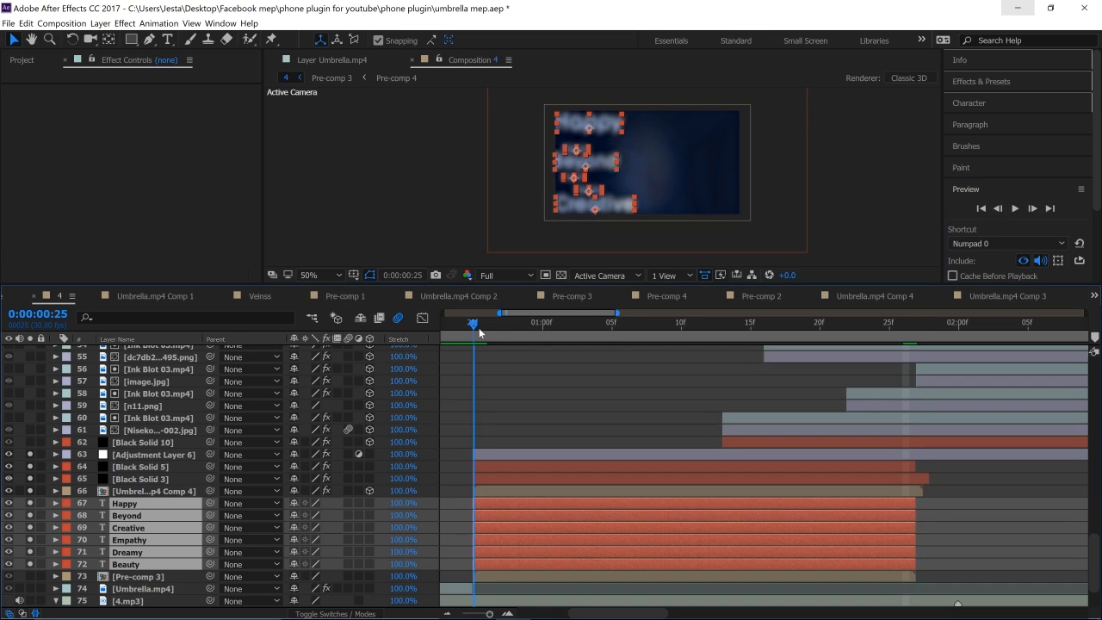
pyautogui.rightClick(575, 513)
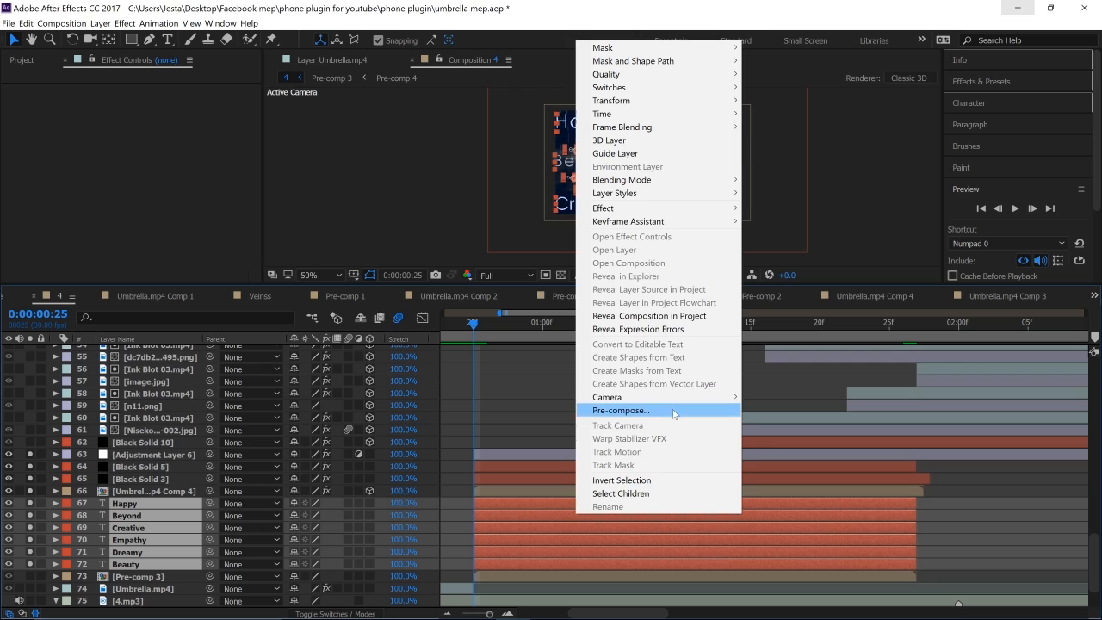
pyautogui.click(620, 409)
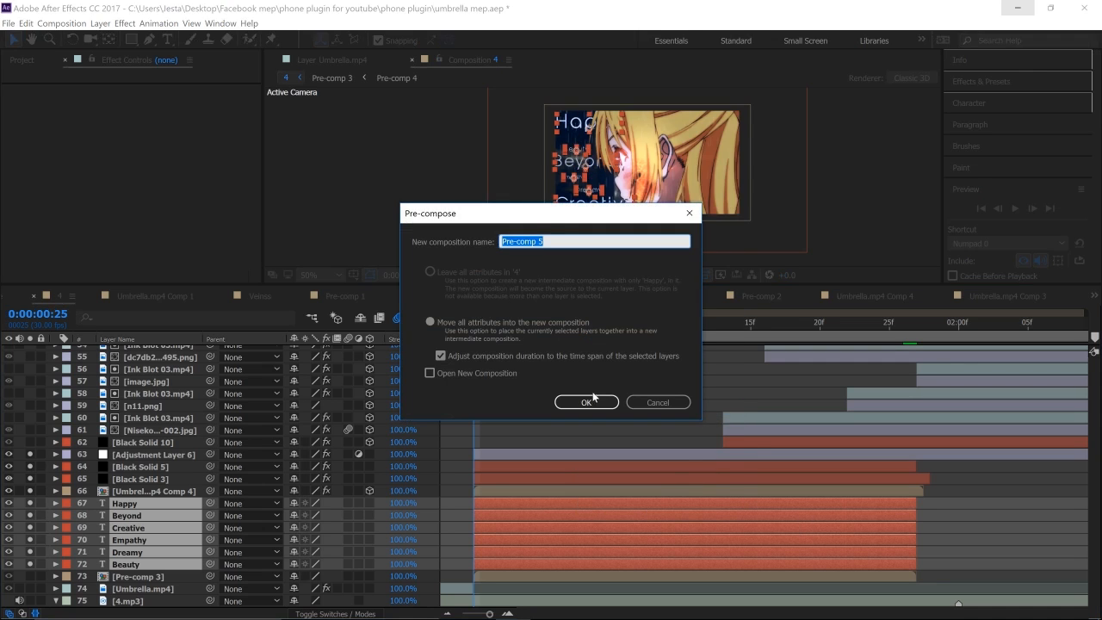
pyautogui.click(597, 402)
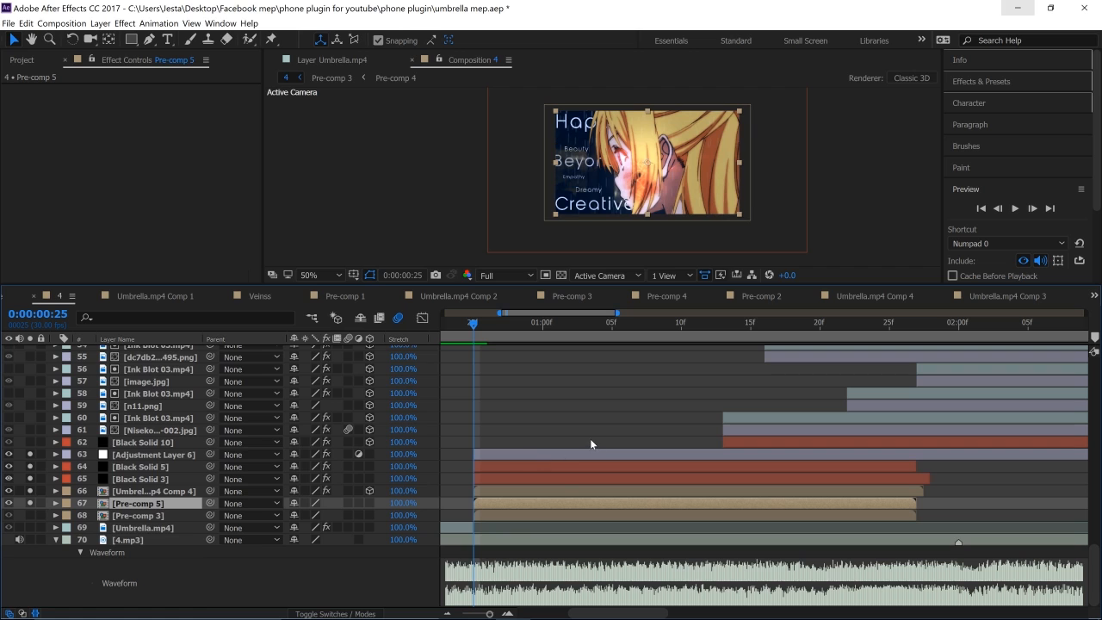
# Open the new composition that holds the six words, with the current time at its first frame.
pyautogui.rightClick(508, 502)
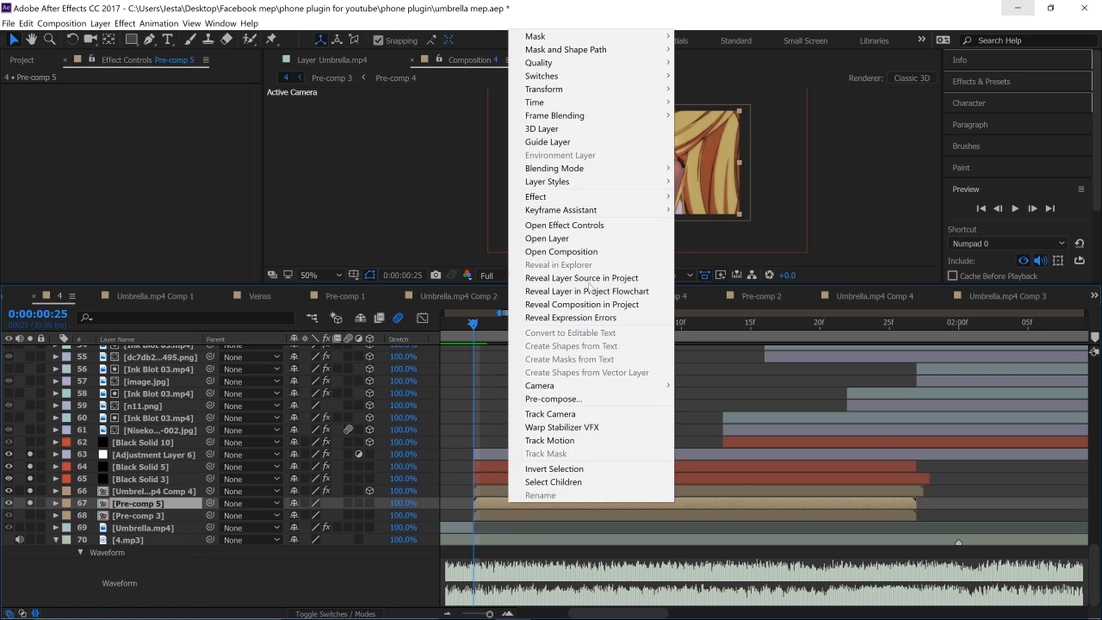
pyautogui.click(568, 251)
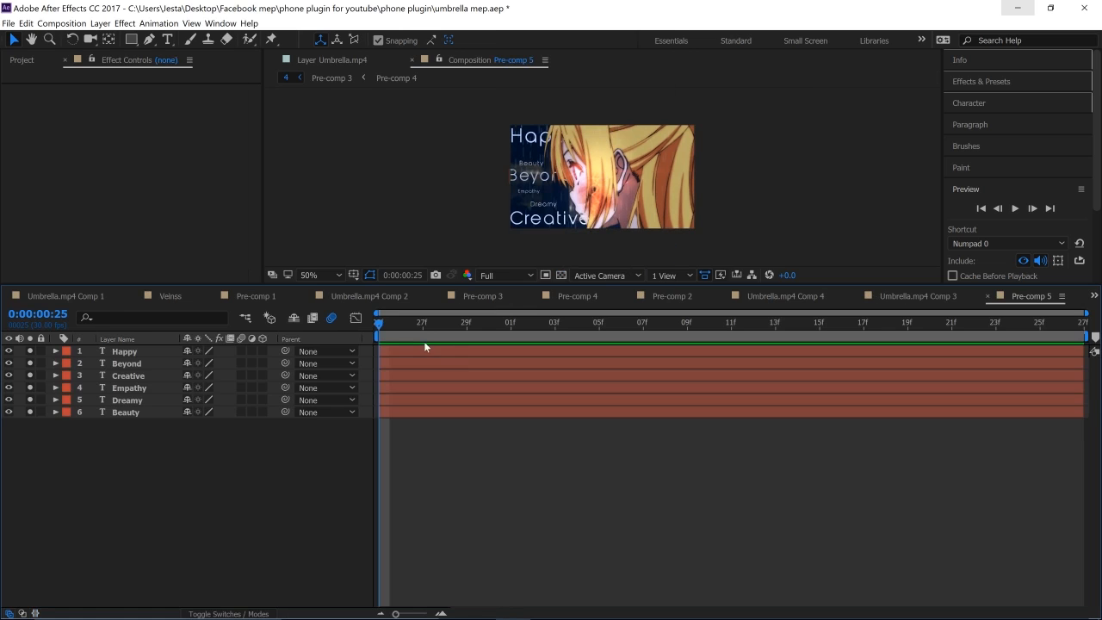
pyautogui.moveTo(380, 327); pyautogui.dragTo(321, 355)
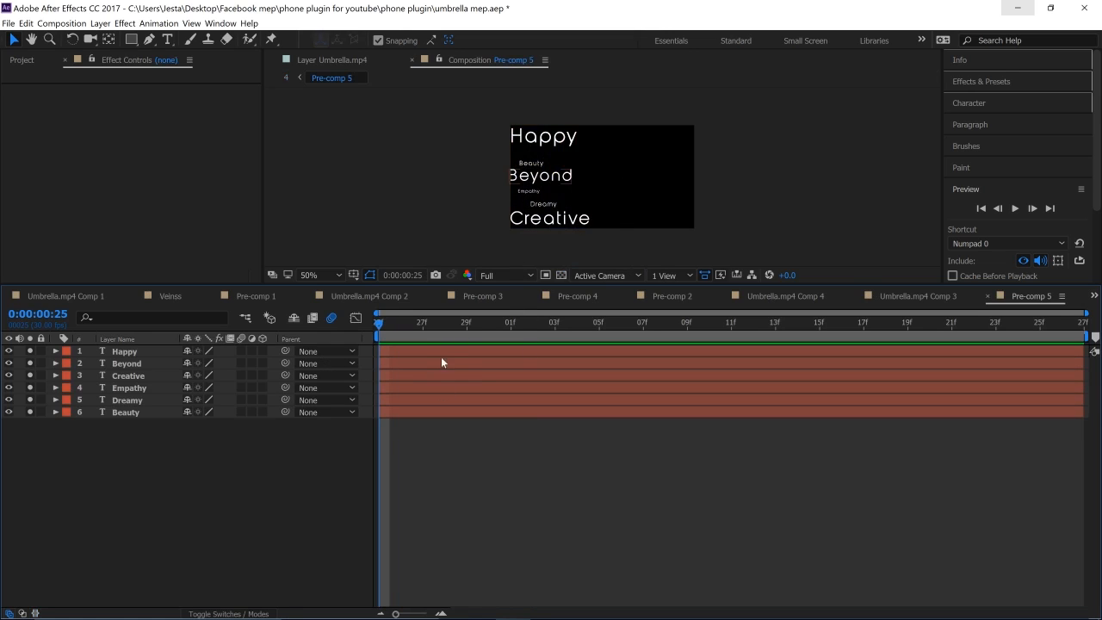
# Pre-compose the three small words, Empathy, Dreamy and Beauty, into one nested composition.
pyautogui.click(118, 411)
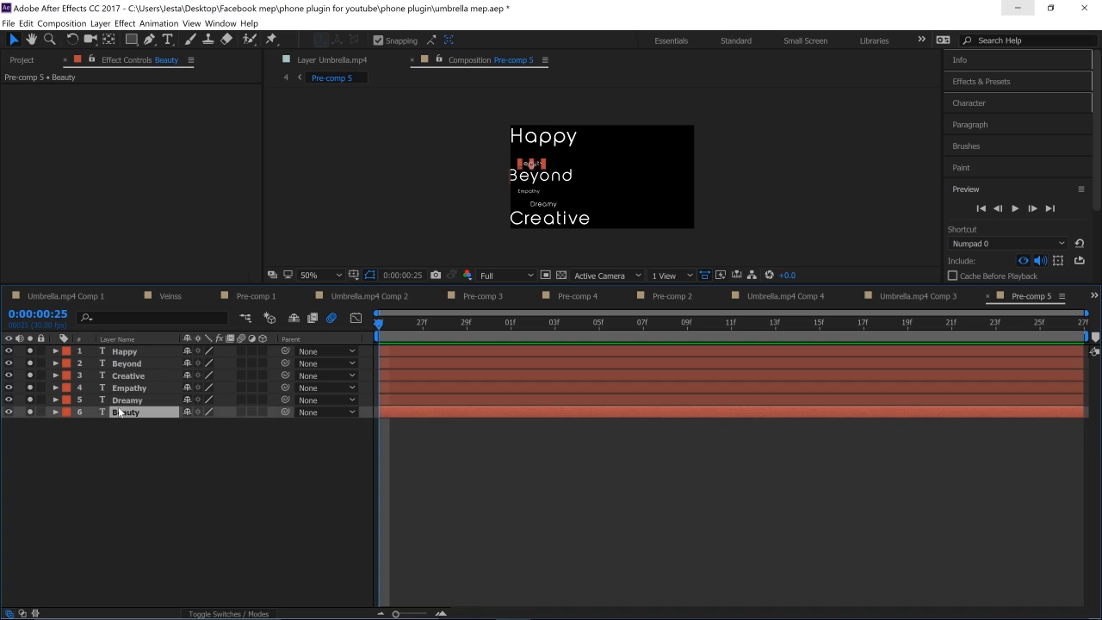
pyautogui.keyDown('shift'); pyautogui.click(122, 388); pyautogui.keyUp('shift')
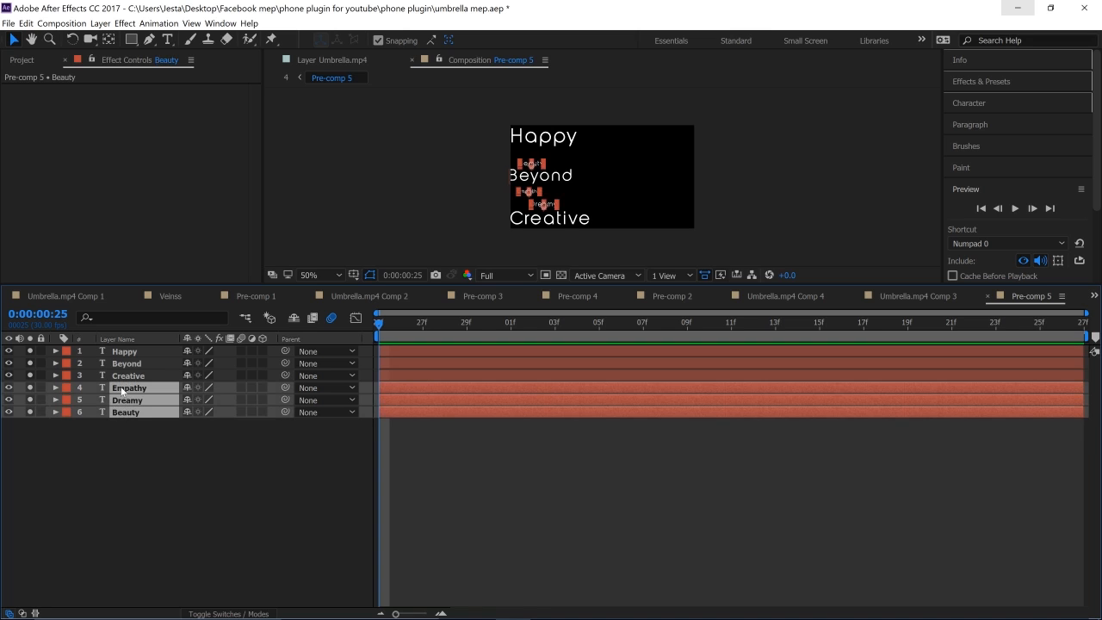
pyautogui.rightClick(159, 390)
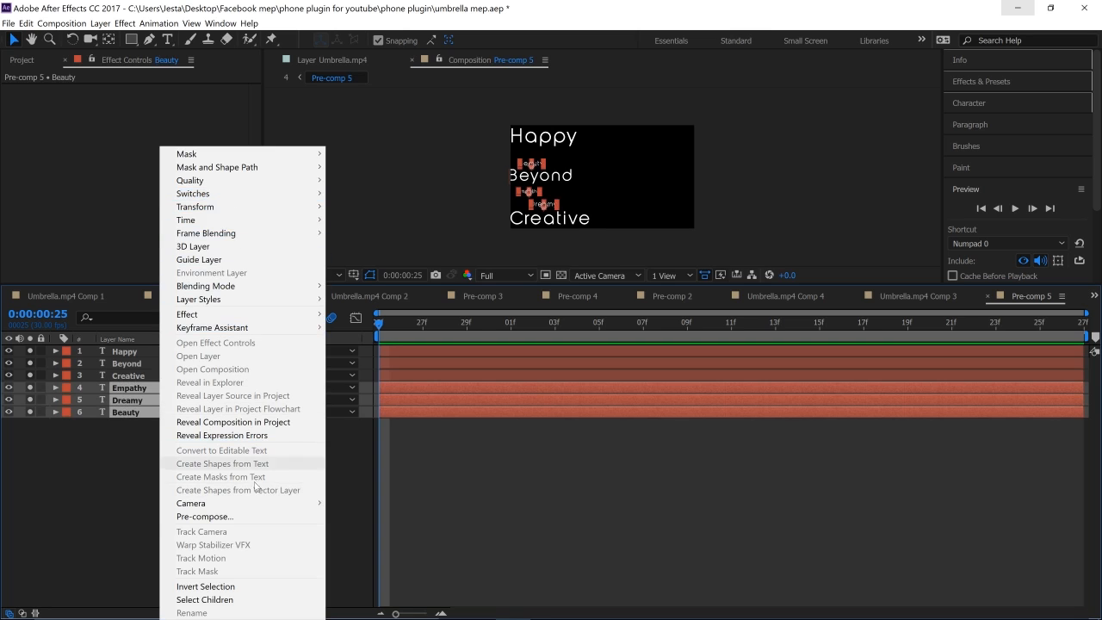
pyautogui.click(249, 514)
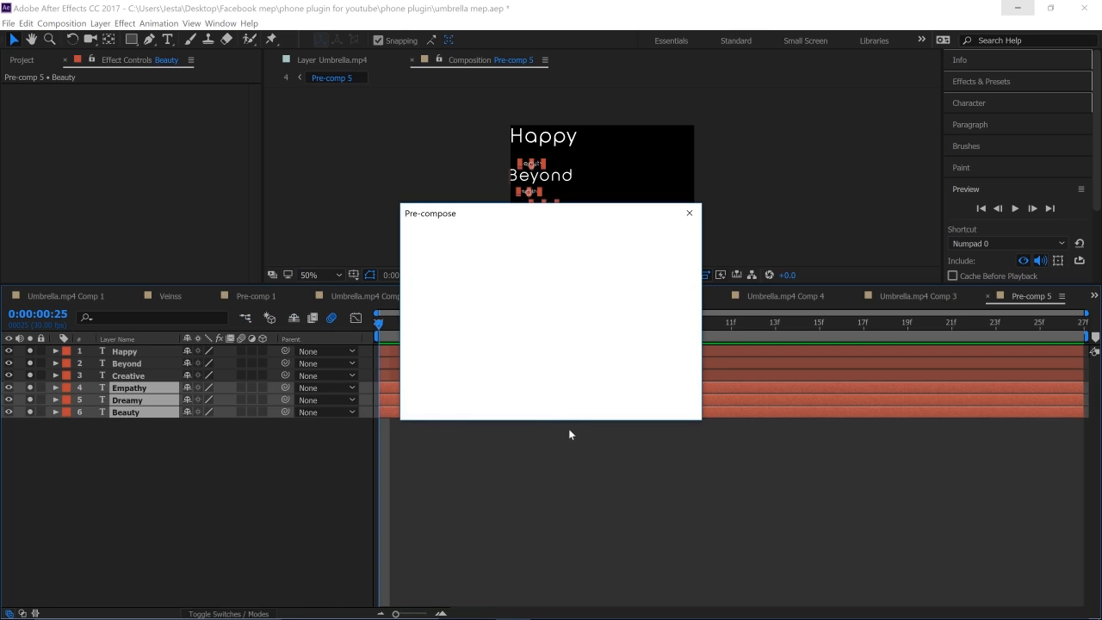
pyautogui.click(586, 402)
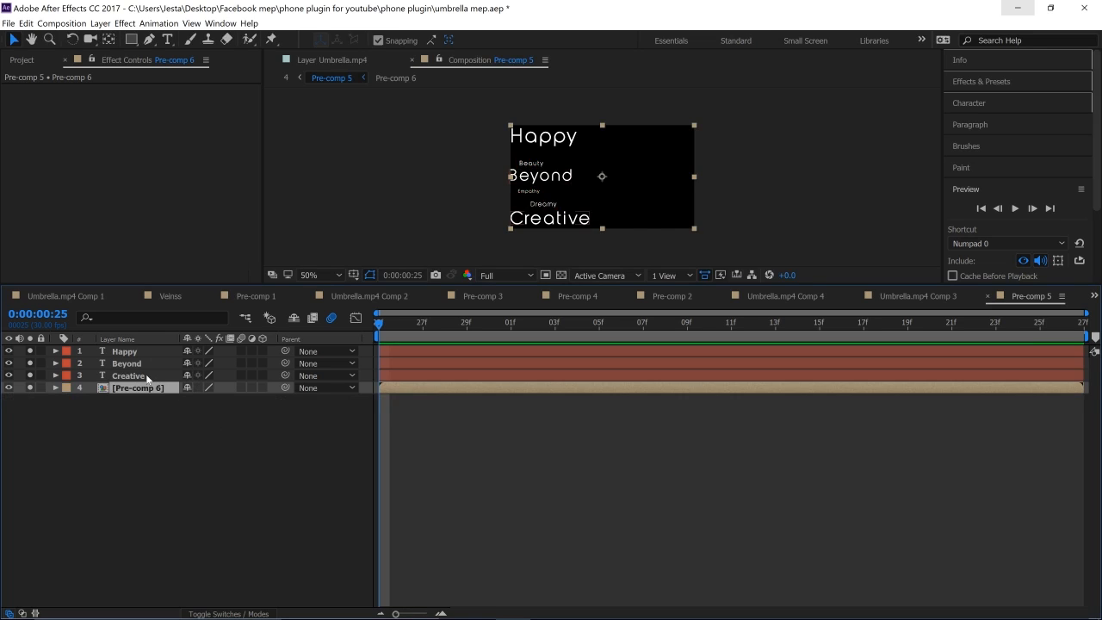
pyautogui.click(179, 412)
pyautogui.click(152, 387)
pyautogui.click(161, 418)
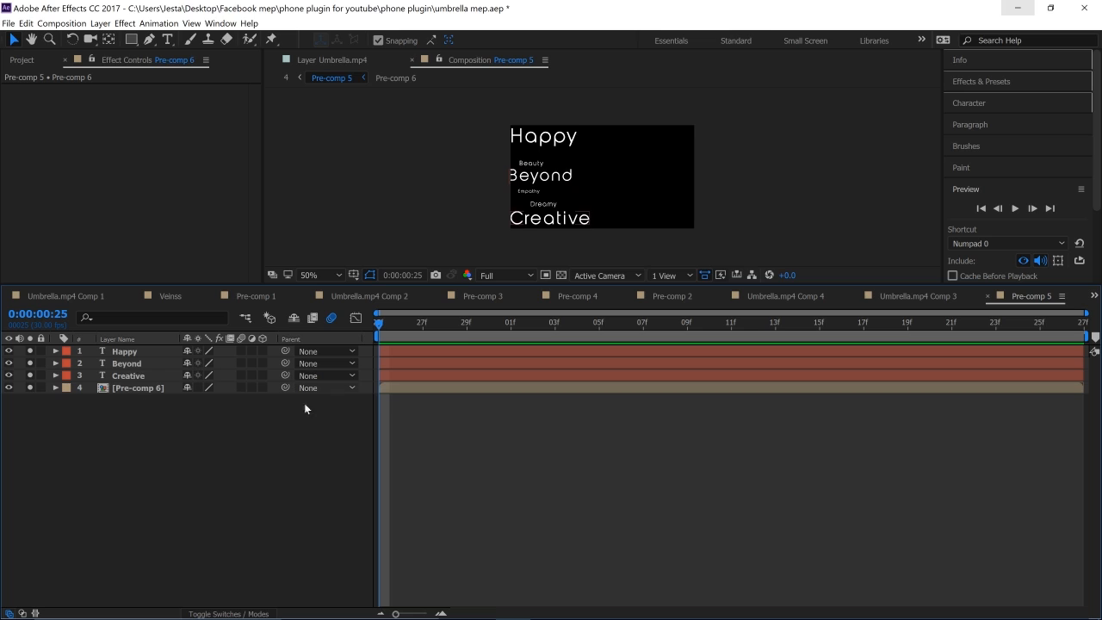
pyautogui.press('space')
pyautogui.press('space')
# Add a two-node camera with the 24mm preset to the text composition, leaving depth of field off.
pyautogui.click(142, 351)
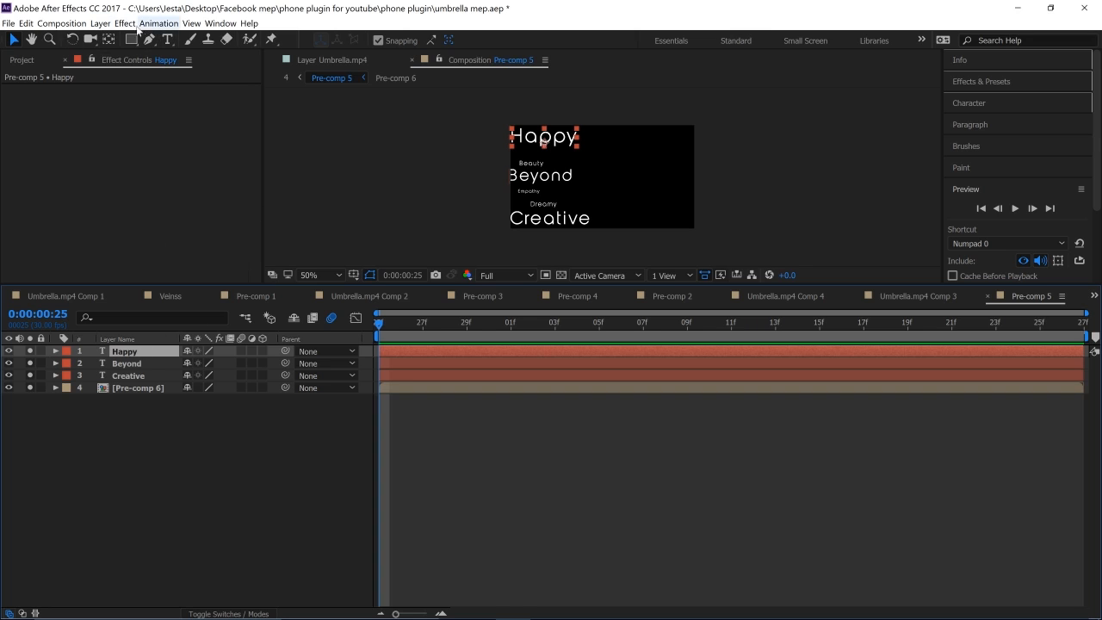
pyautogui.click(100, 24)
pyautogui.moveTo(97, 39)
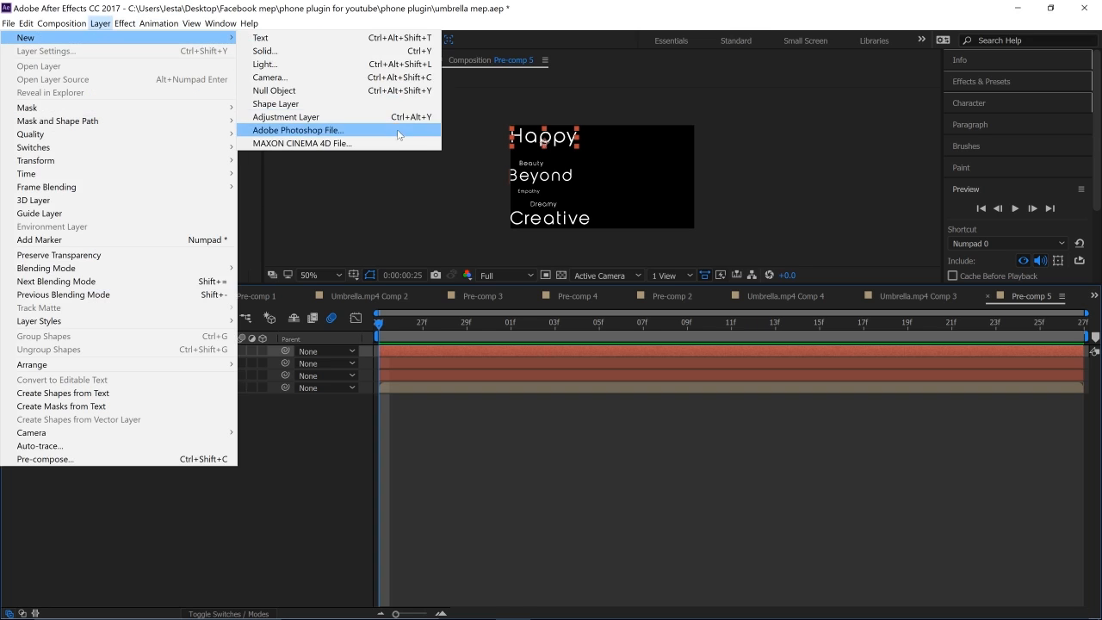
pyautogui.click(377, 80)
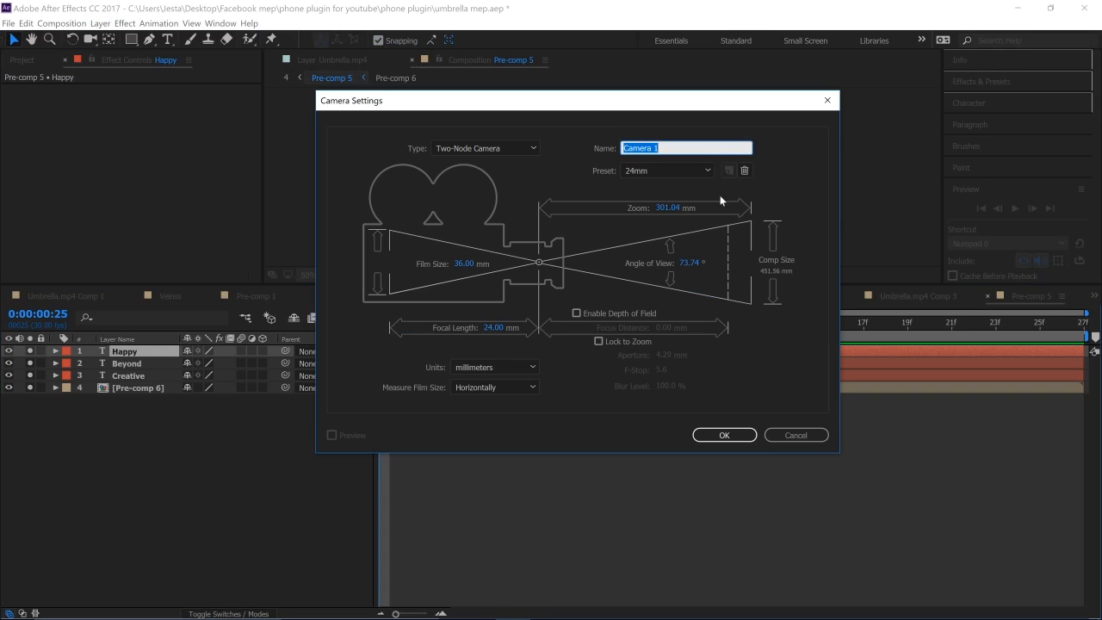
pyautogui.moveTo(546, 105)
pyautogui.mouseDown()
pyautogui.moveTo(511, 100)
pyautogui.moveTo(547, 83)
pyautogui.mouseUp()
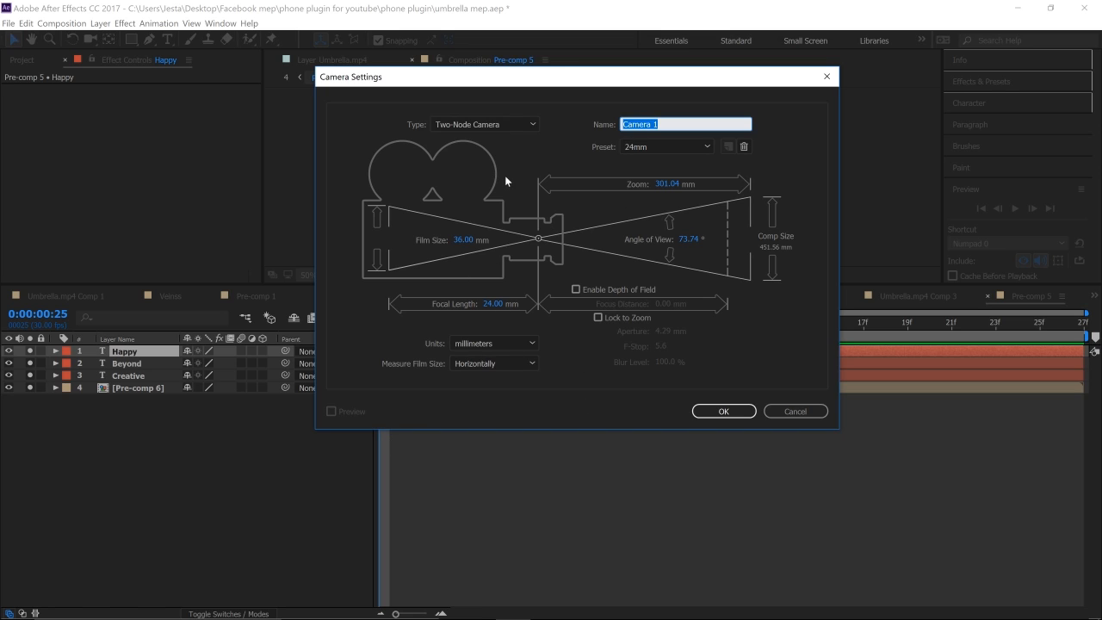
pyautogui.click(722, 122)
pyautogui.click(694, 150)
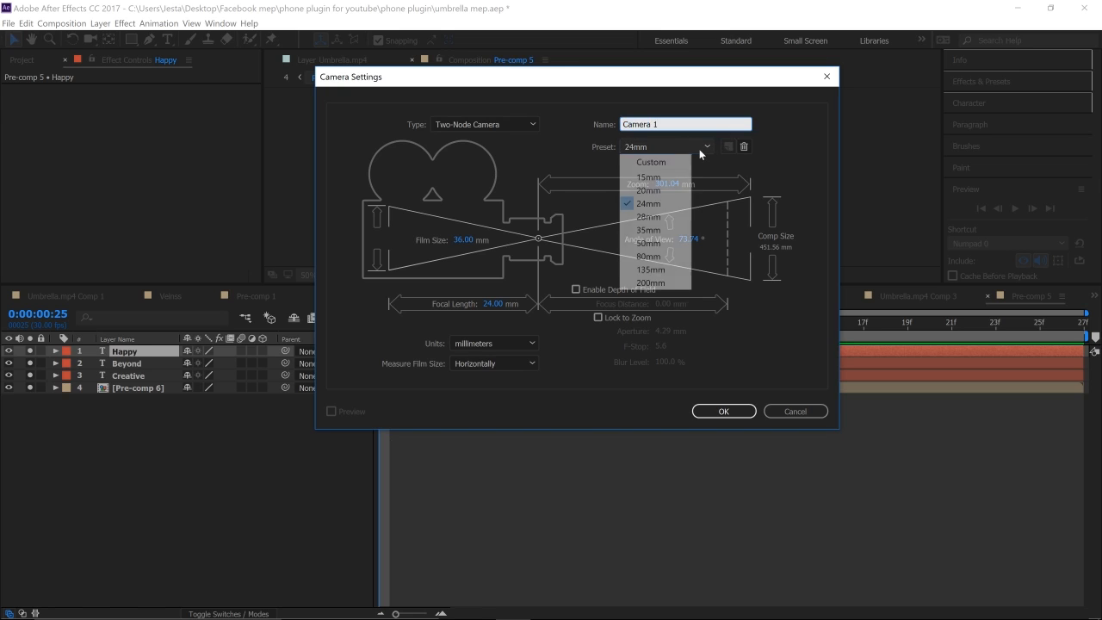
pyautogui.click(511, 104)
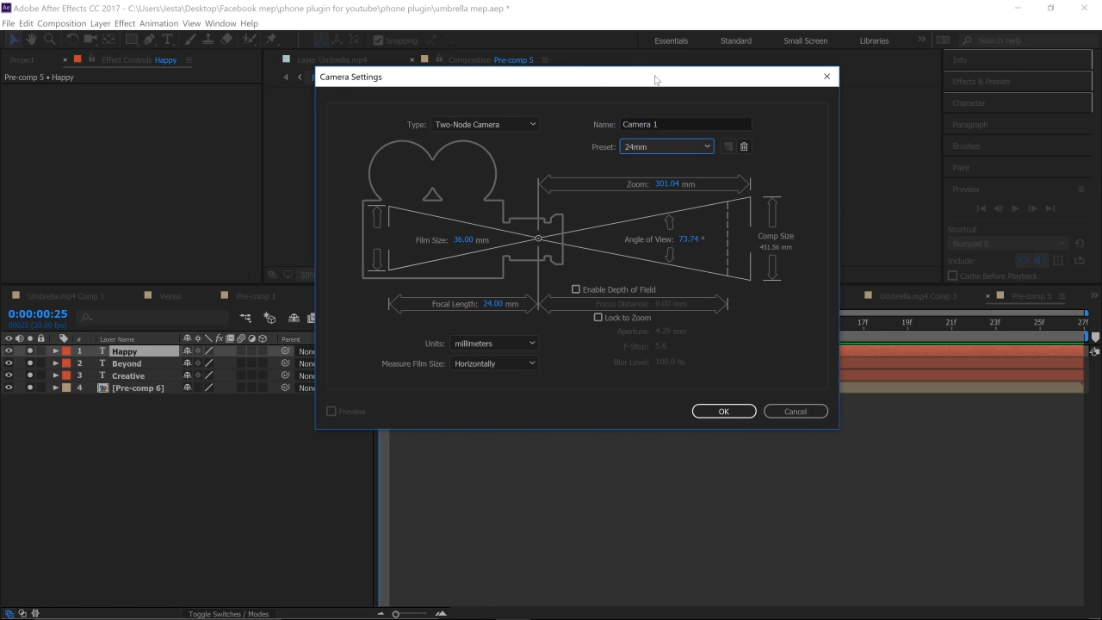
pyautogui.moveTo(644, 74)
pyautogui.mouseDown()
pyautogui.moveTo(352, 78)
pyautogui.moveTo(644, 66)
pyautogui.mouseUp()
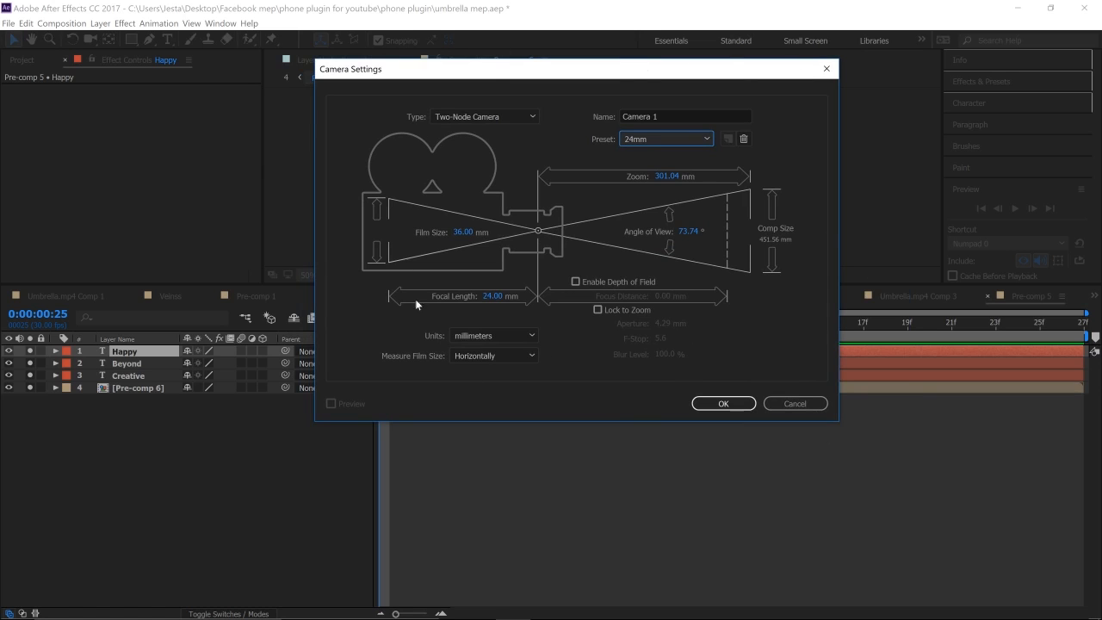
pyautogui.click(722, 403)
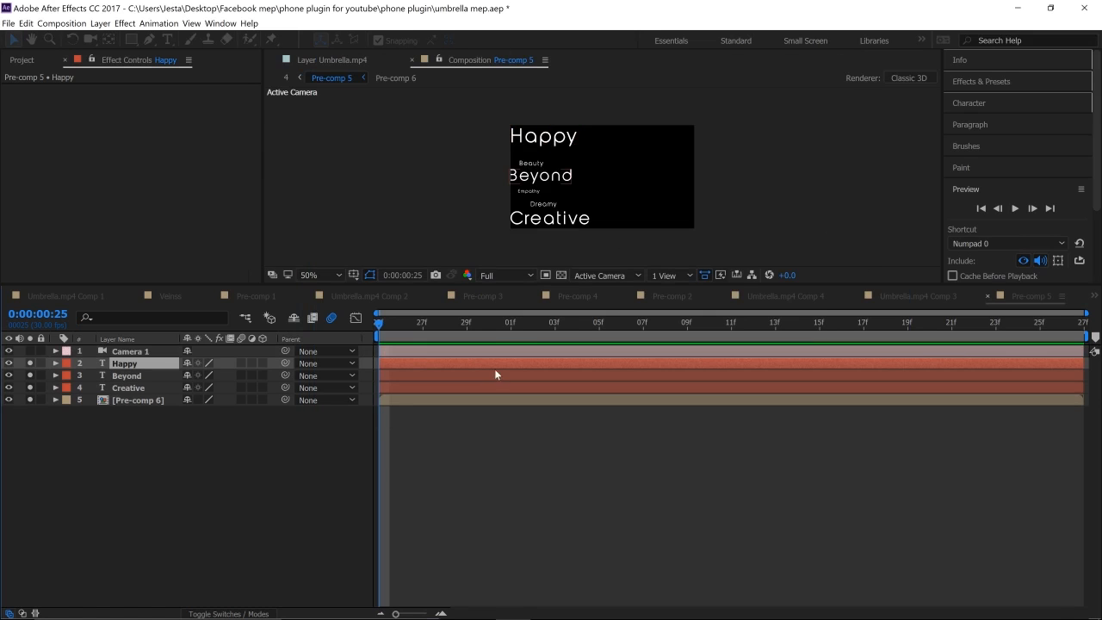
# Add a null object above the camera in the text composition and parent Camera 1 to it.
pyautogui.click(451, 352)
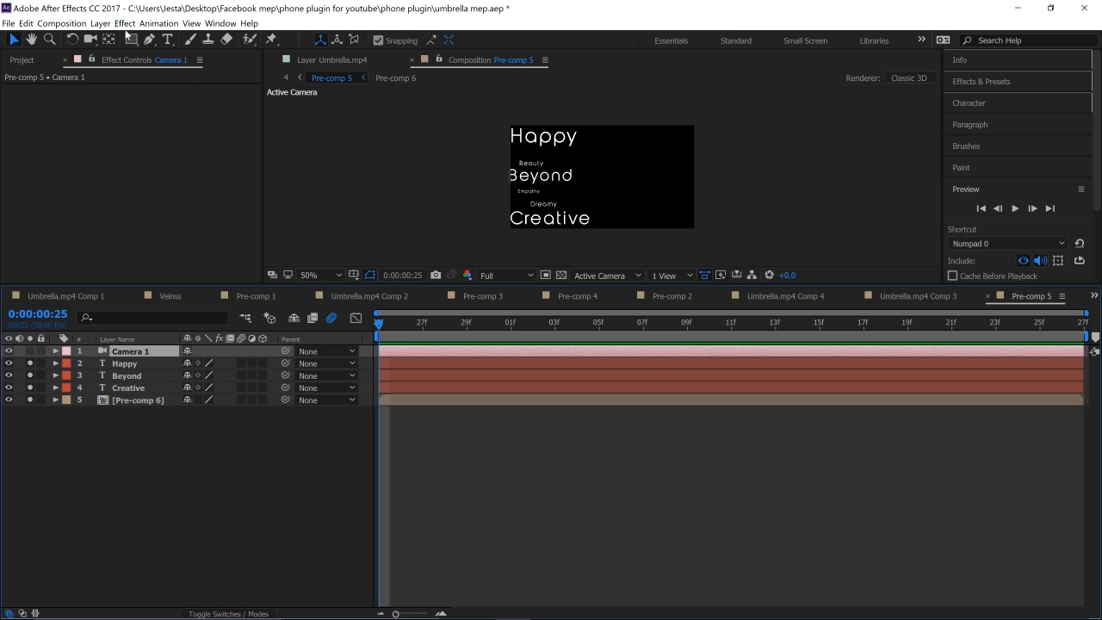
pyautogui.click(100, 23)
pyautogui.moveTo(110, 38)
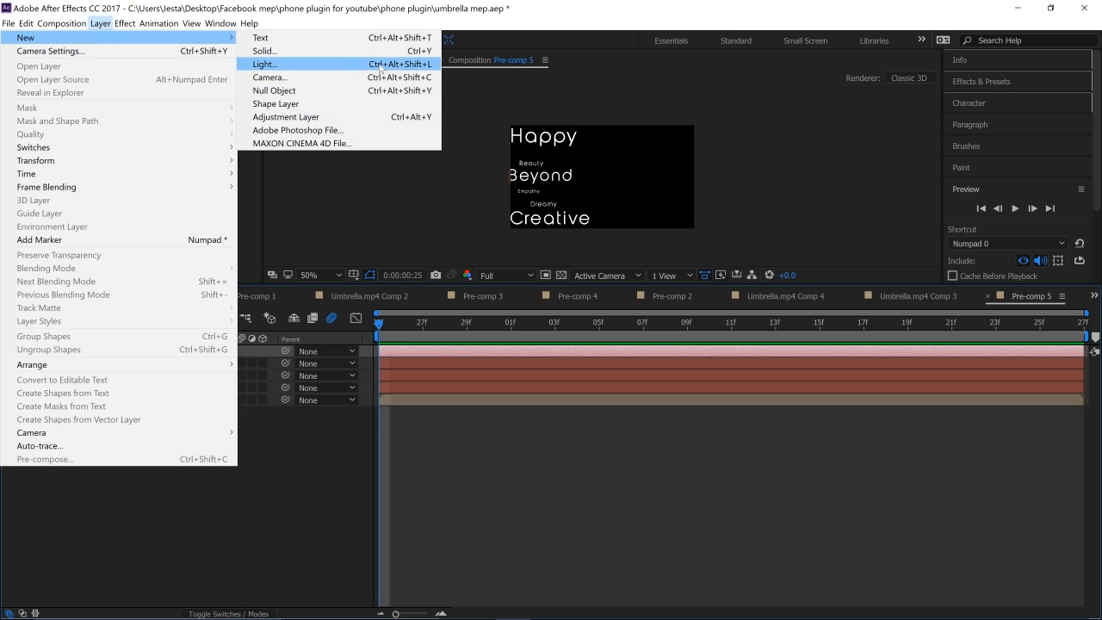
pyautogui.click(361, 90)
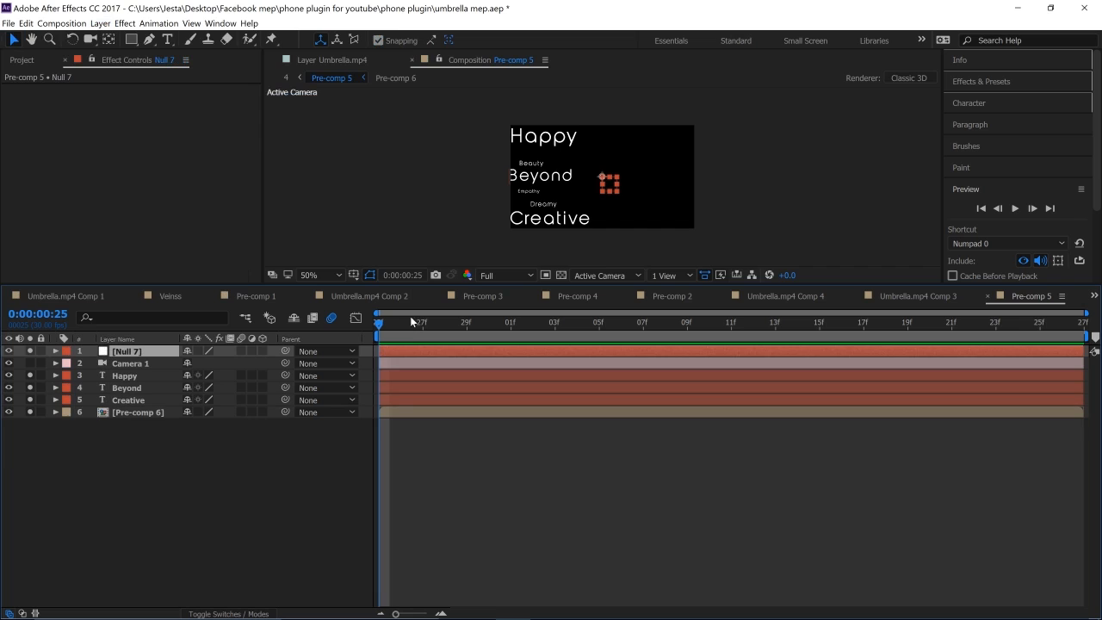
pyautogui.click(170, 362)
pyautogui.moveTo(285, 362); pyautogui.dragTo(142, 352)
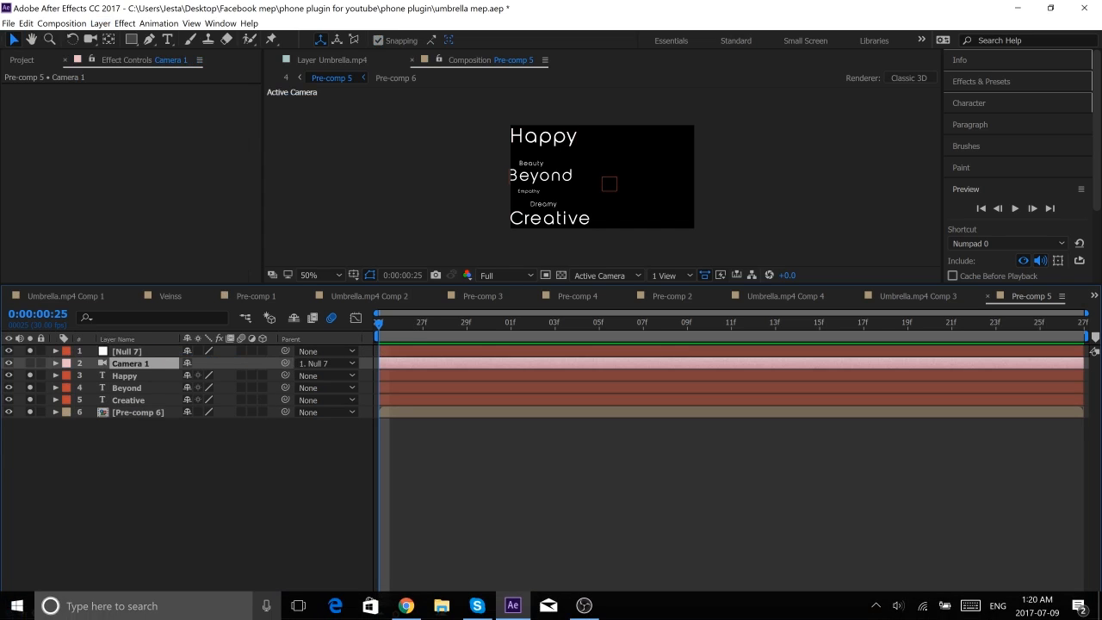
pyautogui.click(242, 614)
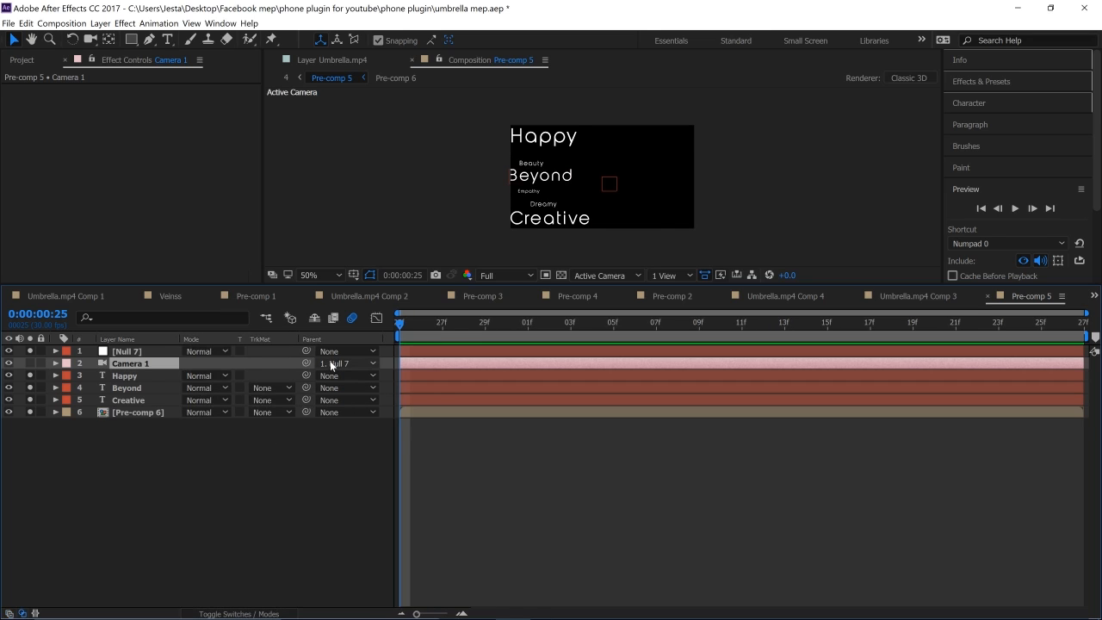
# Keyframe the null's scale at 100% at 0:00:00:25 and again at 0:00:01:26.
pyautogui.click(143, 354)
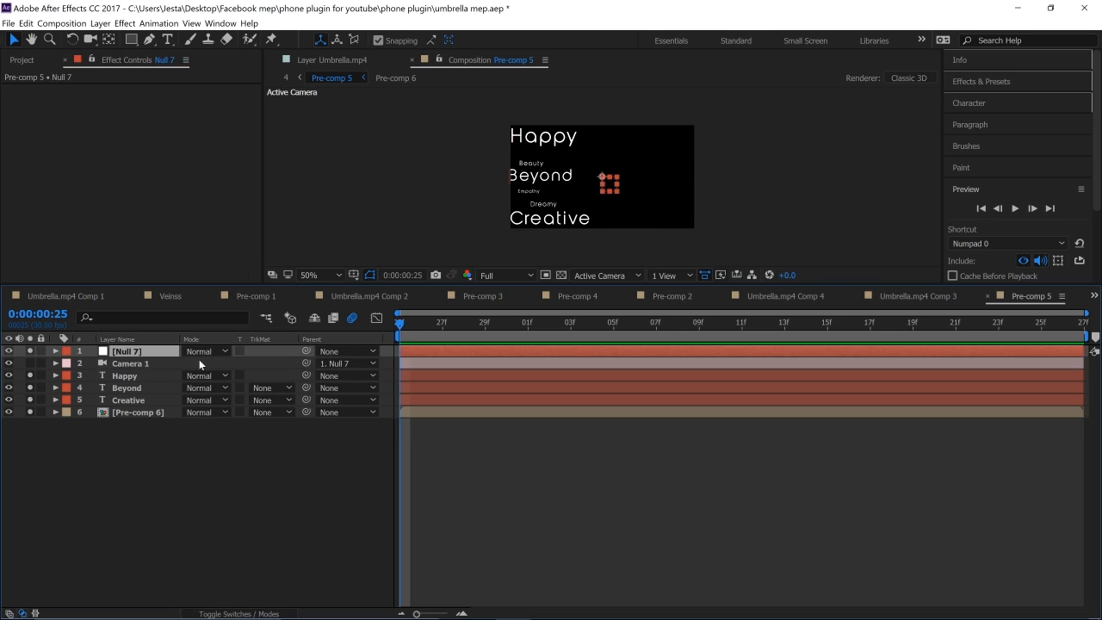
pyautogui.press('s')
pyautogui.click(91, 363)
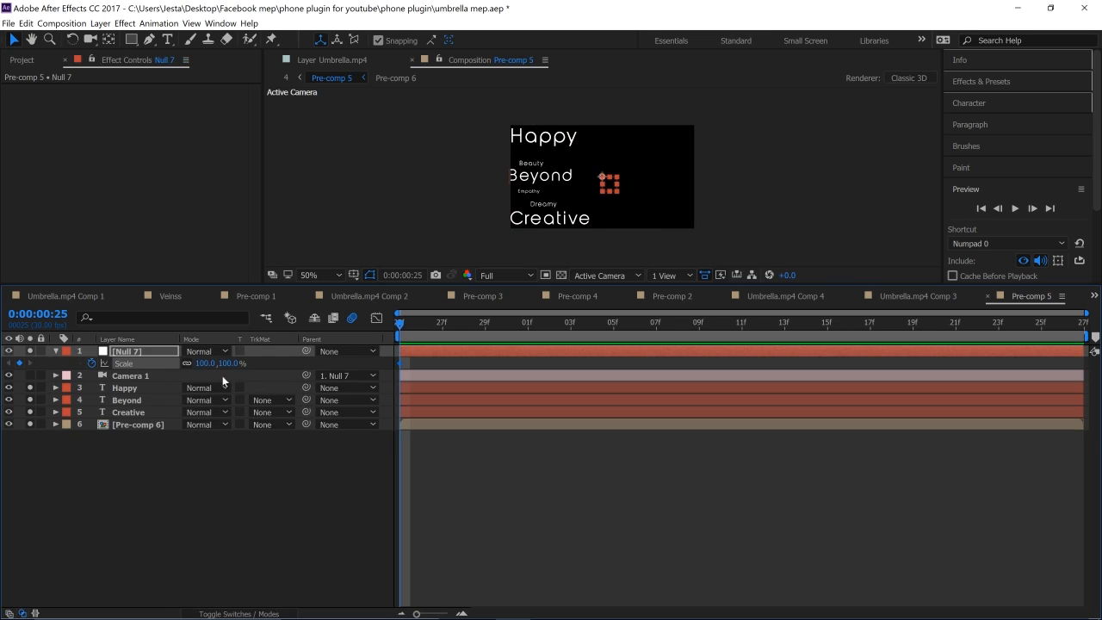
pyautogui.click(570, 324)
pyautogui.click(1062, 323)
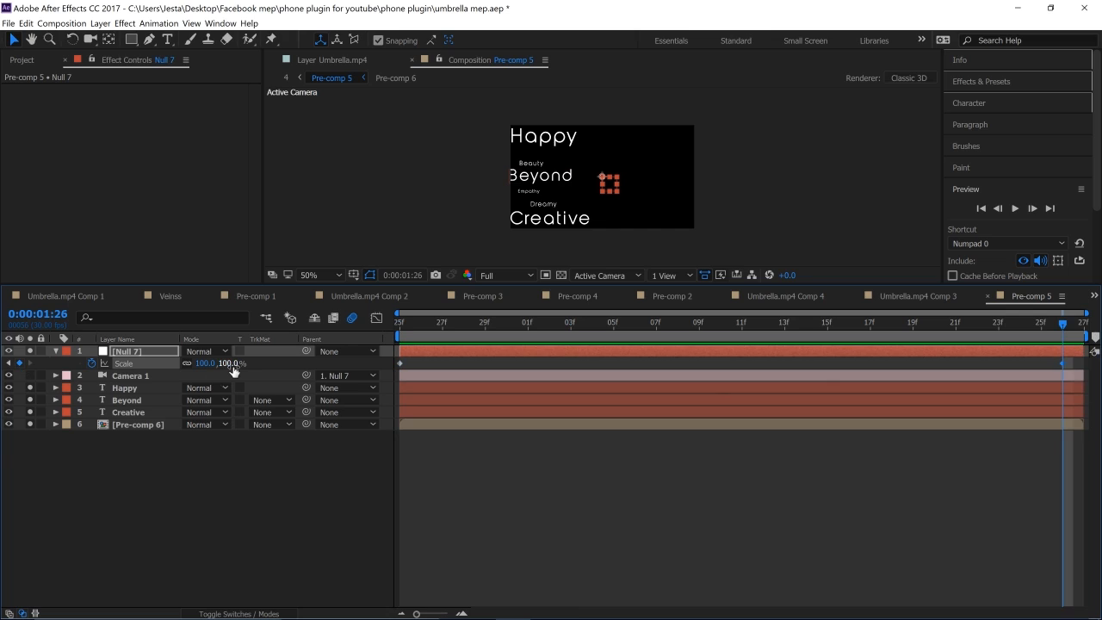
pyautogui.moveTo(233, 370); pyautogui.dragTo(262, 368)
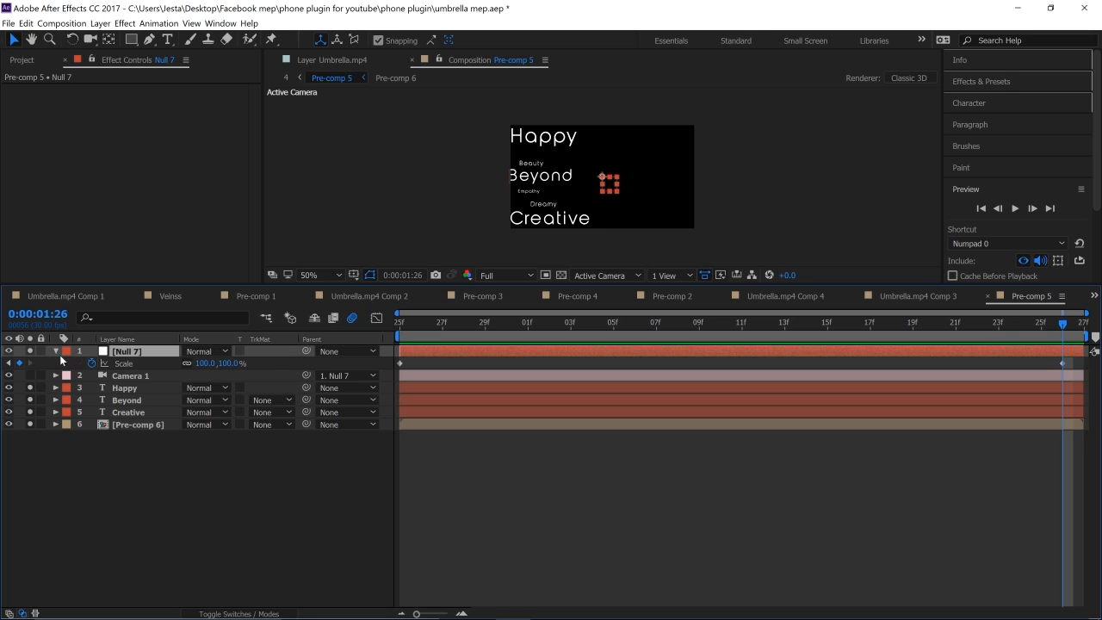
# Make the Happy, Beyond and Creative text layers 3D and return to 0:00:00:25.
pyautogui.click(252, 614)
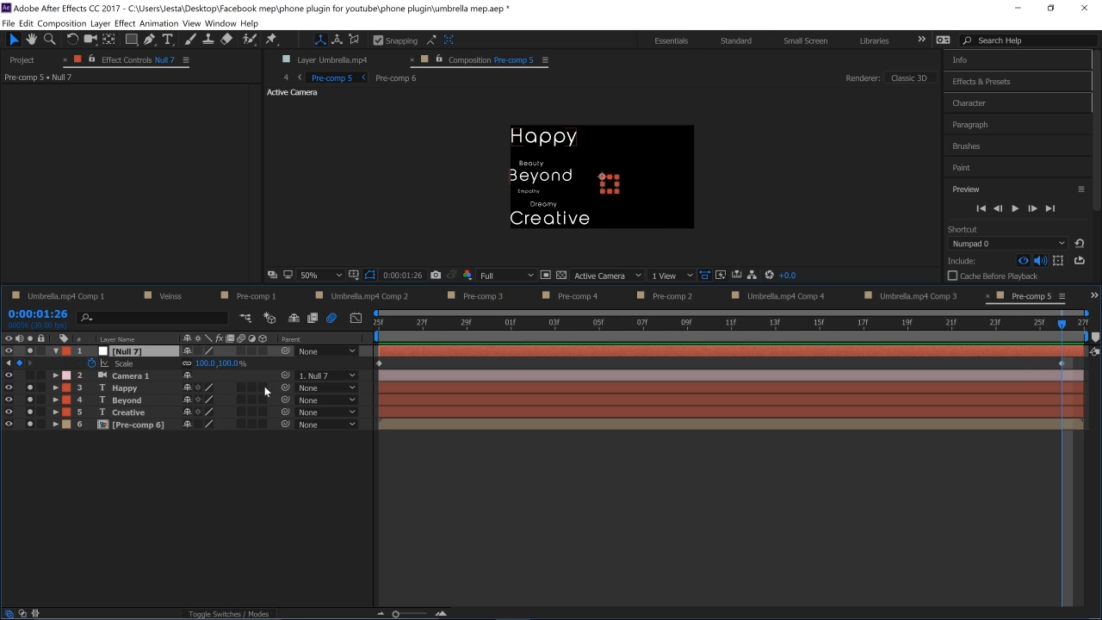
pyautogui.click(263, 411)
pyautogui.click(382, 322)
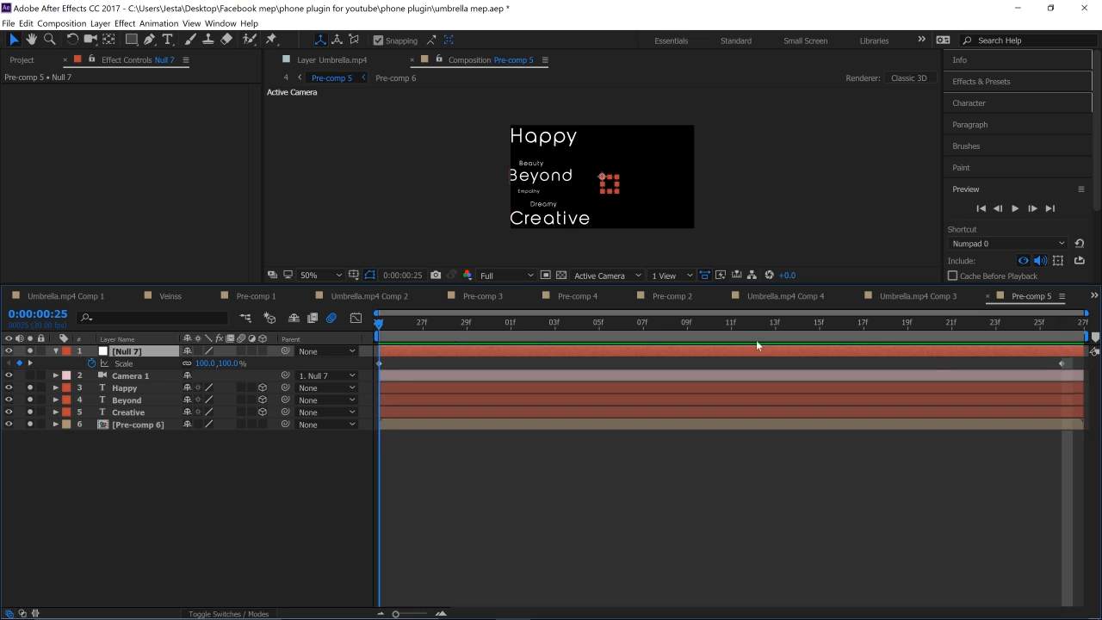
# Set the null's scale to 90% at 0:00:01:26 and preview the zoom animation from 0:00:00:25.
pyautogui.click(1063, 325)
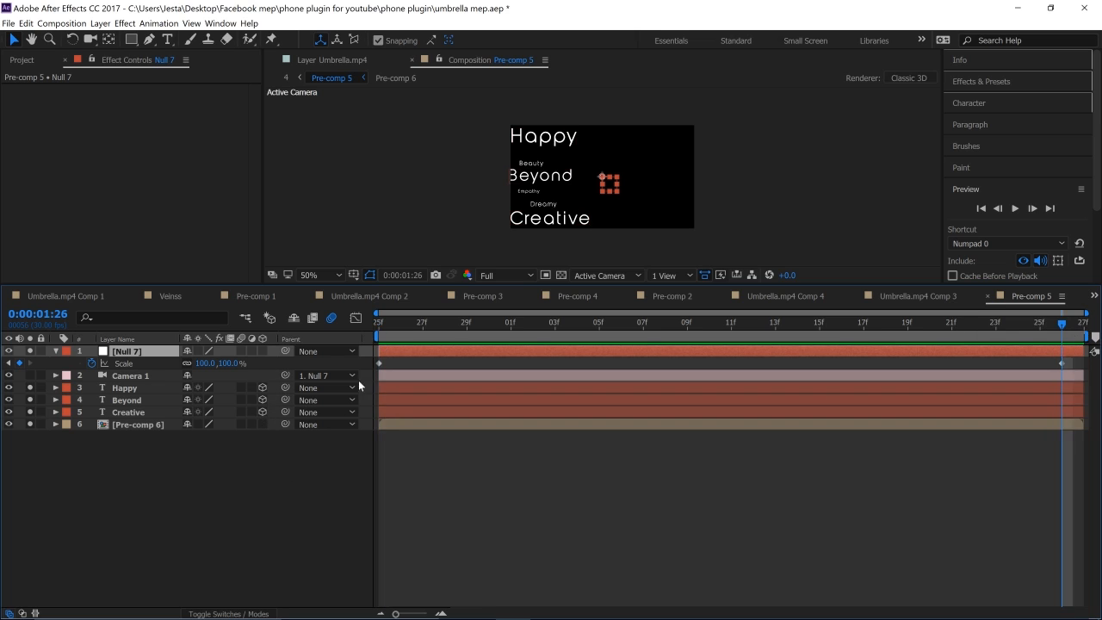
pyautogui.moveTo(229, 364); pyautogui.dragTo(244, 415)
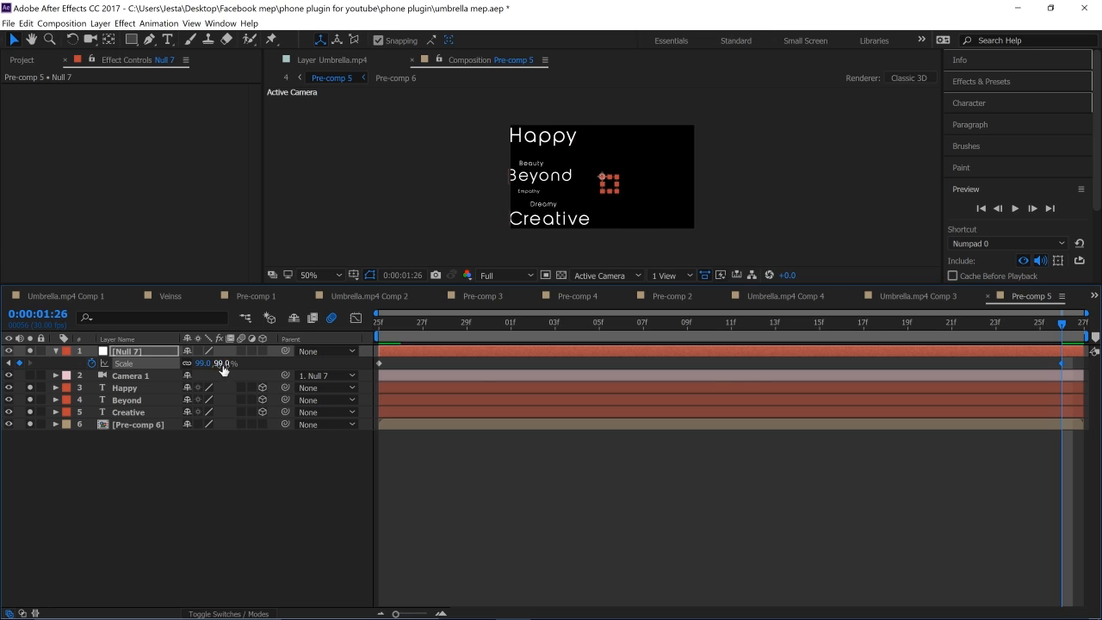
pyautogui.moveTo(226, 370)
pyautogui.mouseDown()
pyautogui.moveTo(209, 373)
pyautogui.moveTo(252, 373)
pyautogui.moveTo(242, 385)
pyautogui.moveTo(261, 391)
pyautogui.moveTo(244, 391)
pyautogui.moveTo(223, 365)
pyautogui.moveTo(226, 375)
pyautogui.mouseUp()
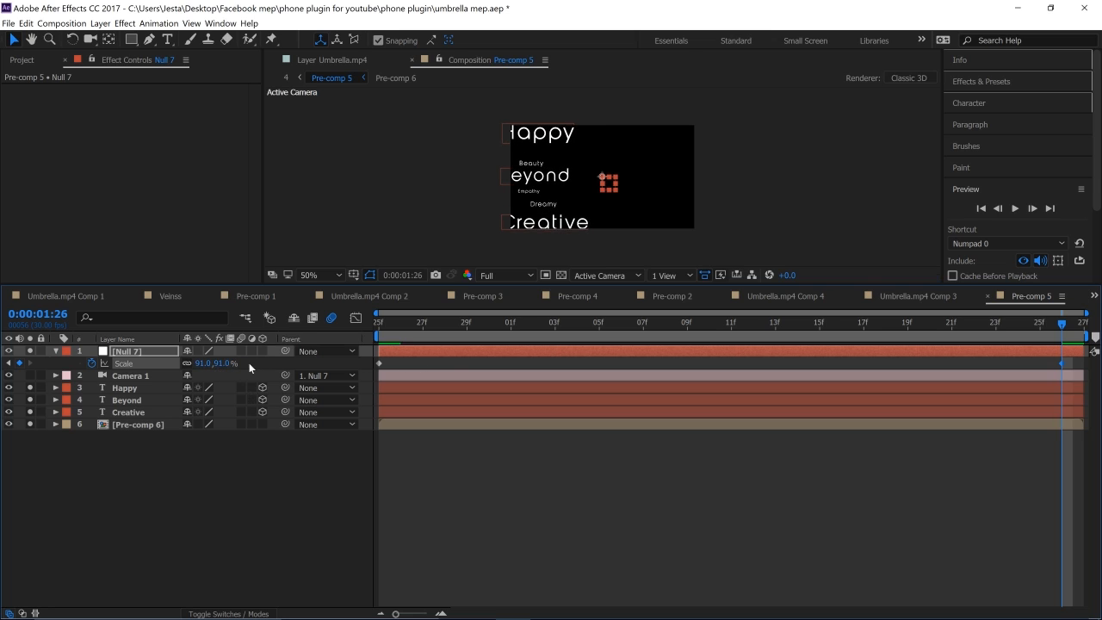
pyautogui.click(220, 364)
pyautogui.write('90')
pyautogui.press('Return')
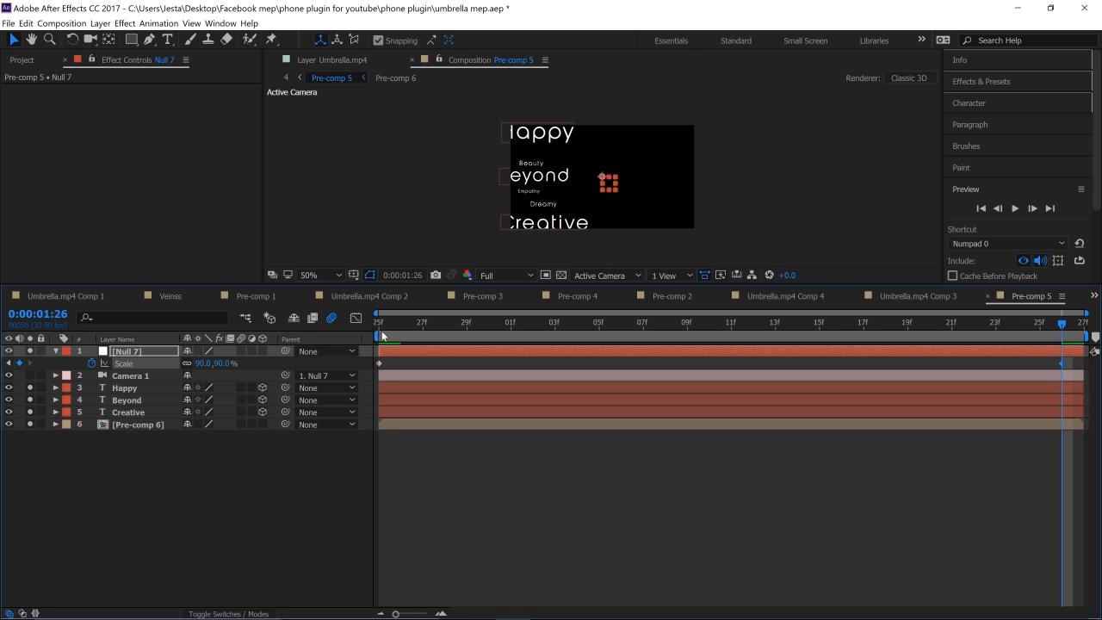
pyautogui.click(383, 332)
pyautogui.click(1015, 209)
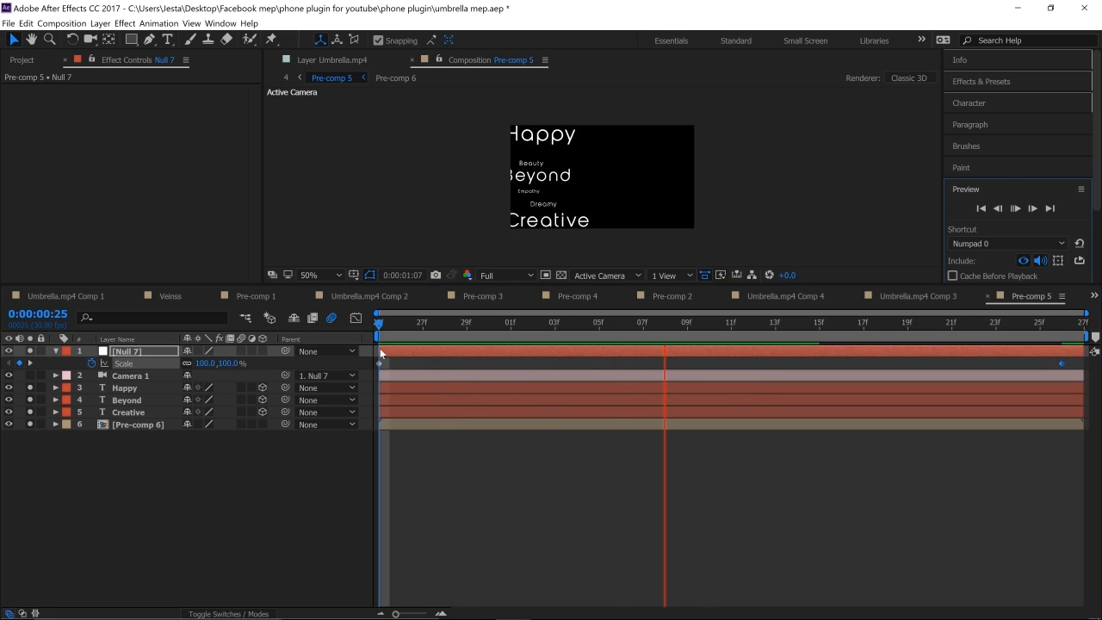
pyautogui.press('space')
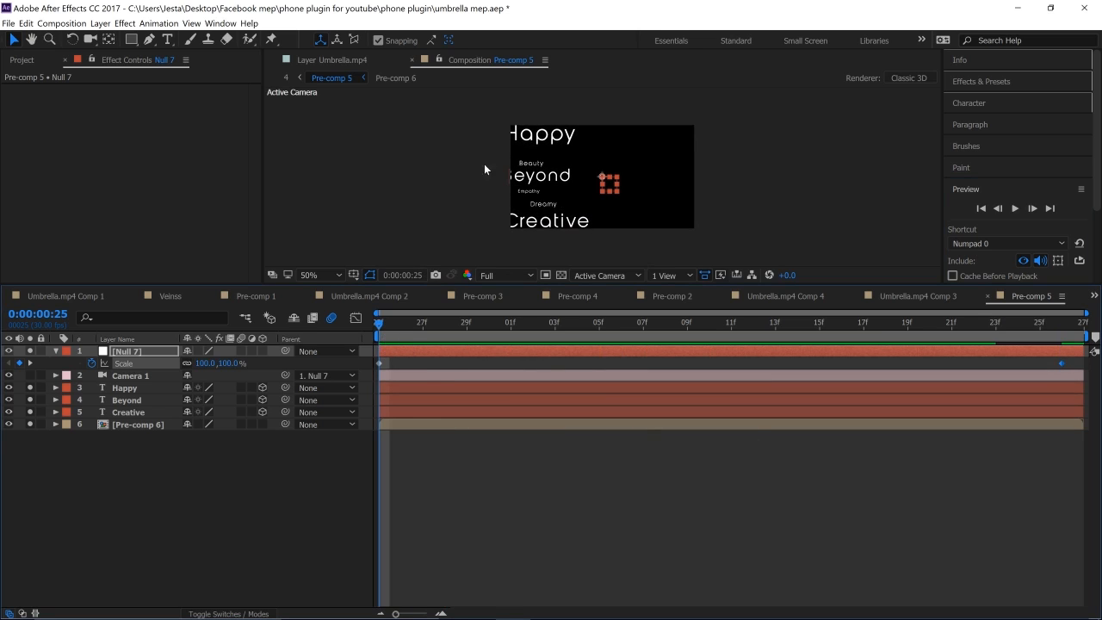
pyautogui.press('space')
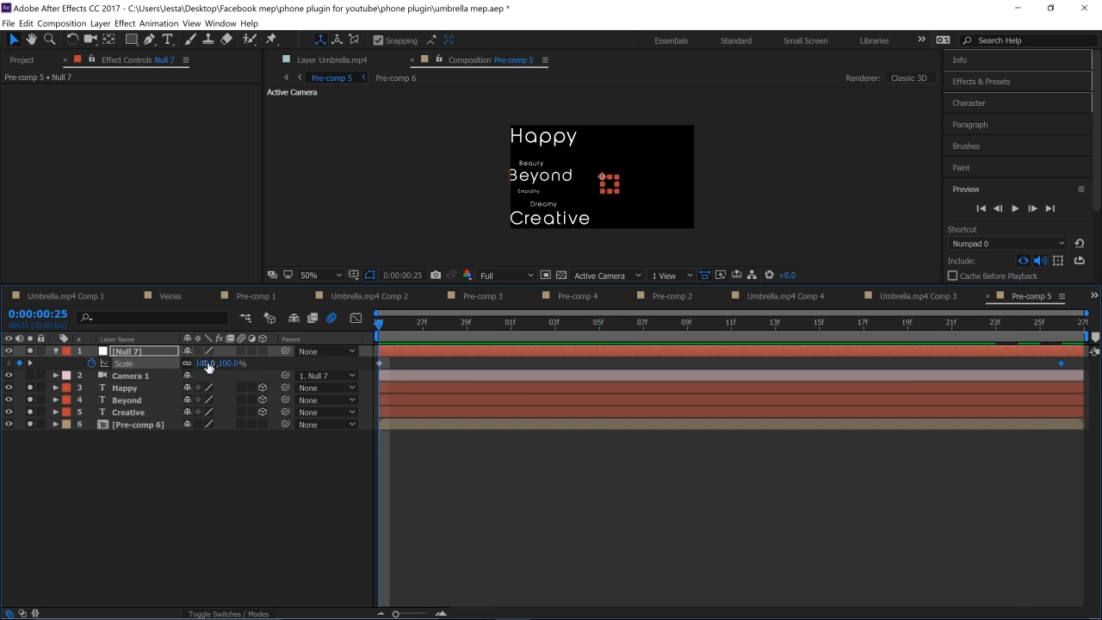
# Try reducing Camera 1's zoom to 770.3 pixels, and undo the change.
pyautogui.click(159, 350)
pyautogui.click(152, 389)
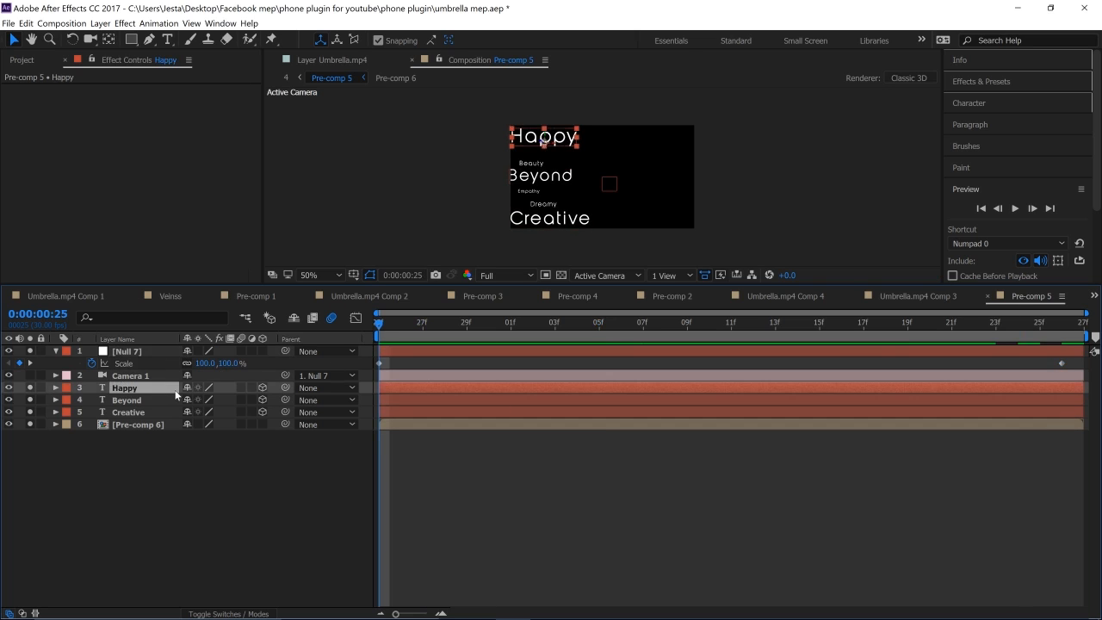
pyautogui.click(163, 377)
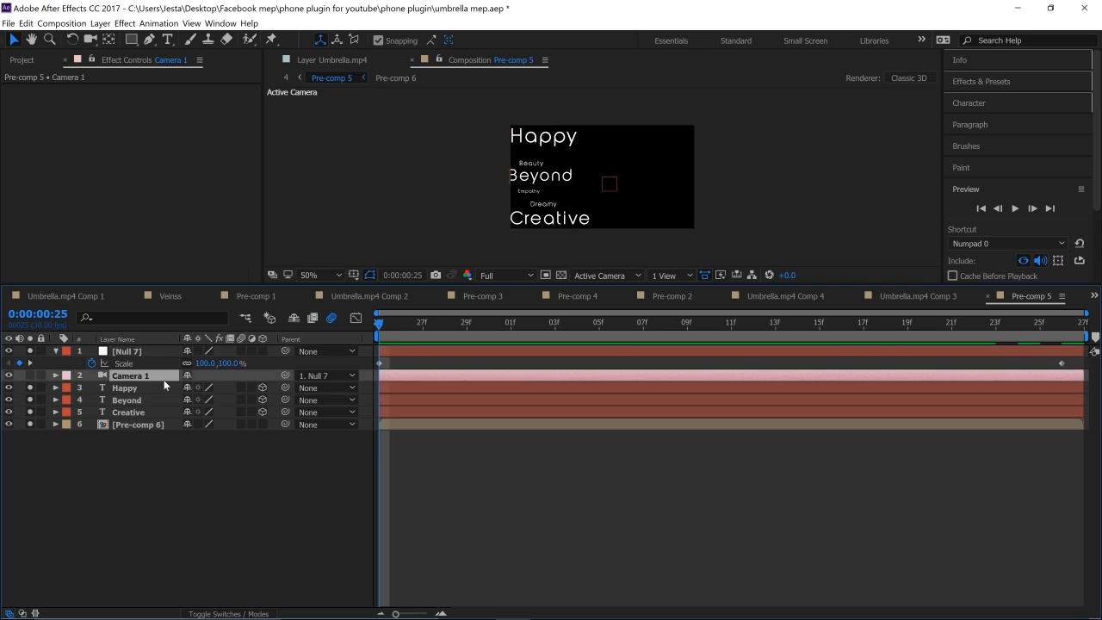
pyautogui.press('a')
pyautogui.press('a')
pyautogui.moveTo(201, 402); pyautogui.dragTo(161, 413)
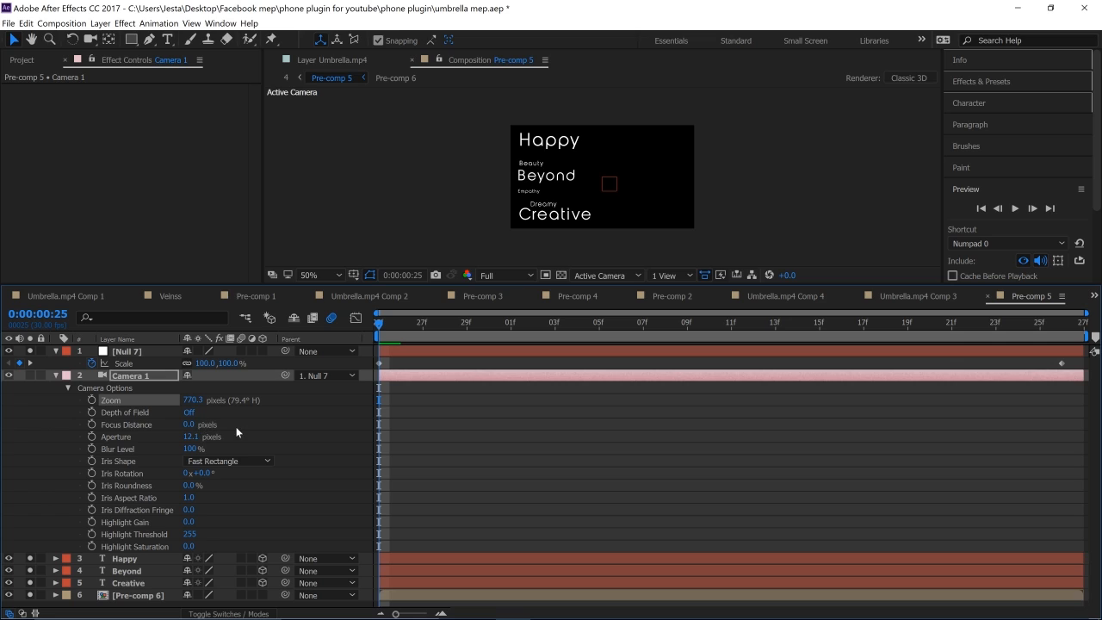
pyautogui.hotkey('ctrl', 'z')
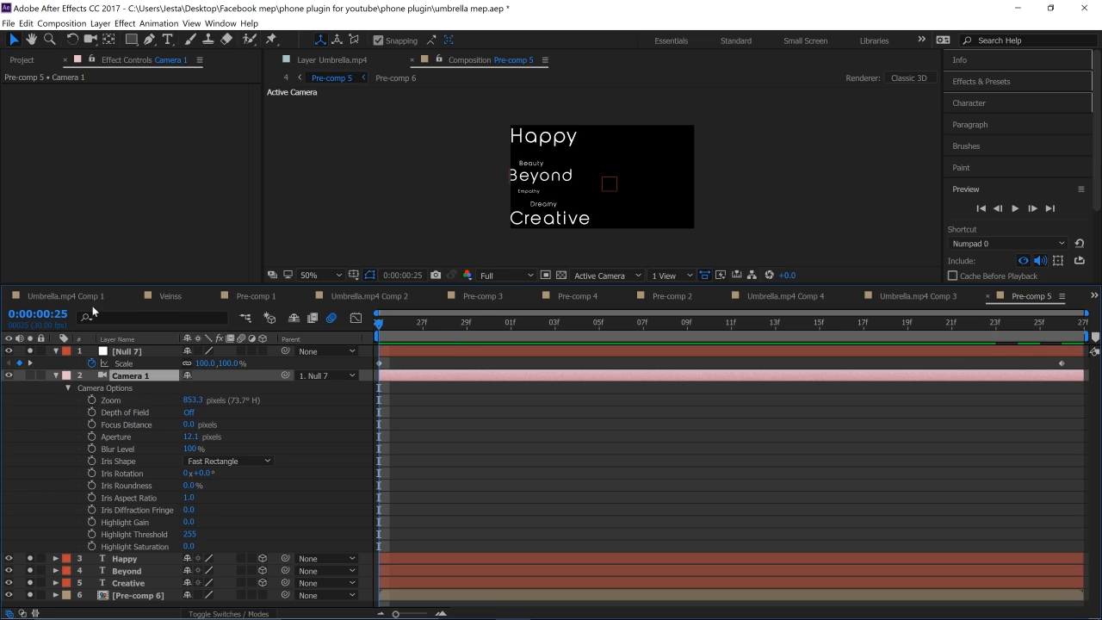
# Open main composition 4, preview the animated text behind the character, and return to 0:00:00:25.
pyautogui.click(1093, 295)
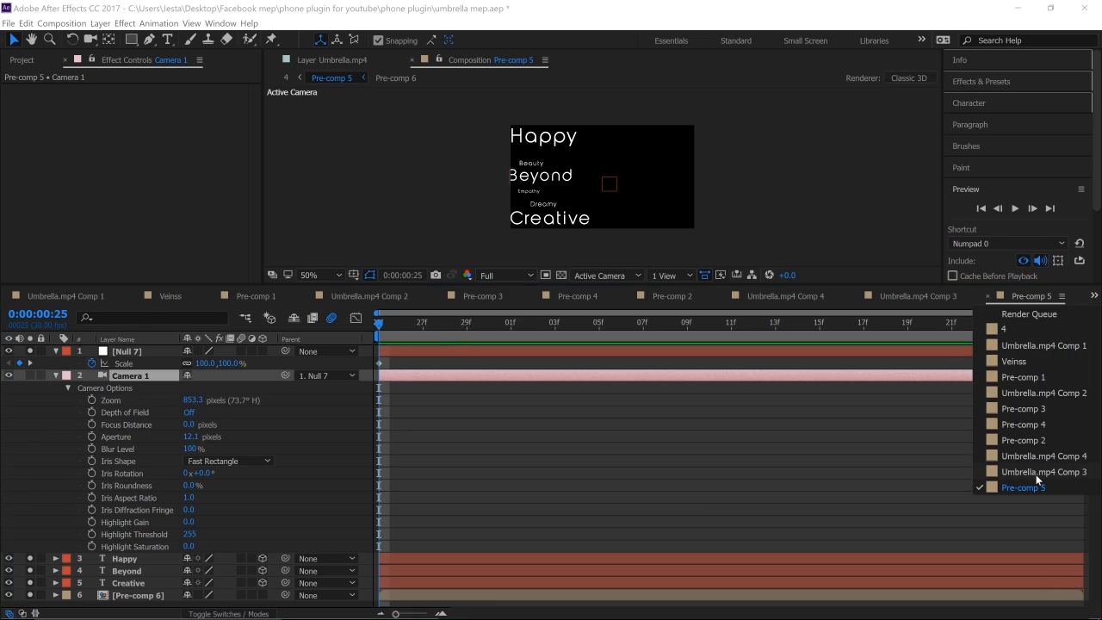
pyautogui.click(1014, 330)
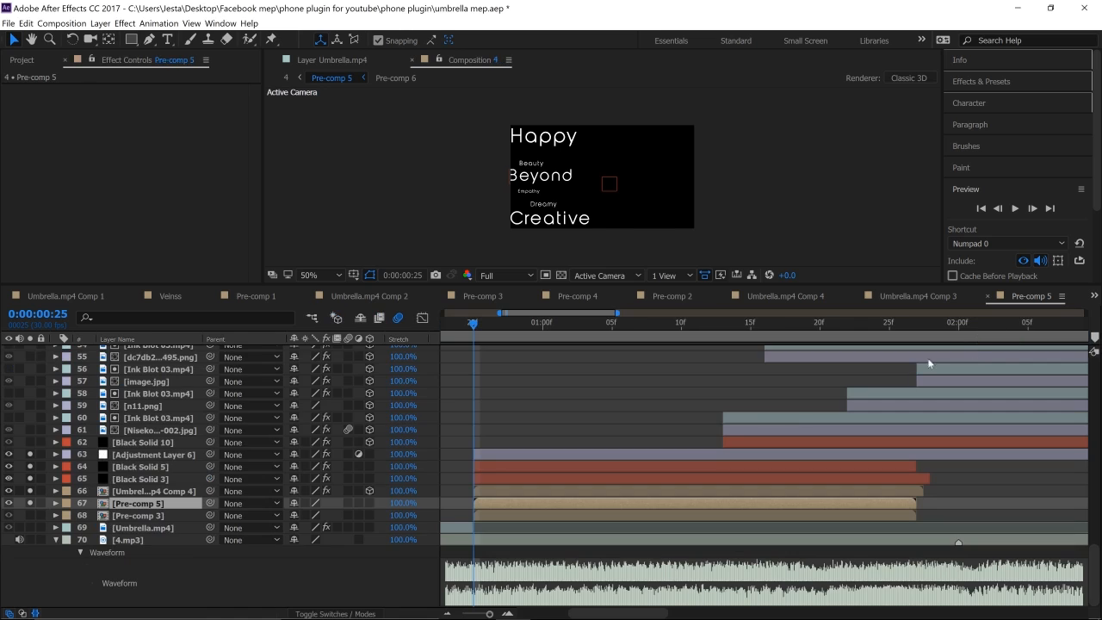
pyautogui.click(1013, 209)
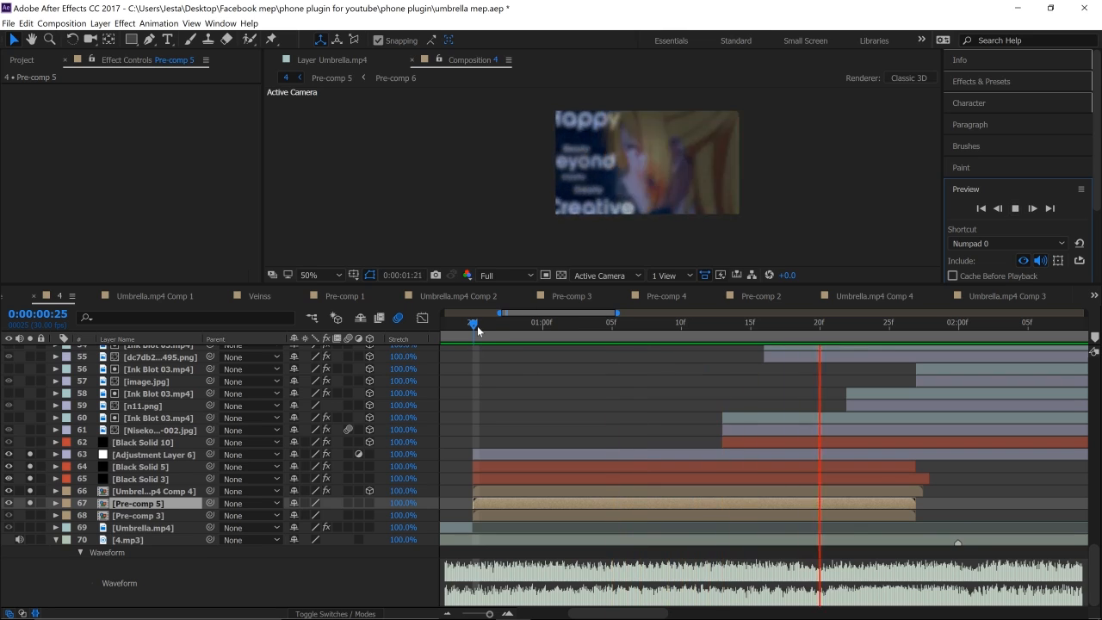
pyautogui.press('space')
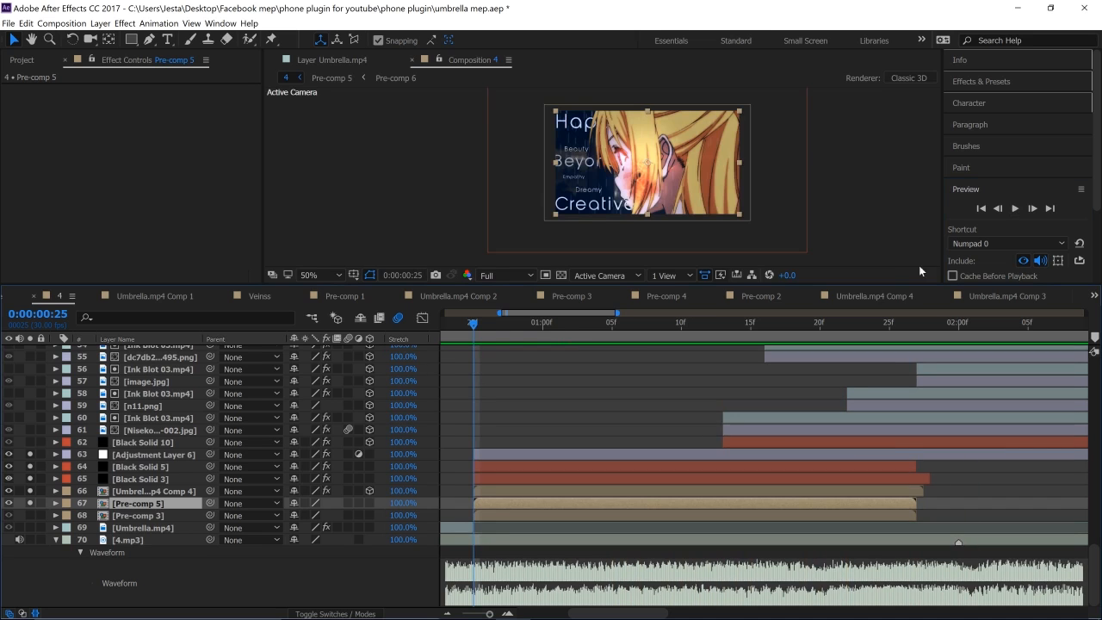
pyautogui.click(1015, 209)
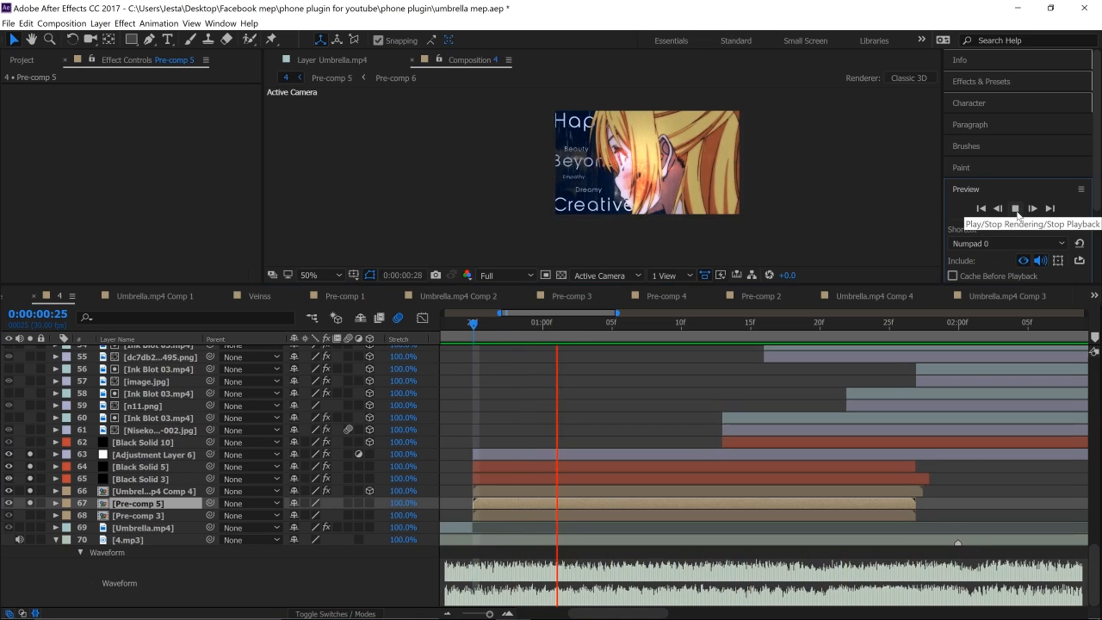
pyautogui.click(484, 324)
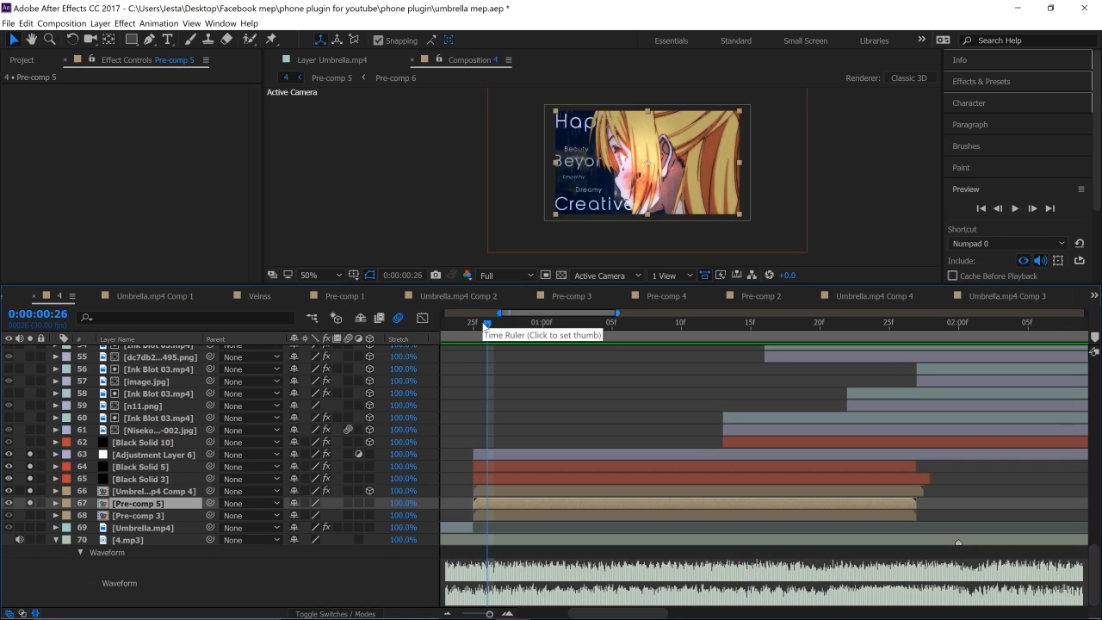
pyautogui.moveTo(477, 324); pyautogui.dragTo(471, 333)
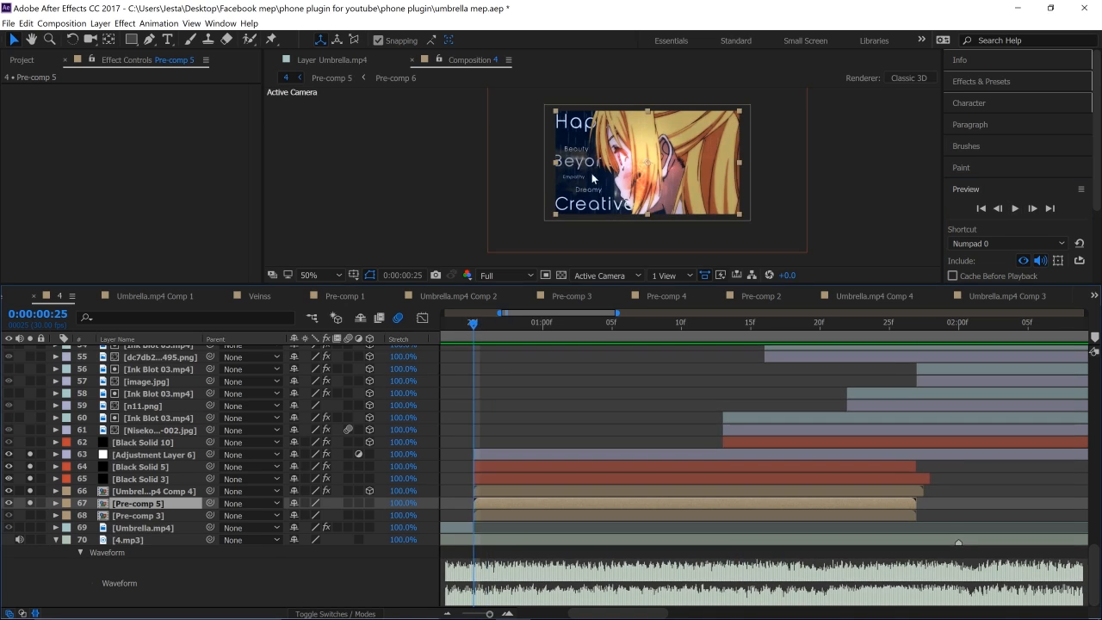
# Reopen Pre-comp 5, collapse its null and camera properties, and open the nested Pre-comp 6 with the three small words.
pyautogui.rightClick(555, 506)
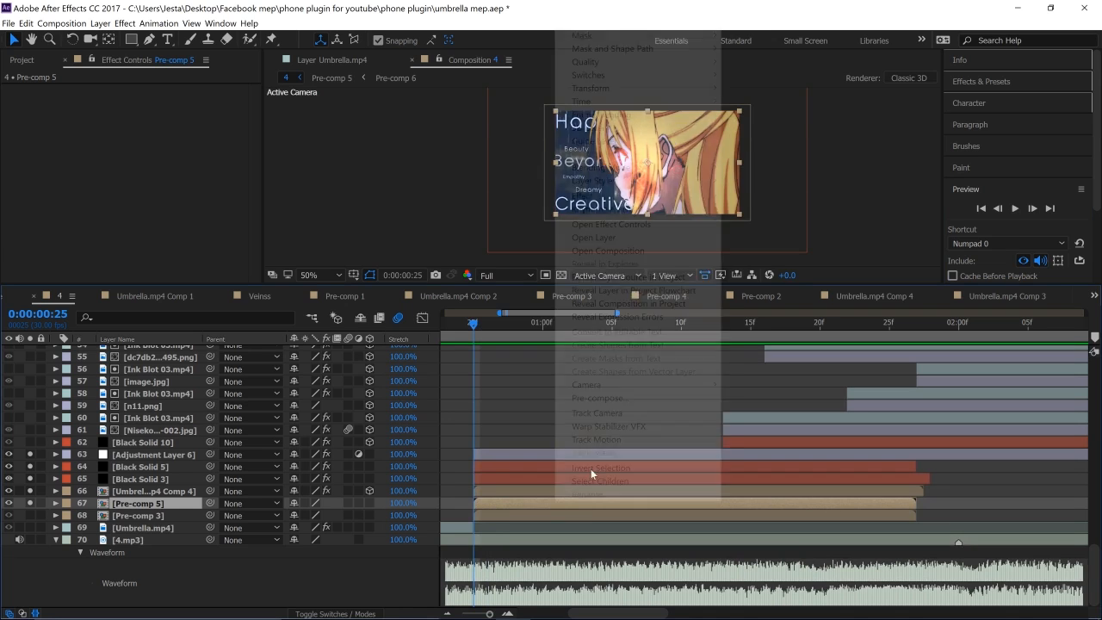
pyautogui.click(641, 251)
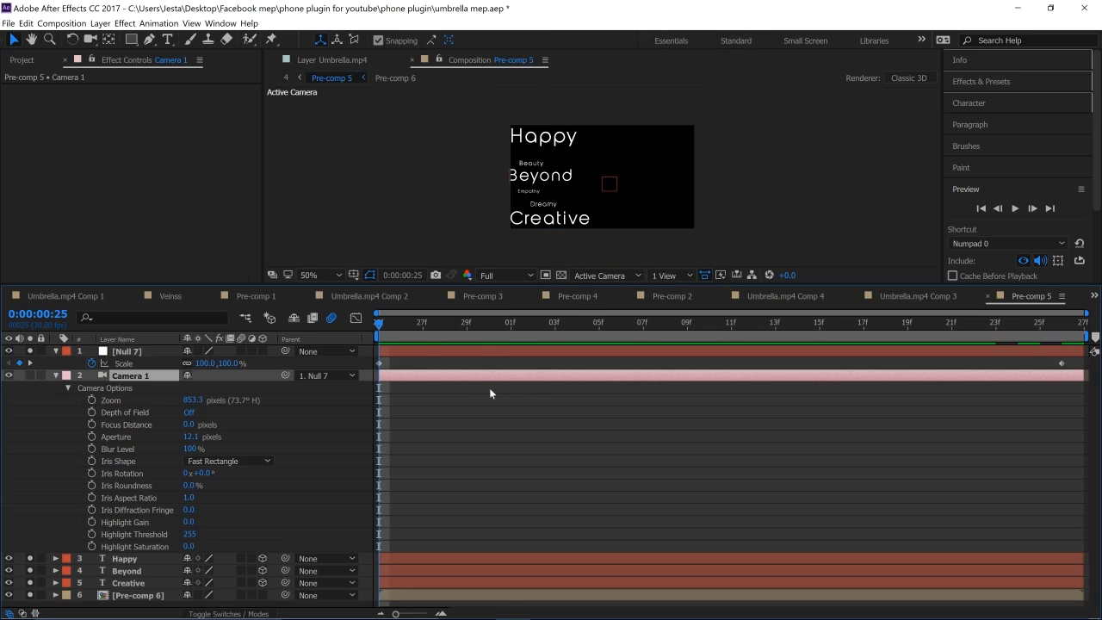
pyautogui.click(55, 352)
pyautogui.click(56, 362)
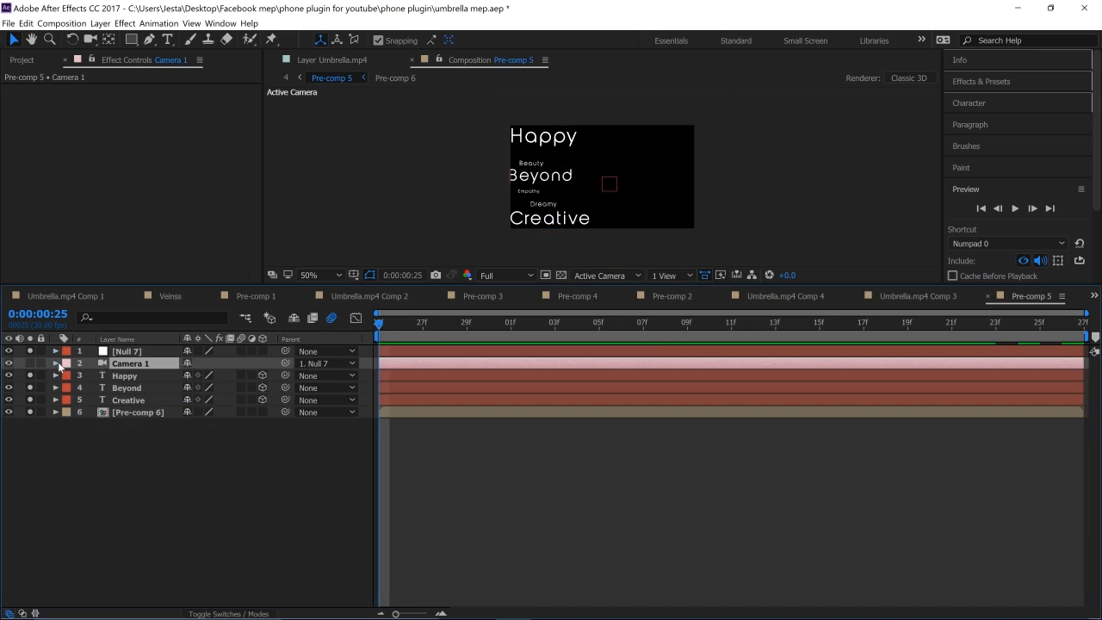
pyautogui.click(126, 419)
pyautogui.rightClick(135, 419)
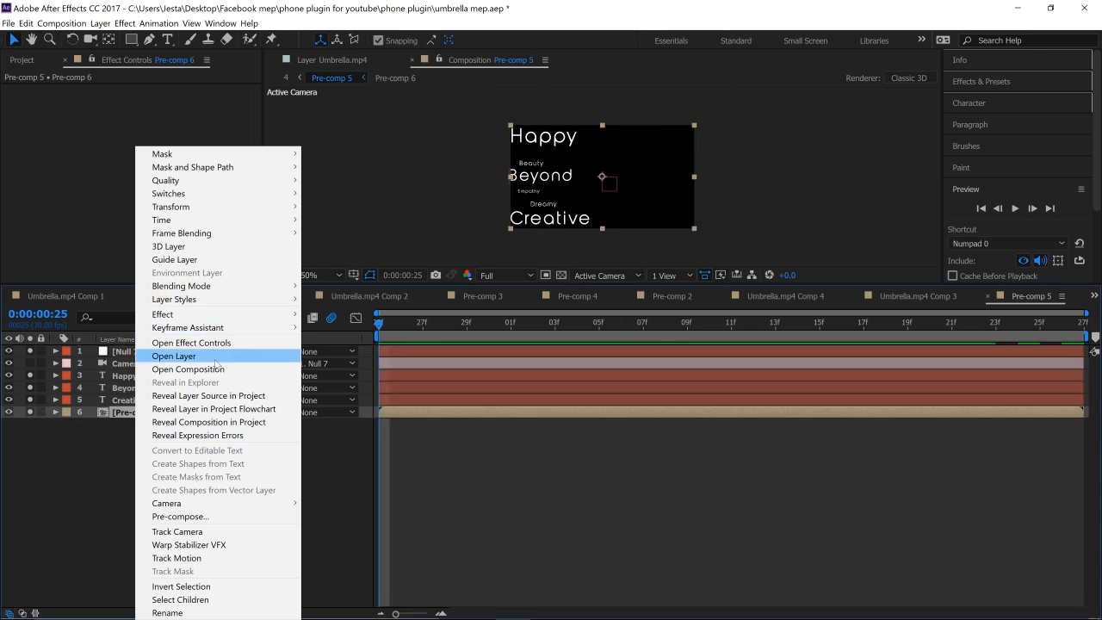
pyautogui.click(198, 369)
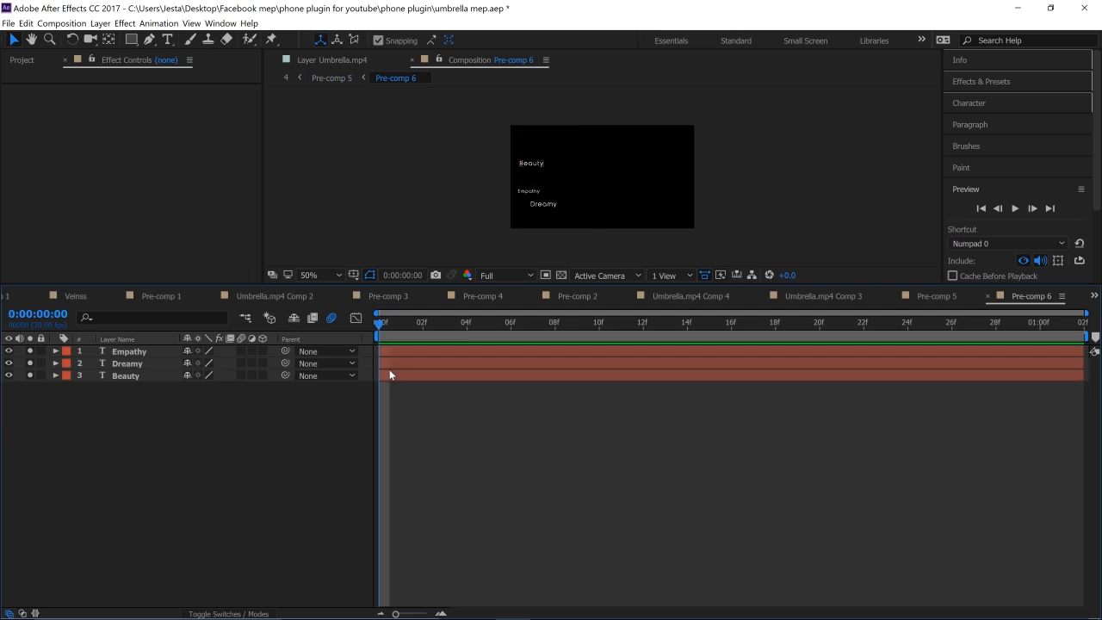
pyautogui.click(385, 349)
pyautogui.click(426, 392)
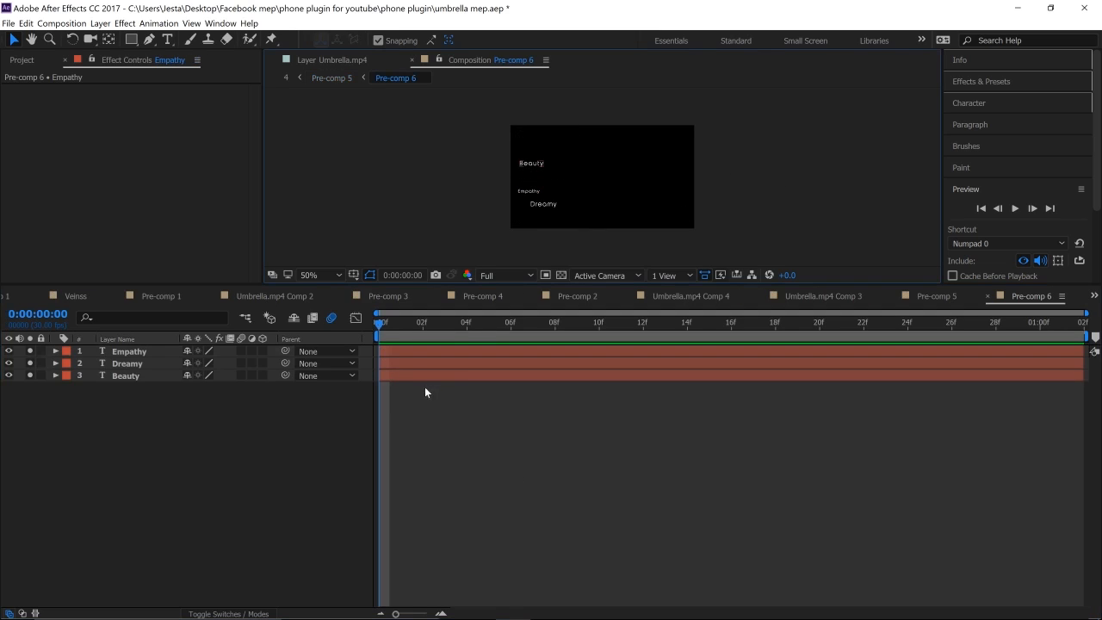
# Add a camera with the default settings and a null object to Pre-comp 6 with the three small words.
pyautogui.click(396, 351)
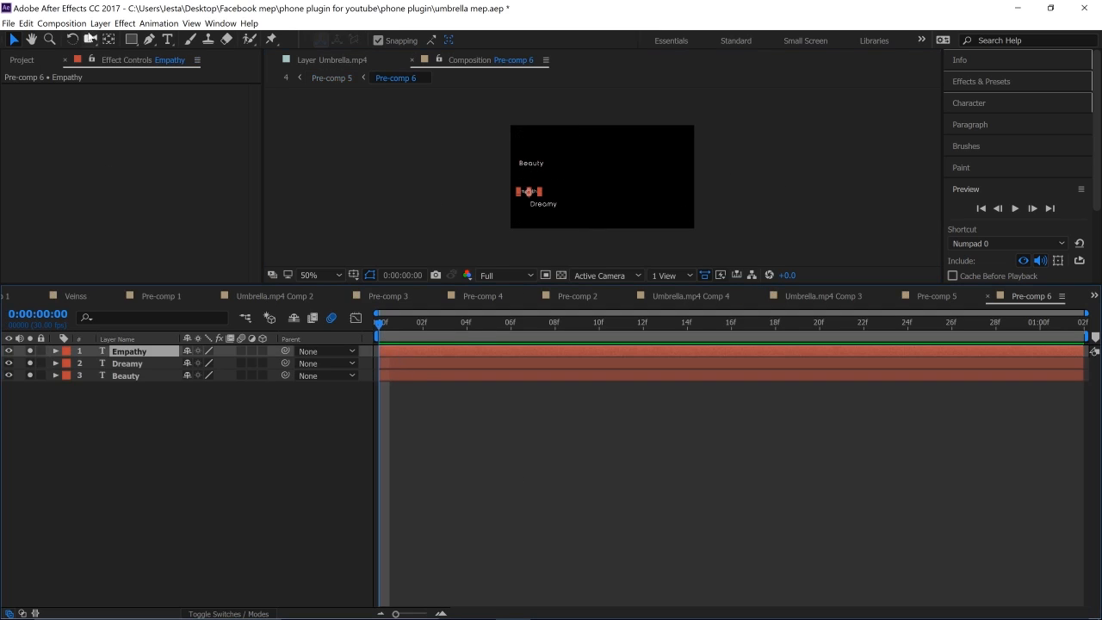
pyautogui.click(100, 25)
pyautogui.moveTo(129, 38)
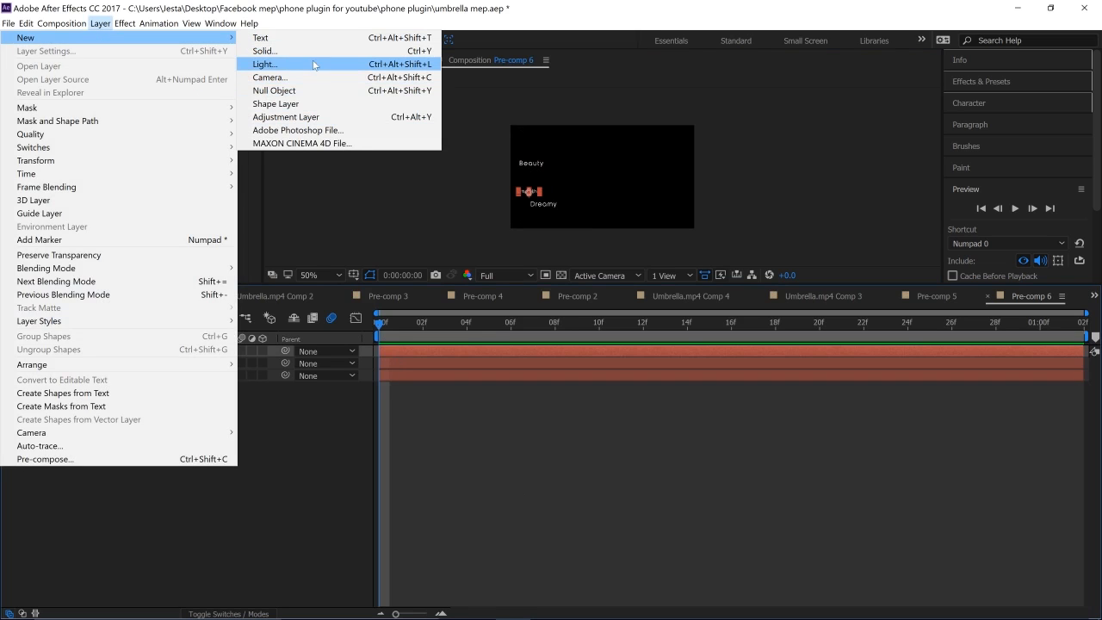
pyautogui.click(284, 77)
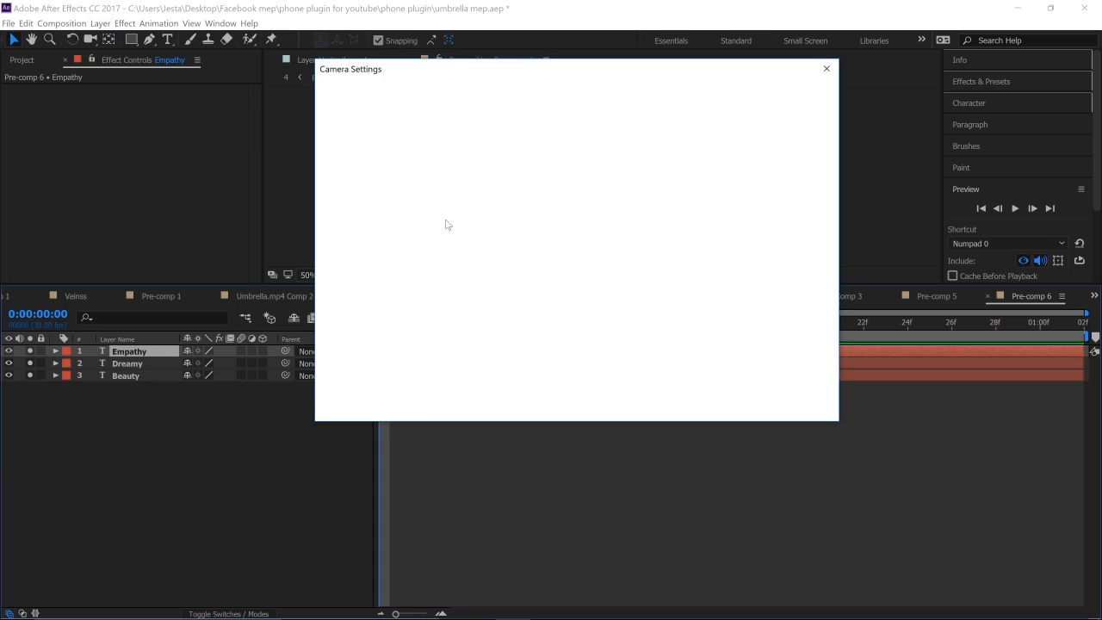
pyautogui.click(723, 402)
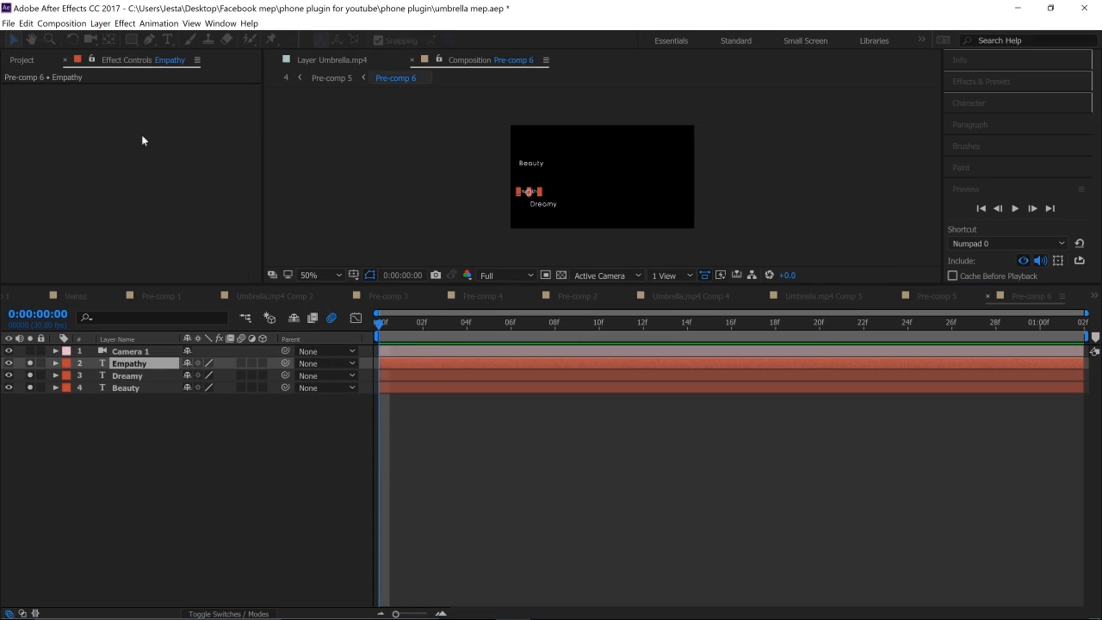
pyautogui.click(100, 23)
pyautogui.moveTo(52, 38)
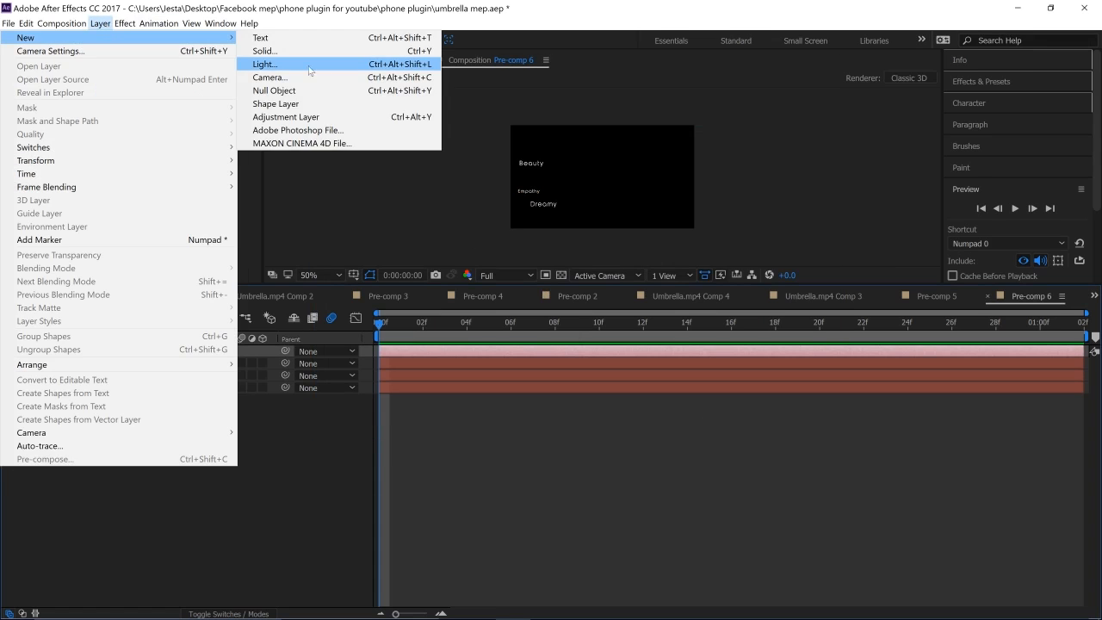
pyautogui.click(329, 92)
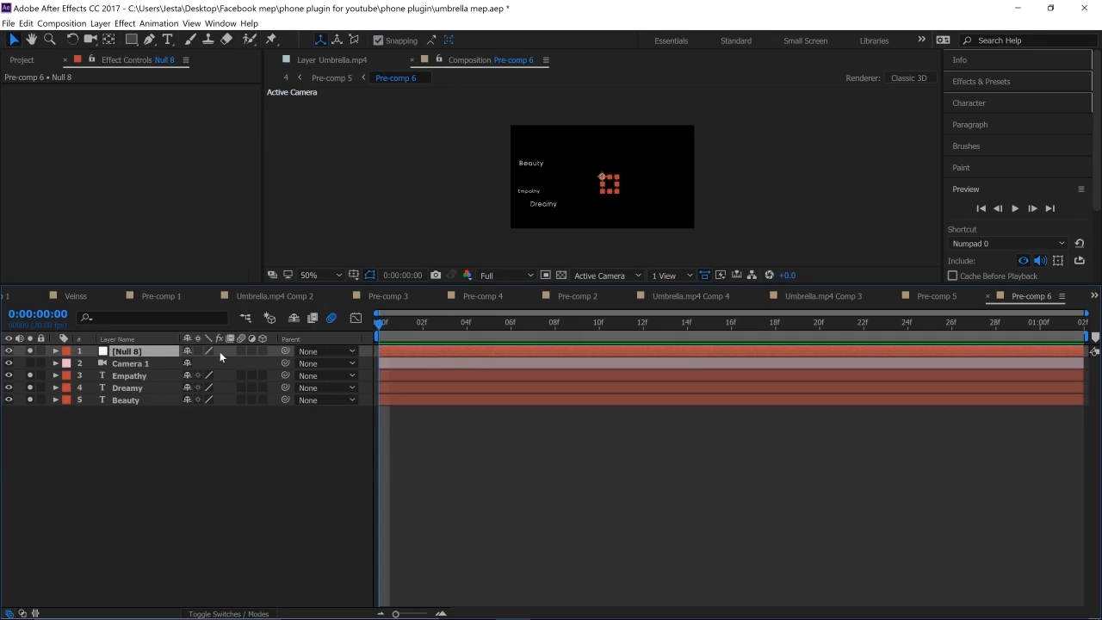
# Parent Camera 1 to the new null and make the Empathy, Dreamy and Beauty text layers 3D.
pyautogui.moveTo(285, 362); pyautogui.dragTo(144, 352)
pyautogui.click(260, 400)
pyautogui.click(260, 388)
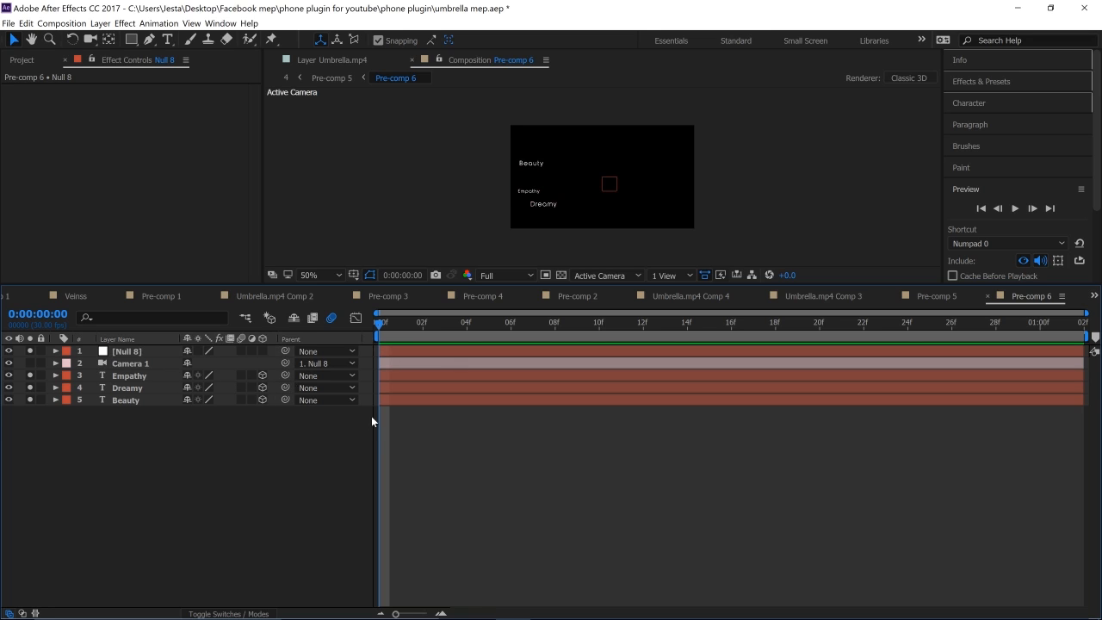
# Keyframe the null's scale at 100% at 0:00:00:00 and at 94% at 0:00:01:01.
pyautogui.click(168, 351)
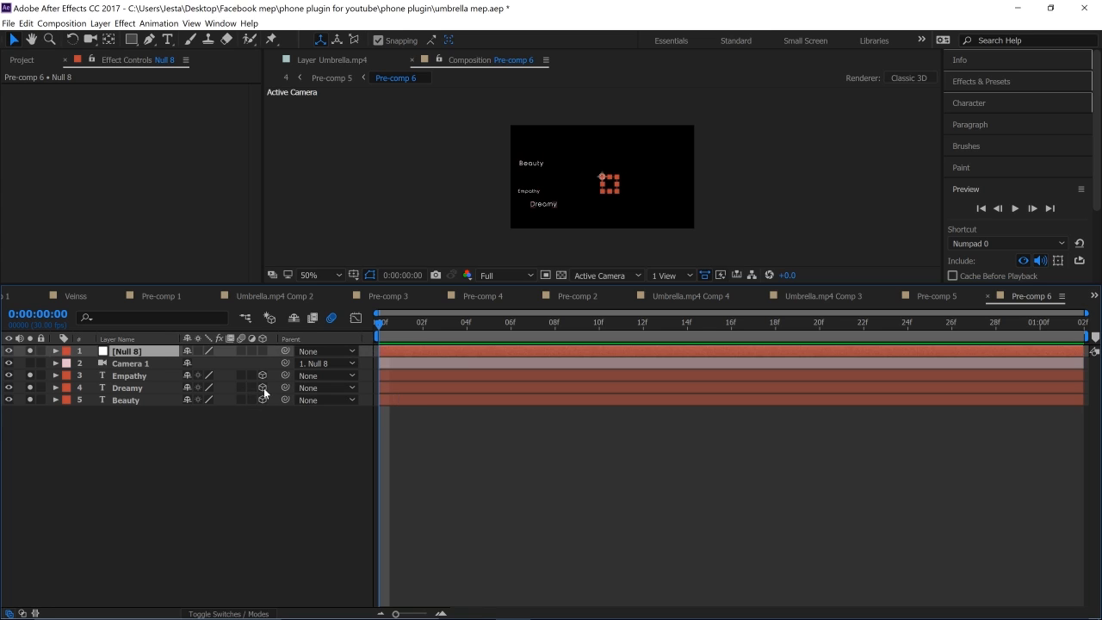
pyautogui.press('s')
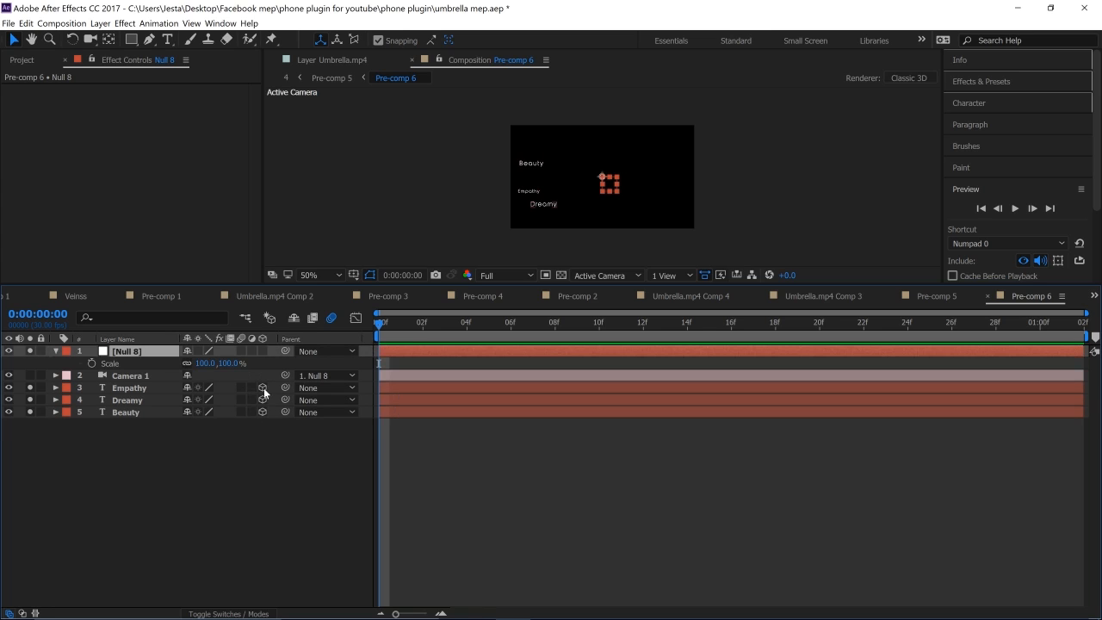
pyautogui.click(92, 363)
pyautogui.moveTo(378, 327); pyautogui.dragTo(1063, 327)
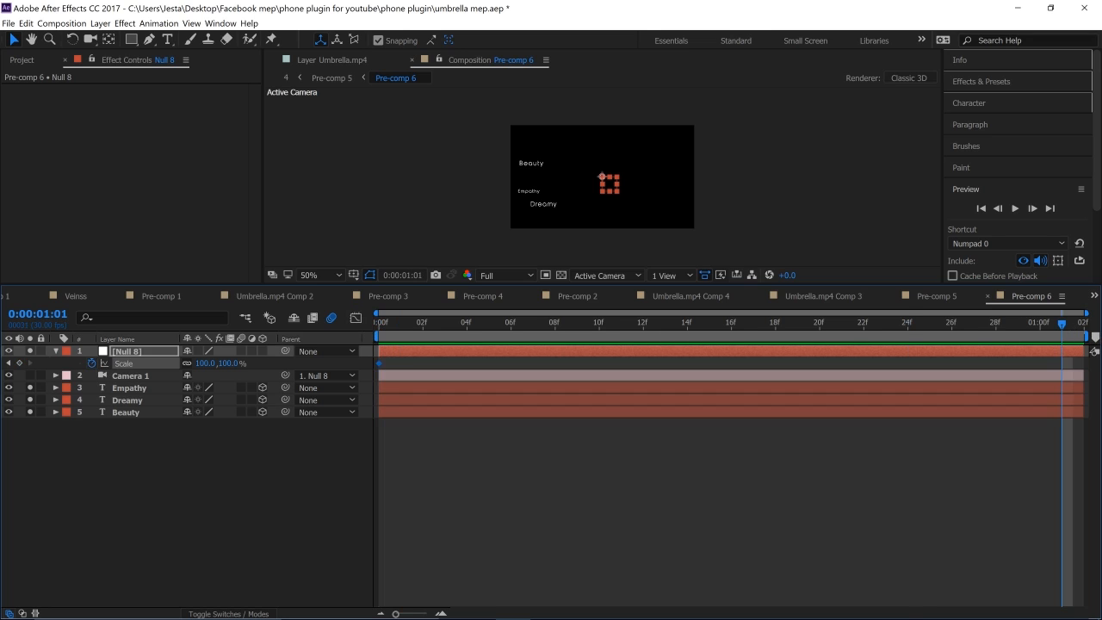
pyautogui.click(236, 365)
pyautogui.write('9')
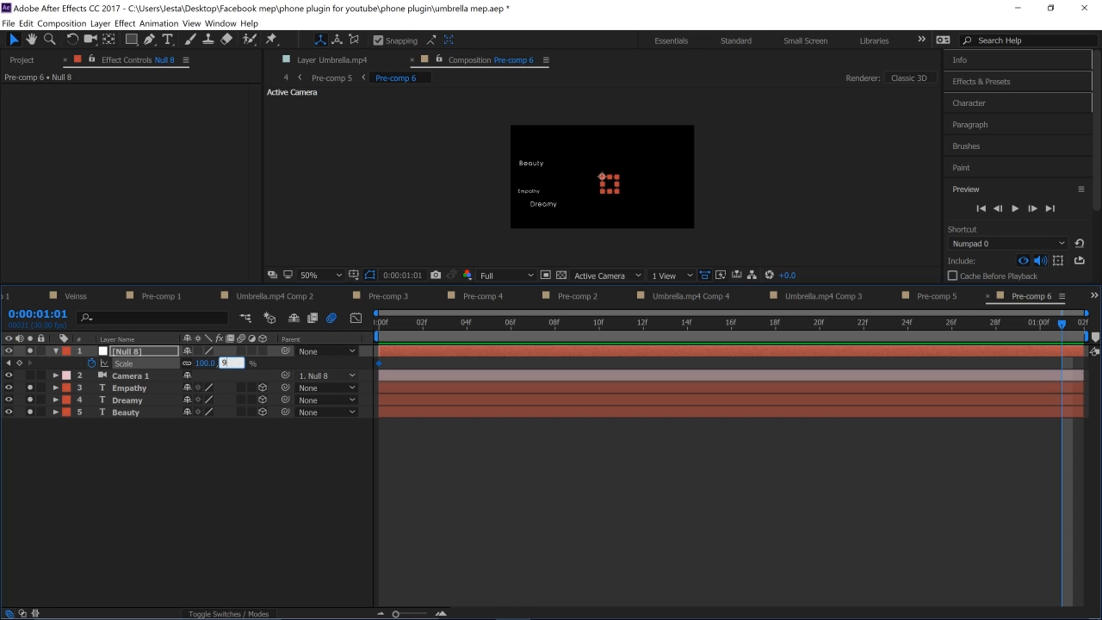
pyautogui.write('4')
pyautogui.press('Return')
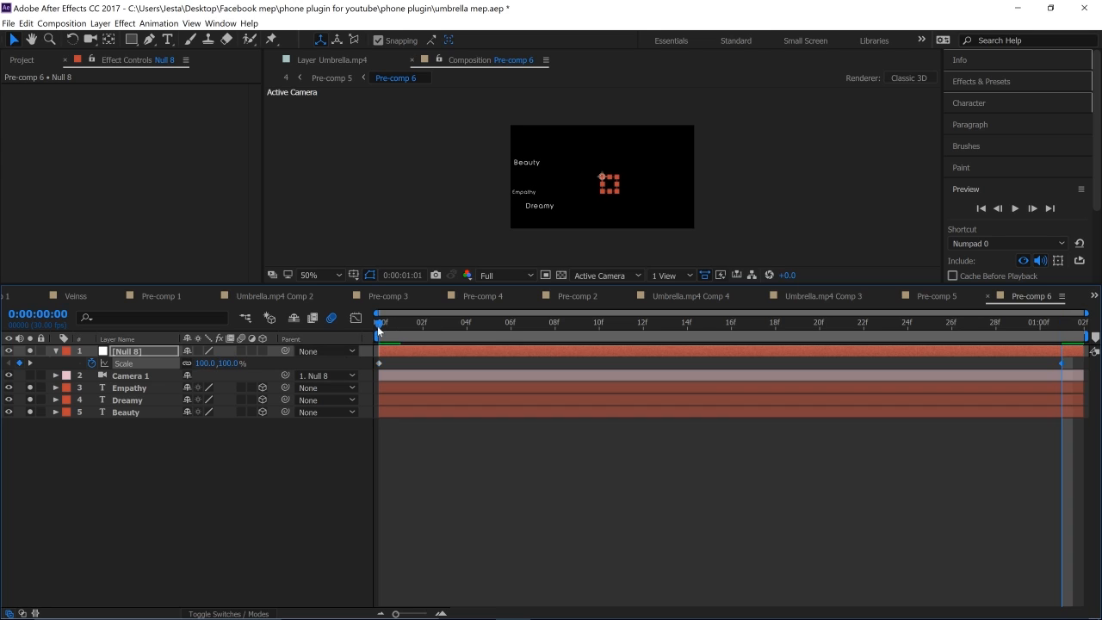
# Preview the small words' zoom animation in Pre-comp 6 from 0:00:00:00.
pyautogui.click(378, 330)
pyautogui.click(1014, 208)
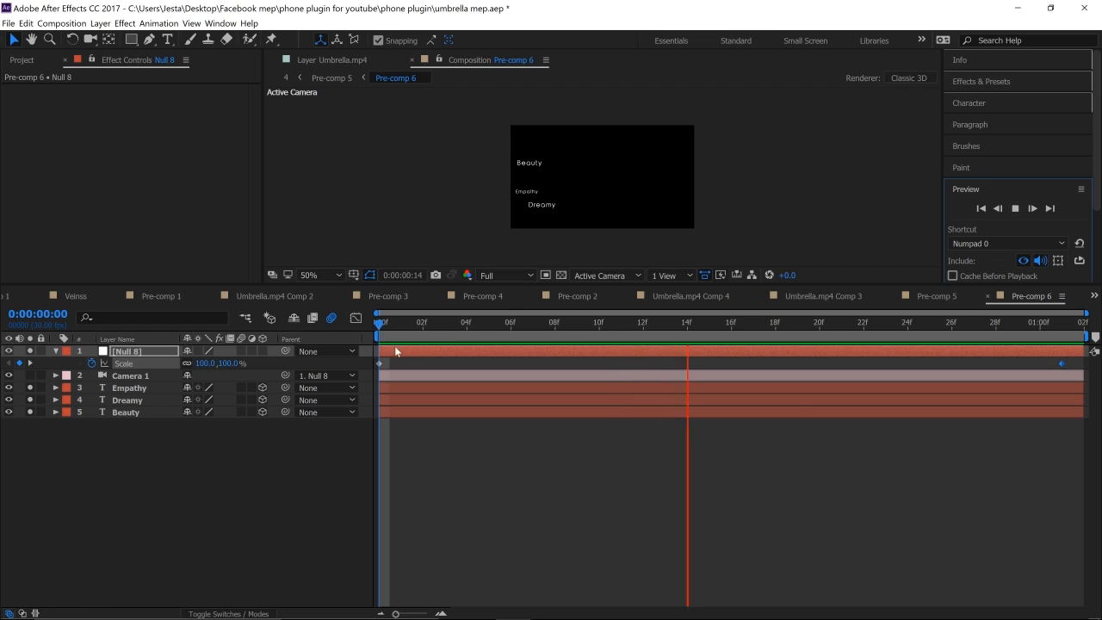
pyautogui.press('space')
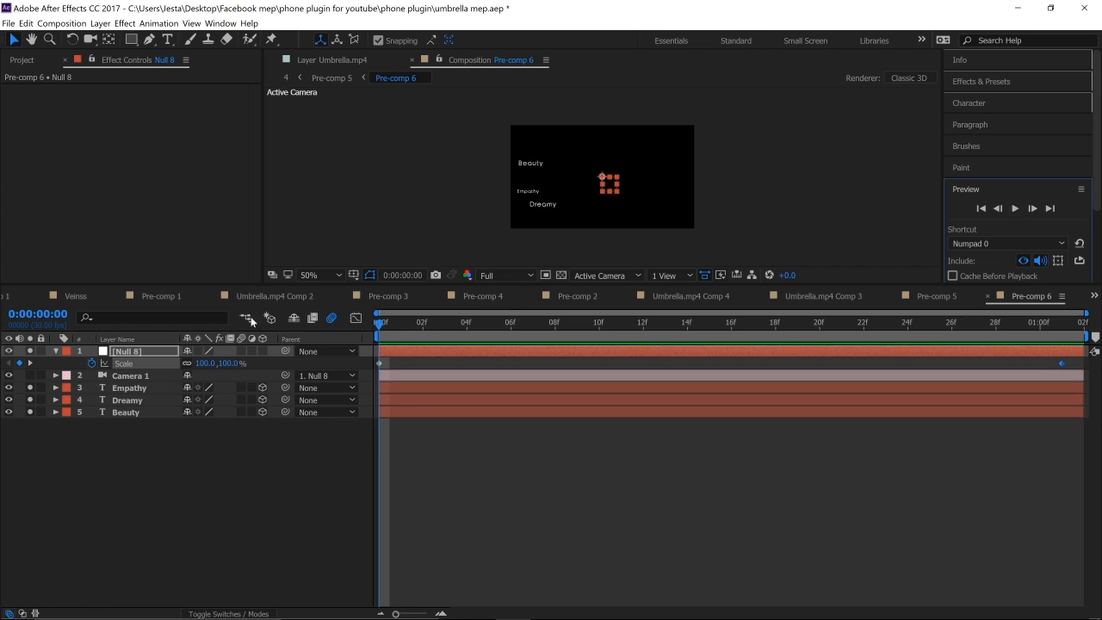
# Open main composition 4, preview the two text zooms behind the character twice, and return to 0:00:00:25.
pyautogui.click(1093, 296)
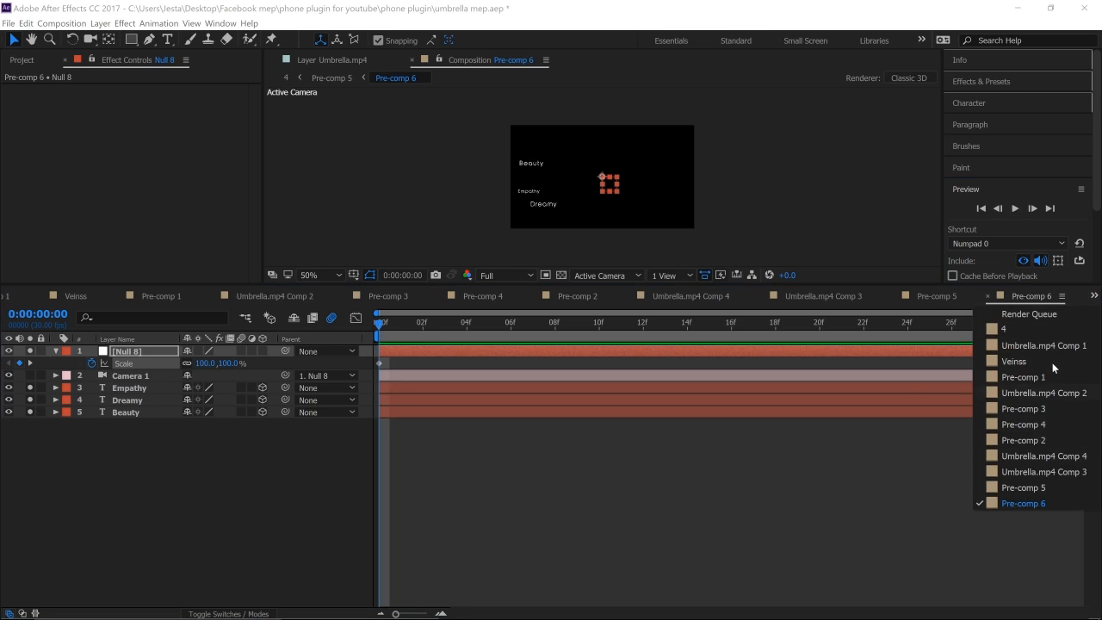
pyautogui.click(1004, 330)
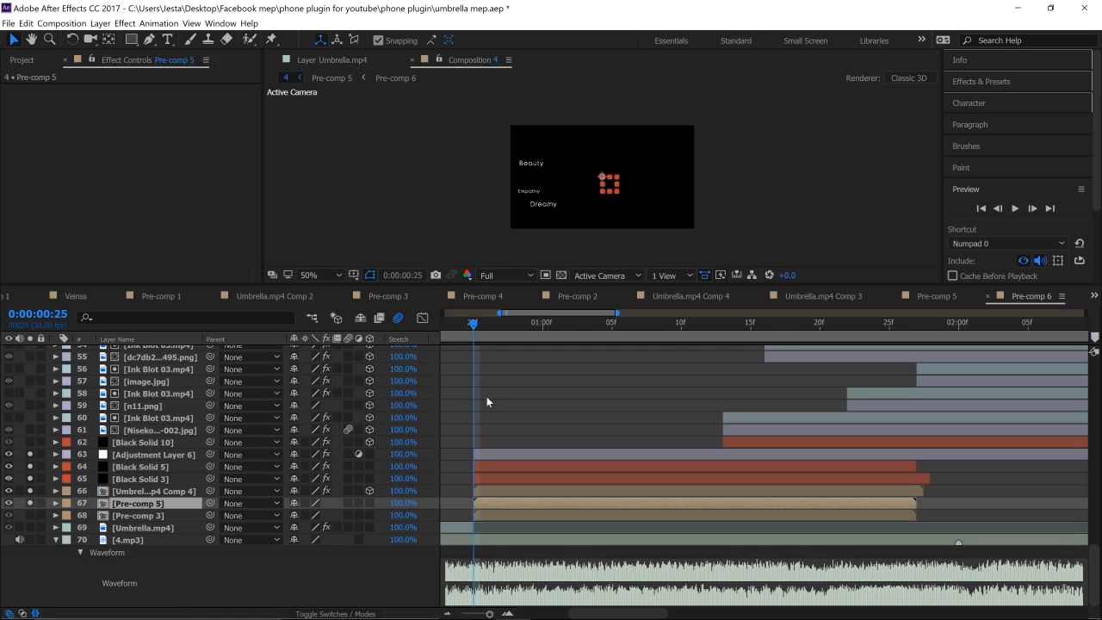
pyautogui.click(1014, 210)
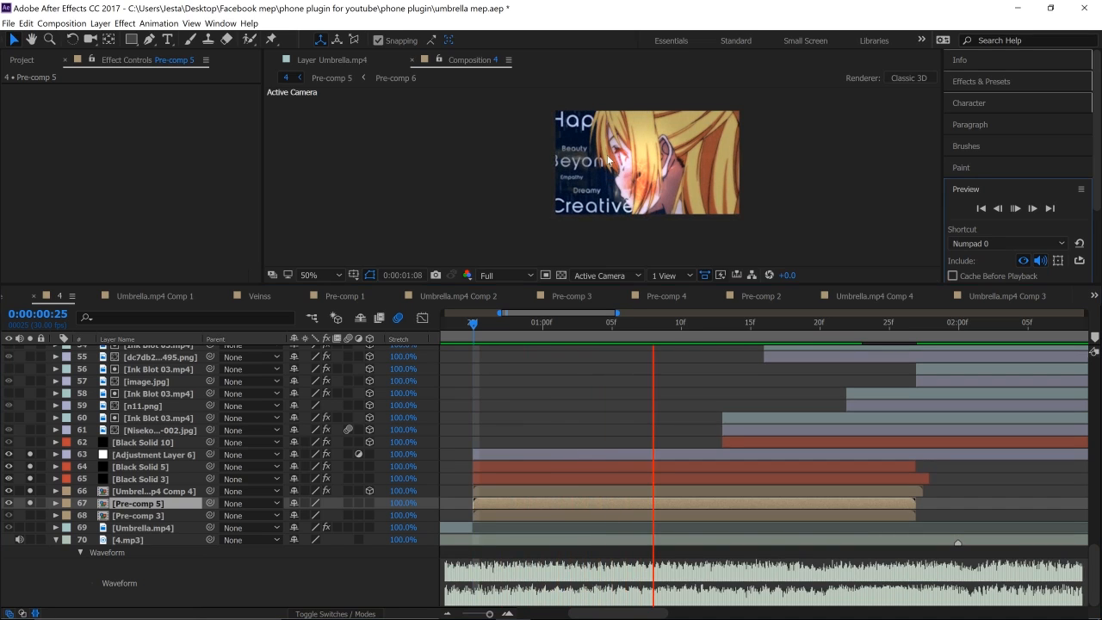
pyautogui.click(473, 327)
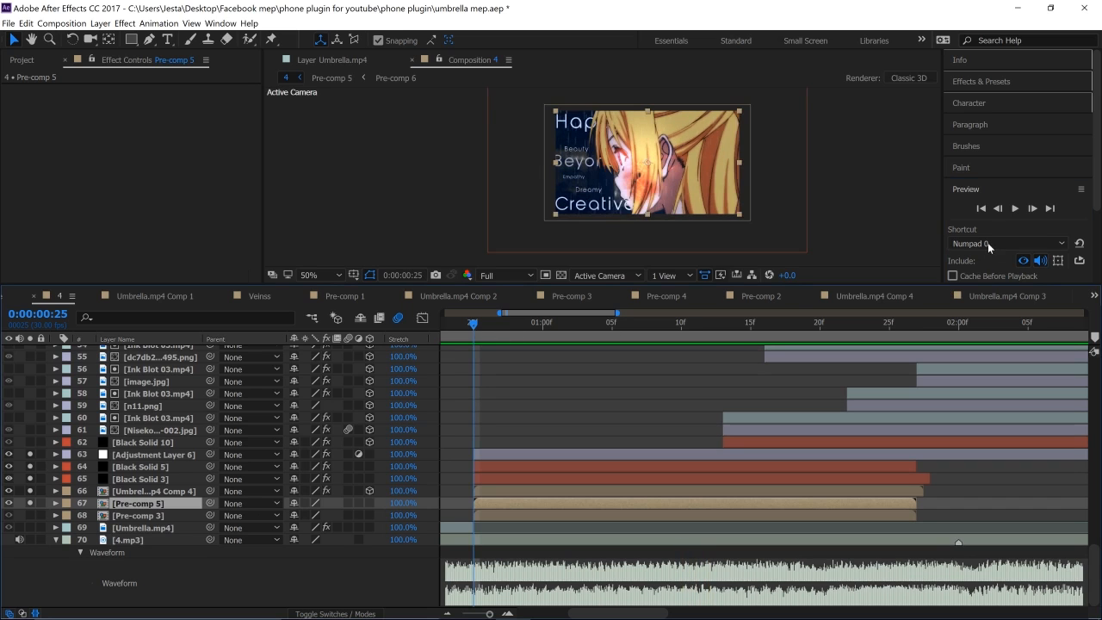
pyautogui.click(1014, 210)
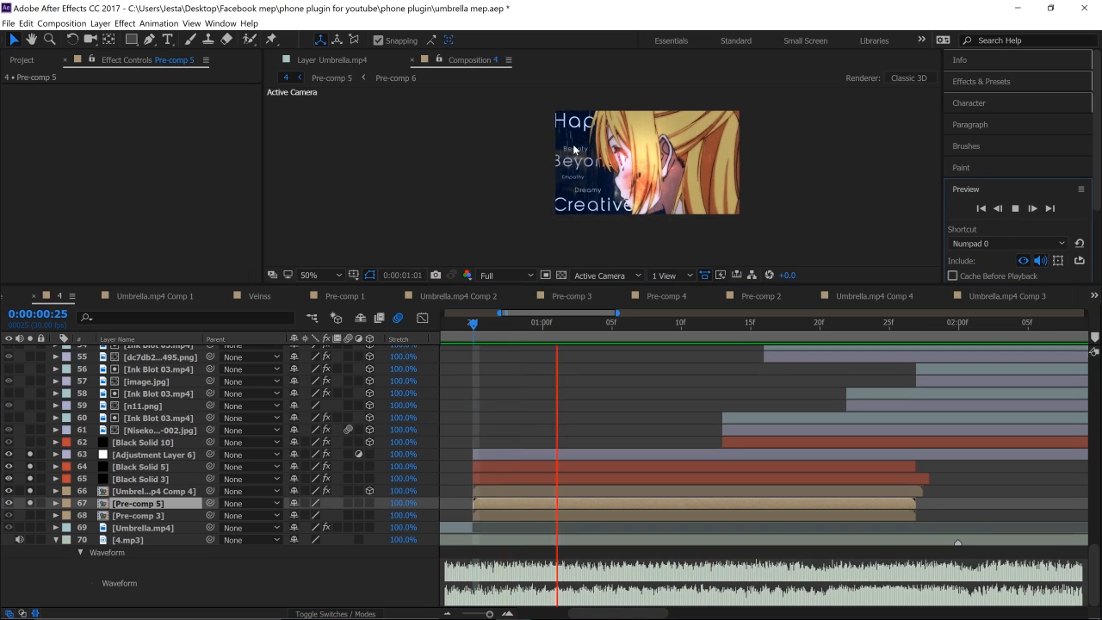
pyautogui.click(474, 323)
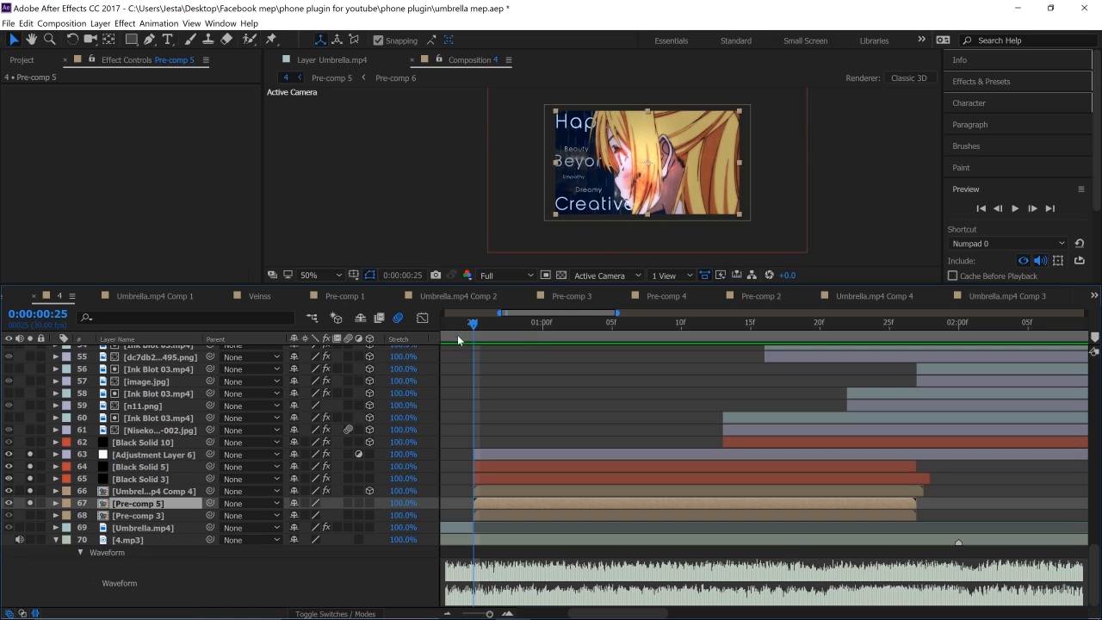
pyautogui.moveTo(564, 339); pyautogui.dragTo(473, 424)
# Open Pre-comp 5 and turn on depth of field in Camera 1's options.
pyautogui.rightClick(494, 504)
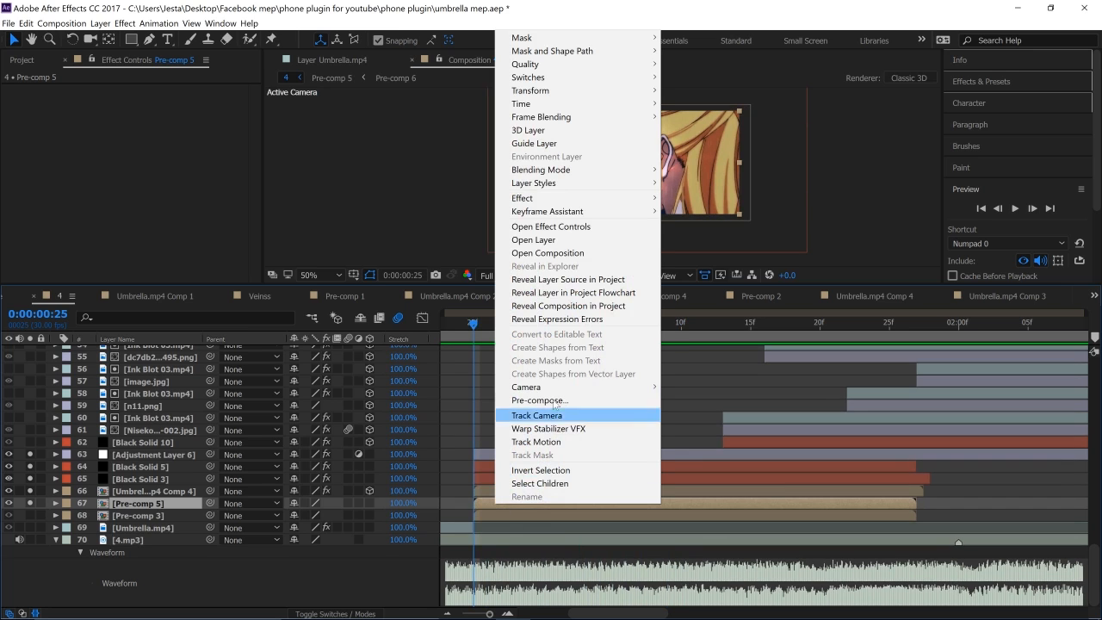
pyautogui.click(569, 255)
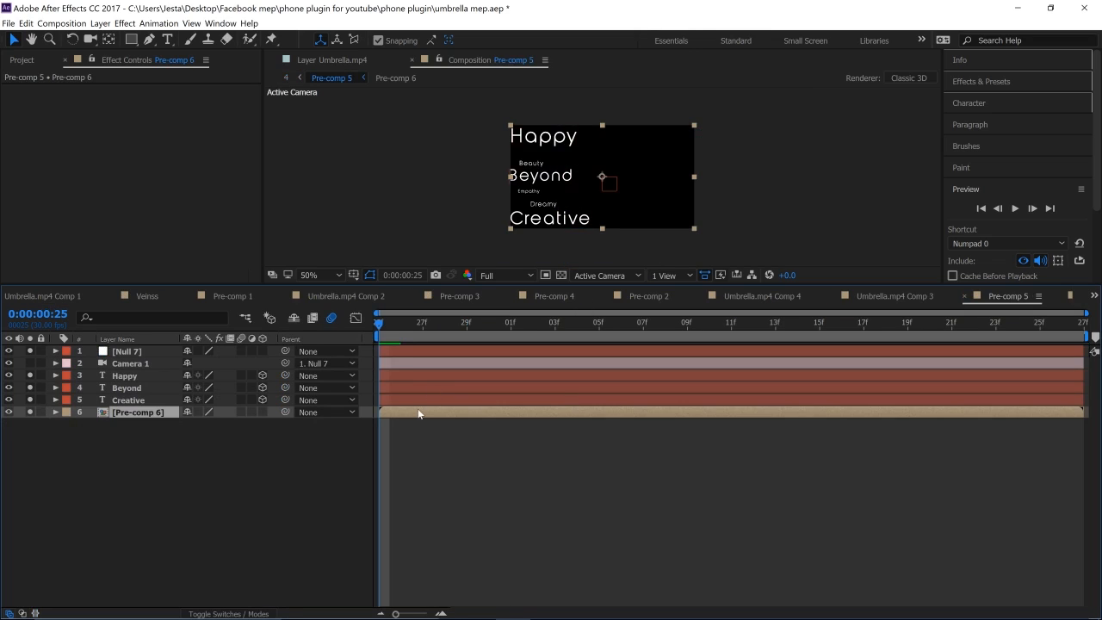
pyautogui.click(392, 364)
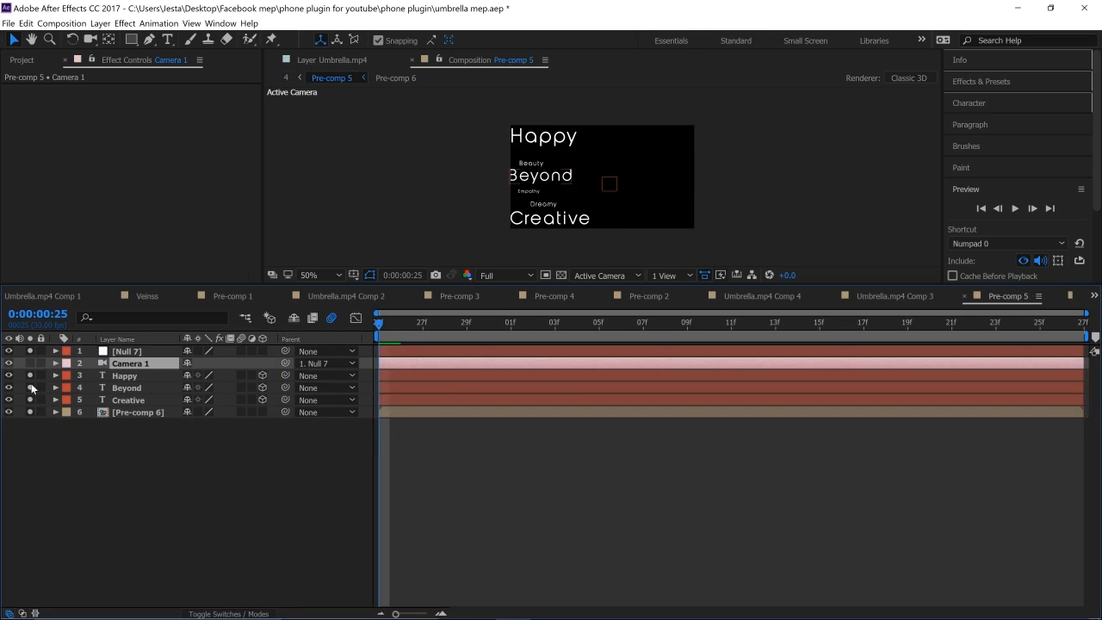
pyautogui.press('a')
pyautogui.press('a')
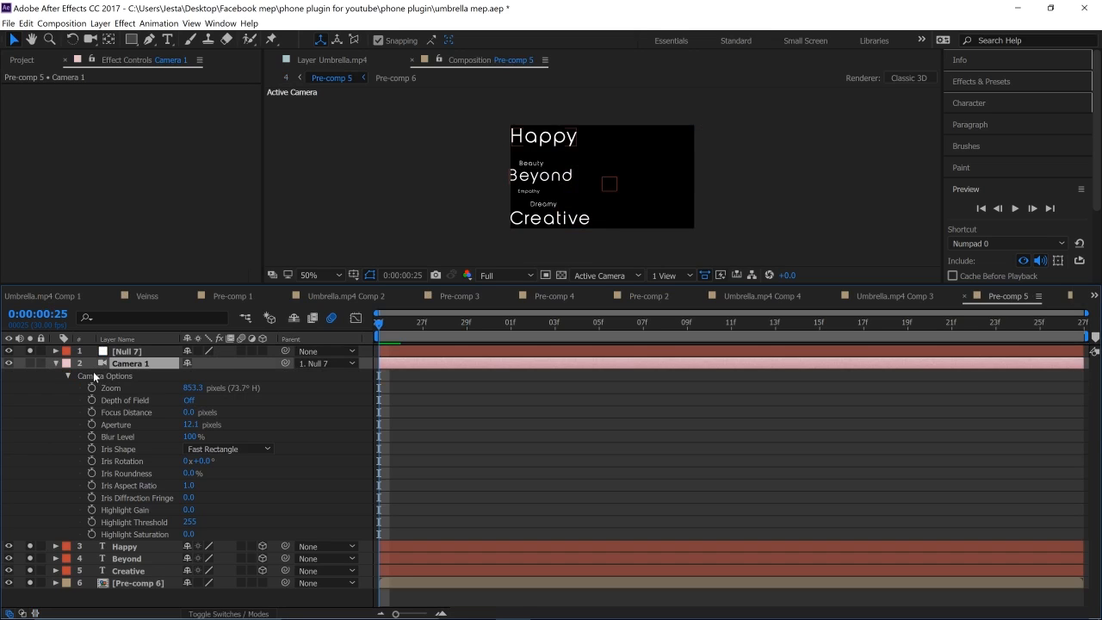
pyautogui.click(188, 400)
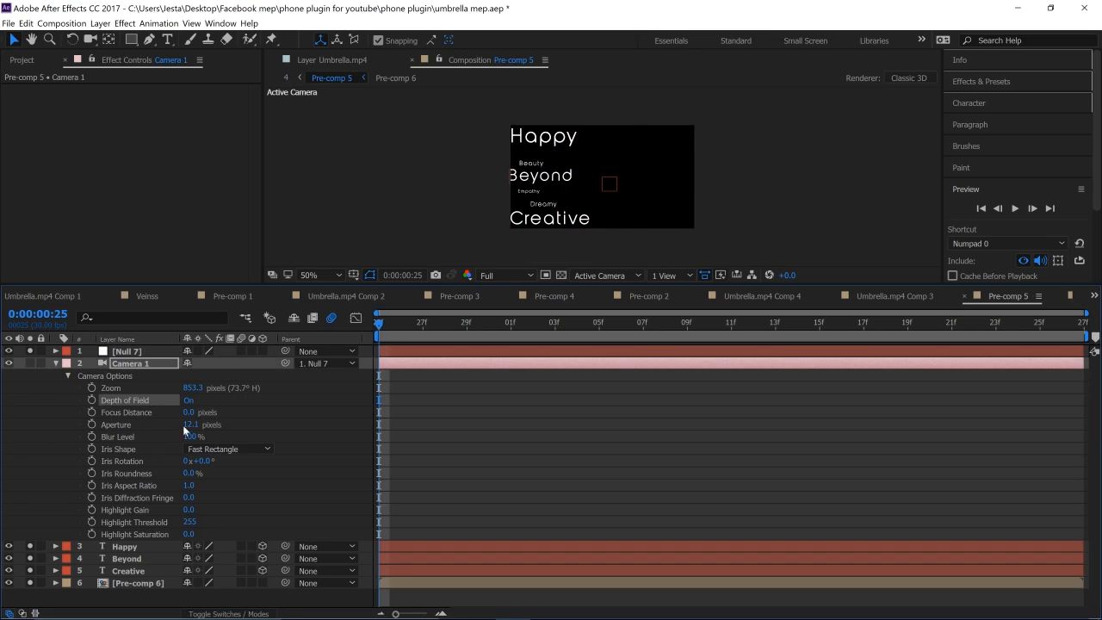
# Set Camera 1's focus distance to 1000 pixels and fine-tune it to 1074 pixels.
pyautogui.moveTo(195, 410); pyautogui.dragTo(196, 415)
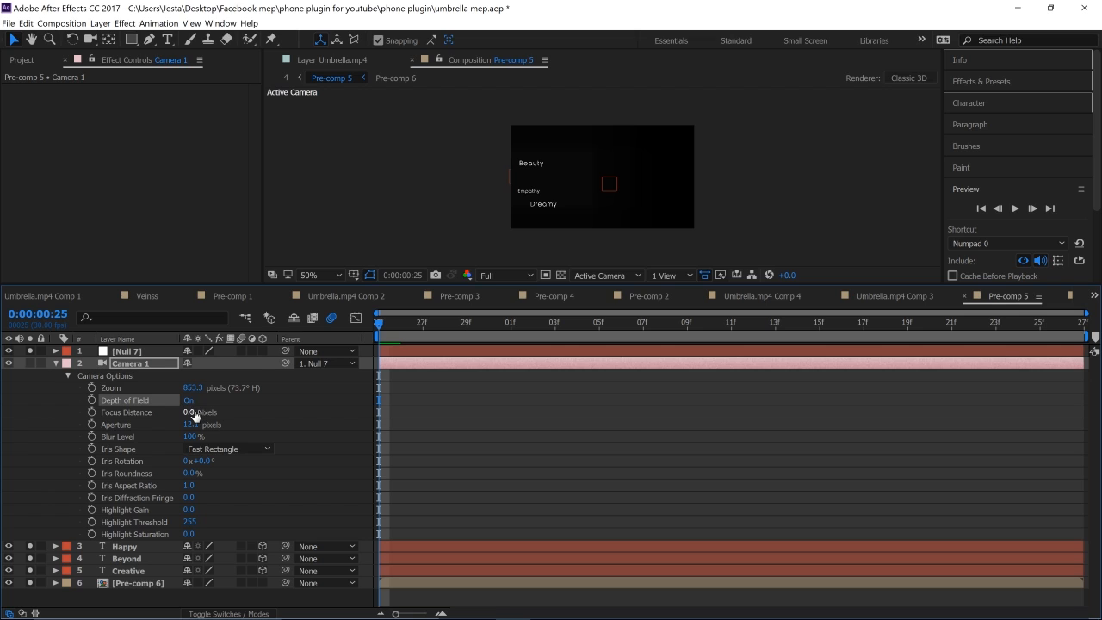
pyautogui.click(191, 412)
pyautogui.write('1000')
pyautogui.press('Return')
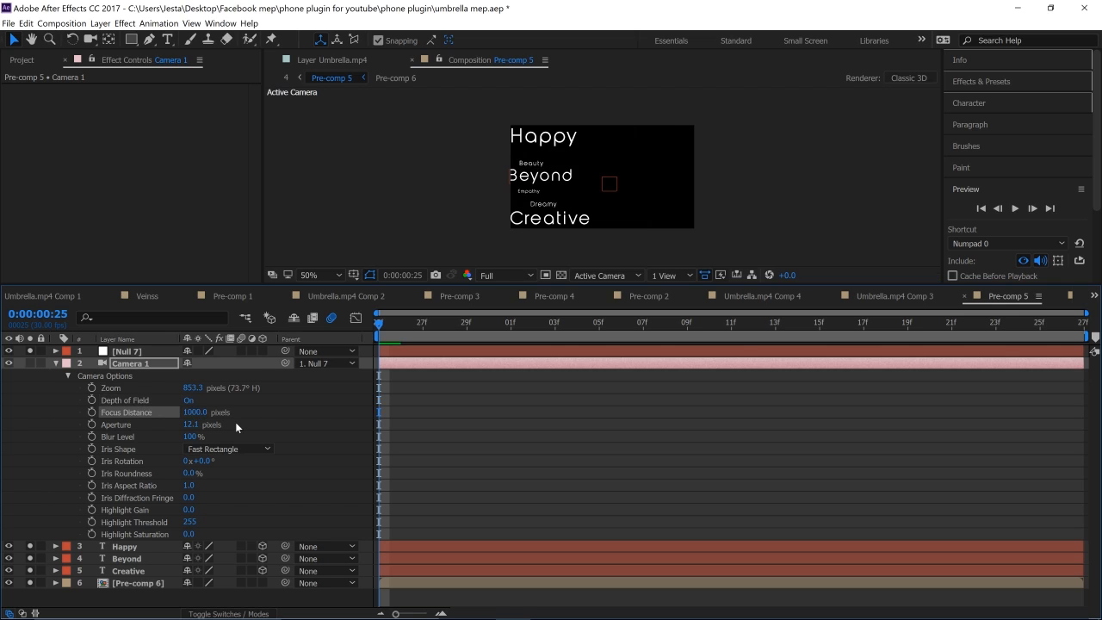
pyautogui.moveTo(198, 414); pyautogui.dragTo(231, 412)
pyautogui.moveTo(197, 417); pyautogui.dragTo(239, 423)
pyautogui.moveTo(197, 413); pyautogui.dragTo(314, 411)
pyautogui.moveTo(196, 412); pyautogui.dragTo(127, 417)
pyautogui.moveTo(195, 418); pyautogui.dragTo(66, 433)
# Preview Pre-comp 5 with the camera's depth of field and return to 0:00:00:25.
pyautogui.scroll(1, 313, 222)
pyautogui.click(1013, 209)
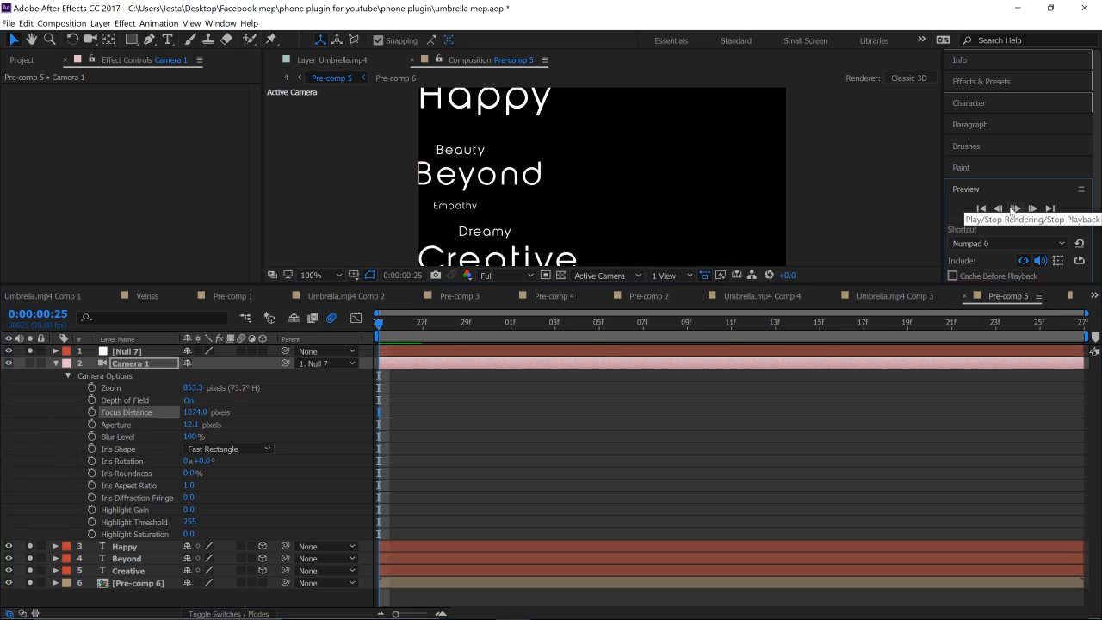
pyautogui.scroll(-1, 700, 184)
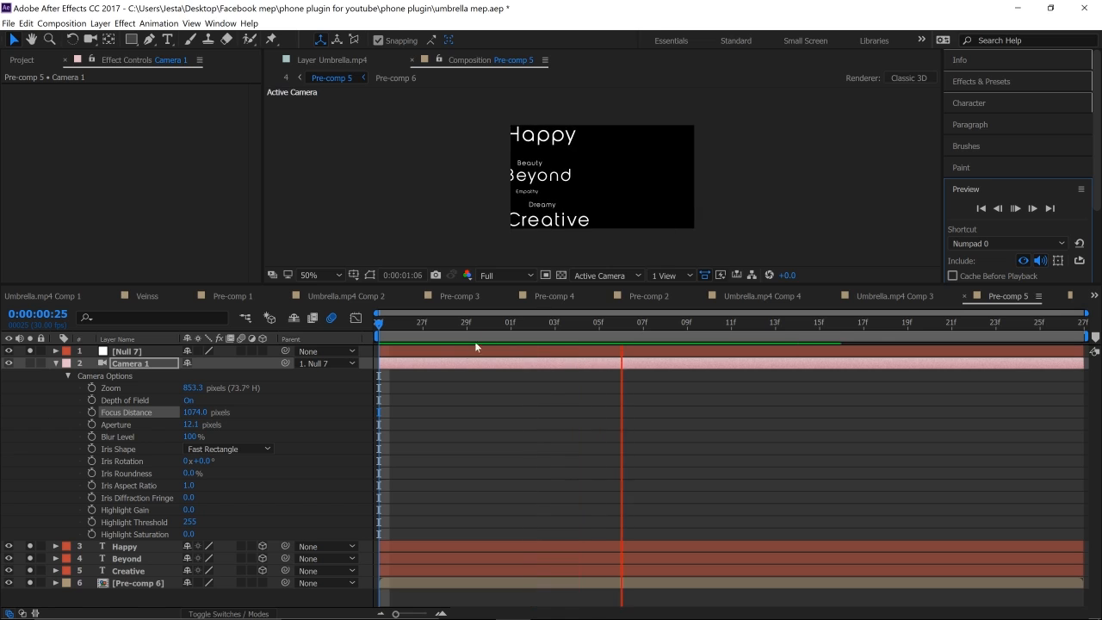
pyautogui.click(379, 324)
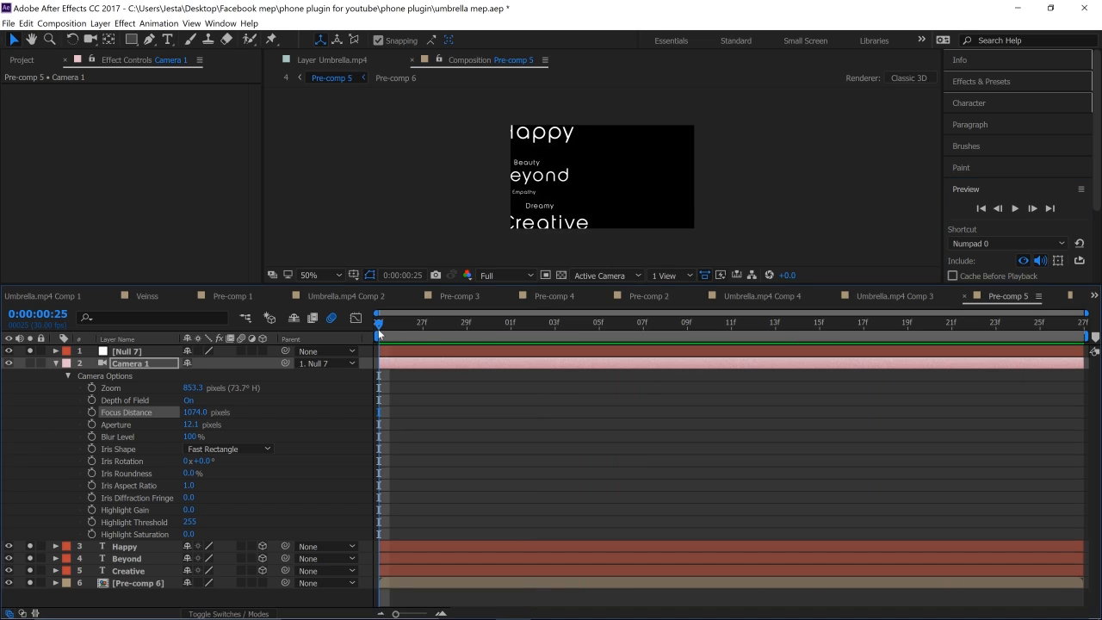
# Open the nested Pre-comp 6 and turn on depth of field in its Camera 1's options.
pyautogui.click(131, 584)
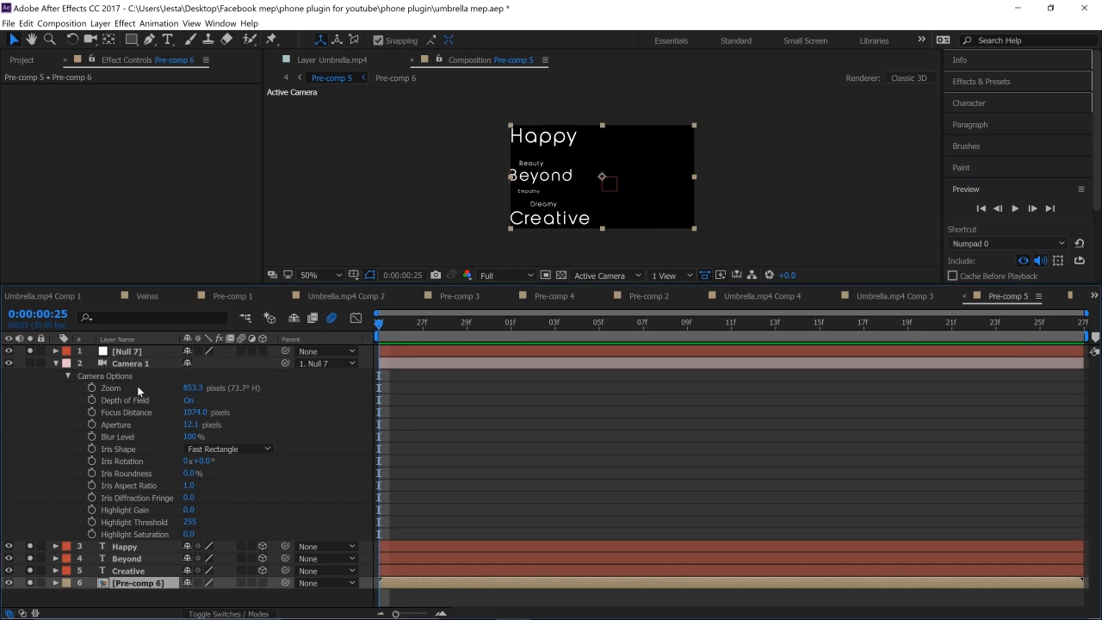
pyautogui.rightClick(144, 588)
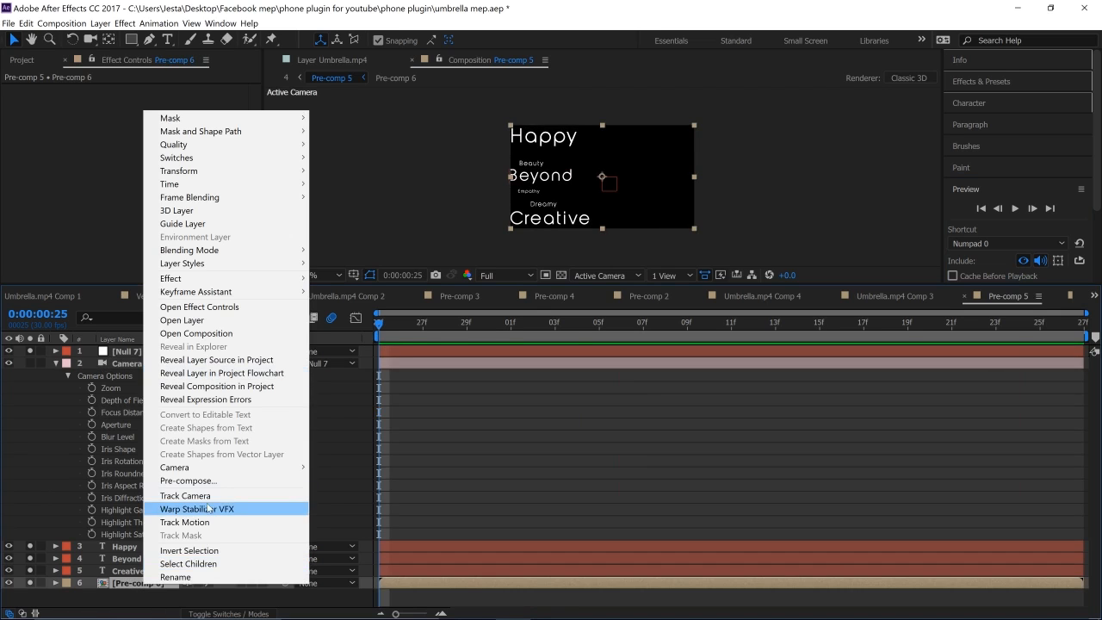
pyautogui.click(211, 333)
pyautogui.click(385, 379)
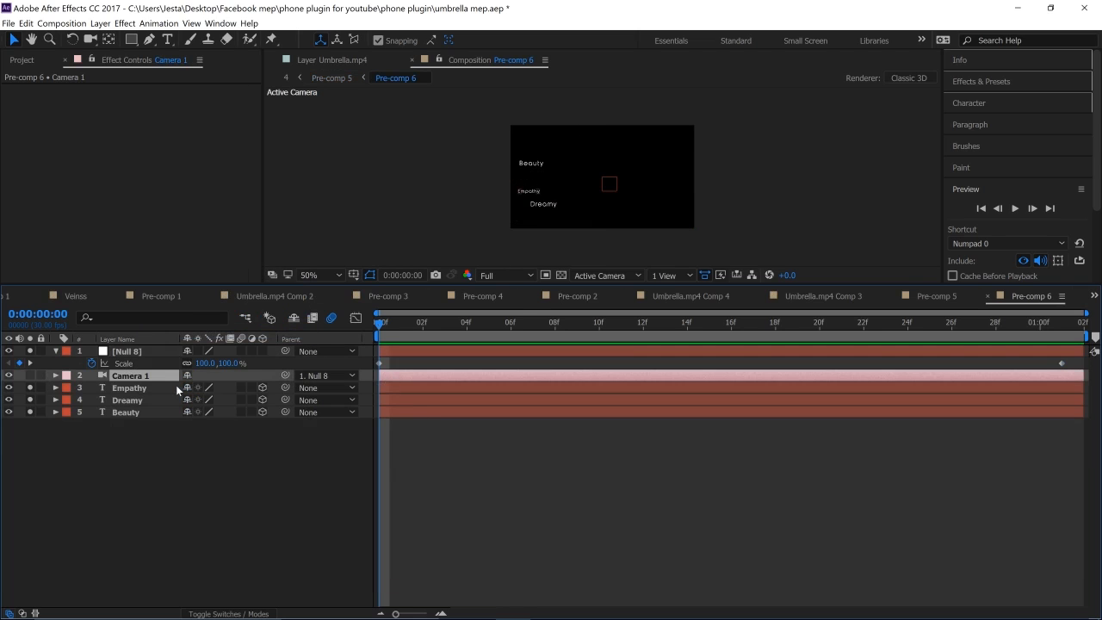
pyautogui.press('a')
pyautogui.press('a')
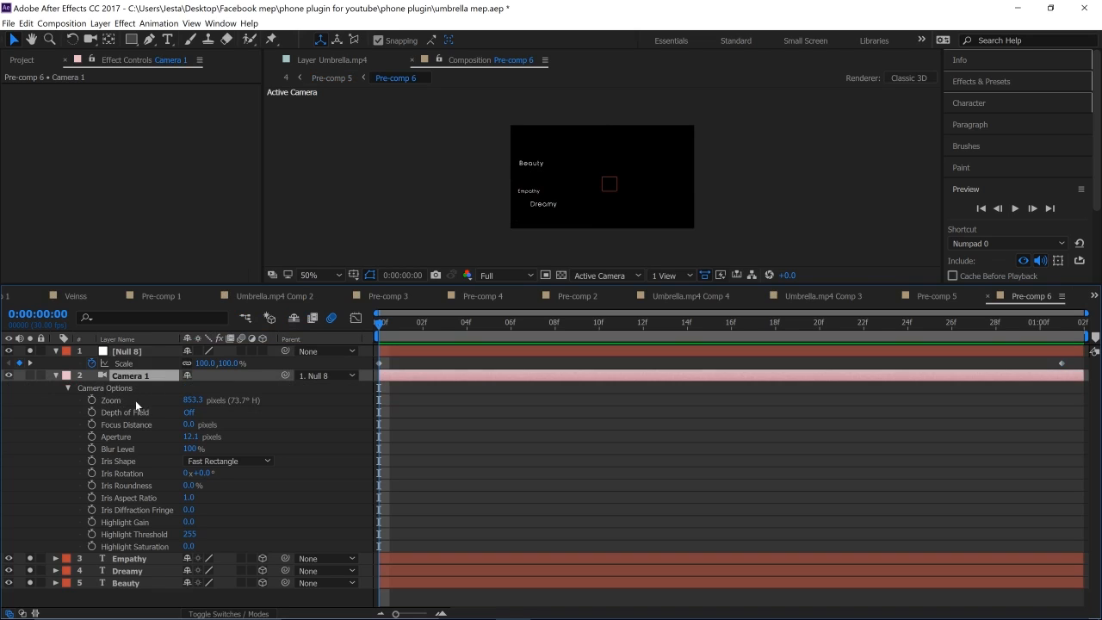
pyautogui.click(189, 412)
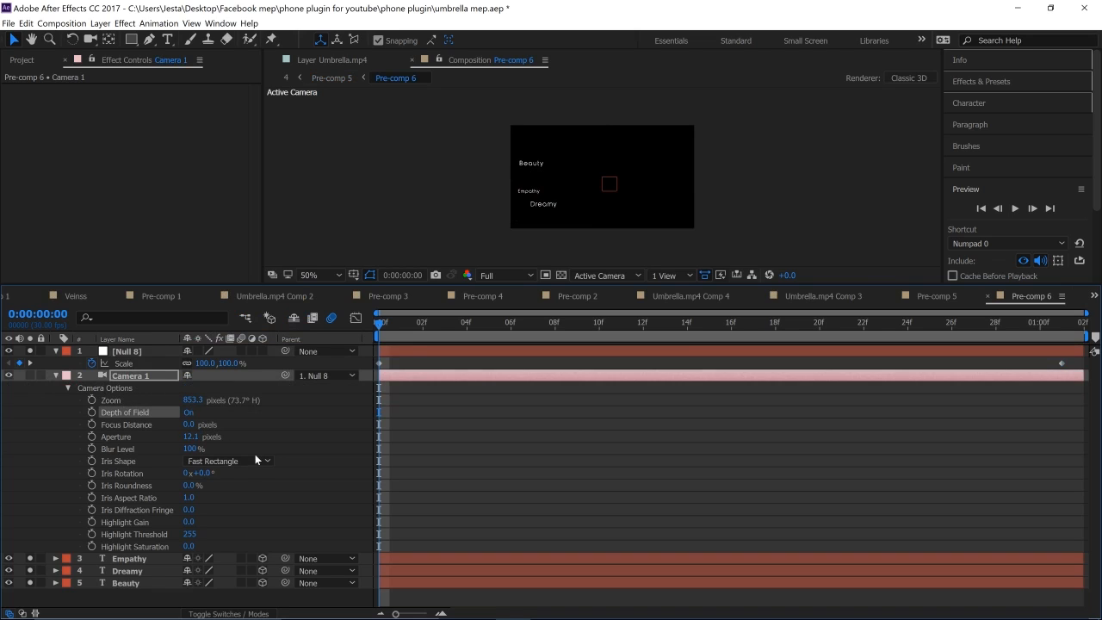
# Set Camera 1's focus distance in Pre-comp 6 to 200 pixels and fine-tune it to 236 pixels while checking the words' blur.
pyautogui.moveTo(188, 424); pyautogui.dragTo(464, 435)
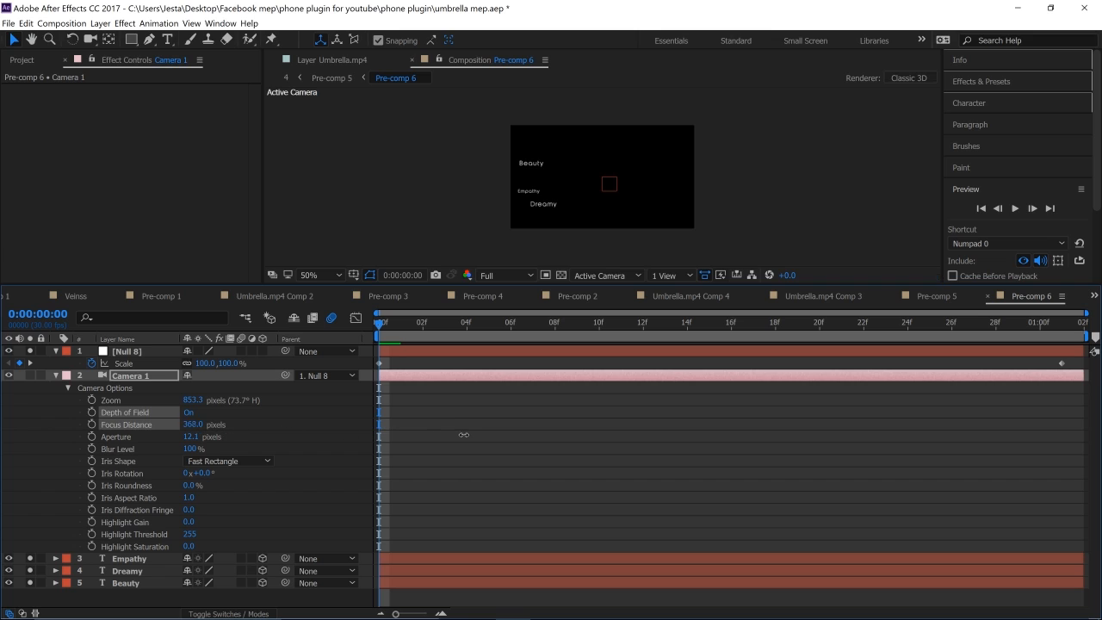
pyautogui.moveTo(185, 425); pyautogui.dragTo(151, 435)
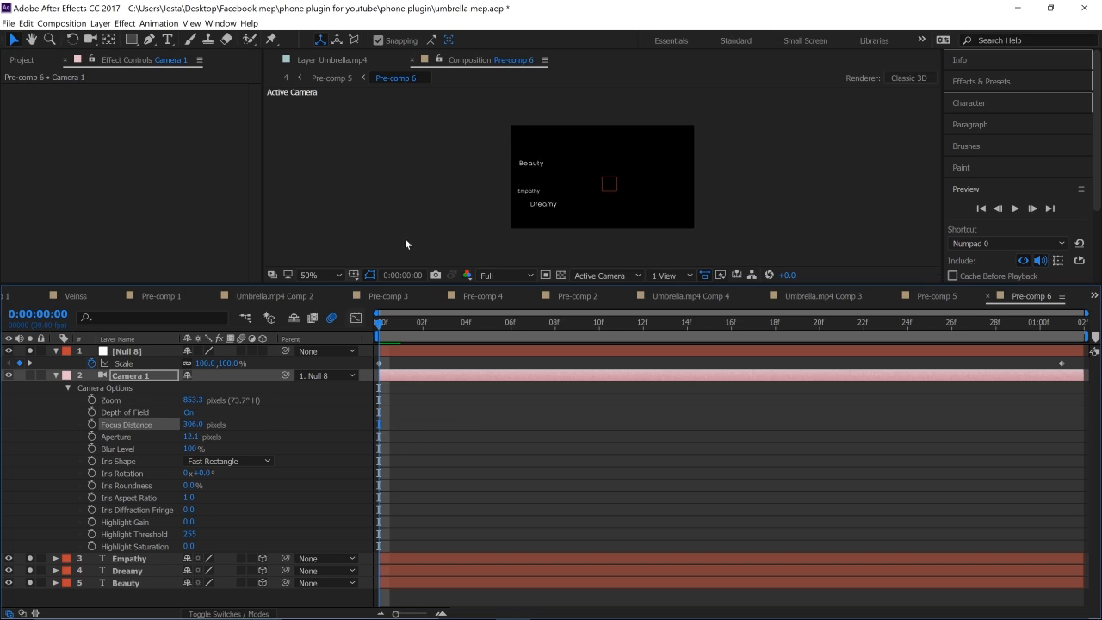
pyautogui.scroll(1, 430, 201)
pyautogui.click(192, 425)
pyautogui.write('200')
pyautogui.press('Return')
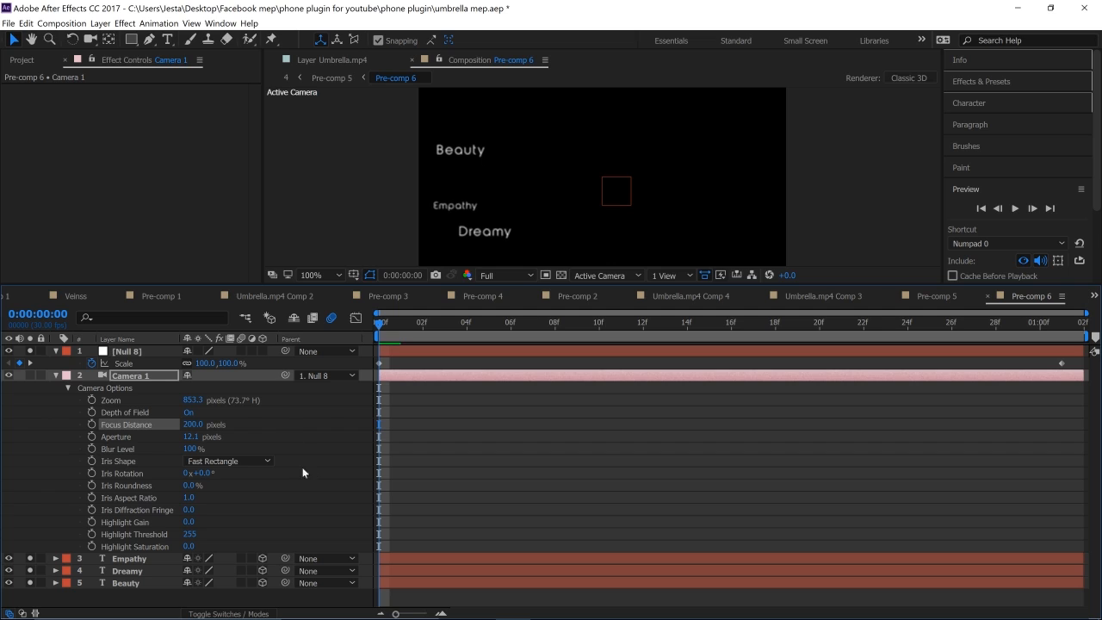
pyautogui.moveTo(197, 430); pyautogui.dragTo(210, 428)
pyautogui.scroll(-1, 464, 215)
pyautogui.scroll(1, 446, 192)
pyautogui.scroll(-1, 461, 212)
pyautogui.scroll(1, 469, 214)
pyautogui.scroll(-1, 482, 225)
pyautogui.scroll(1, 481, 224)
pyautogui.click(1062, 295)
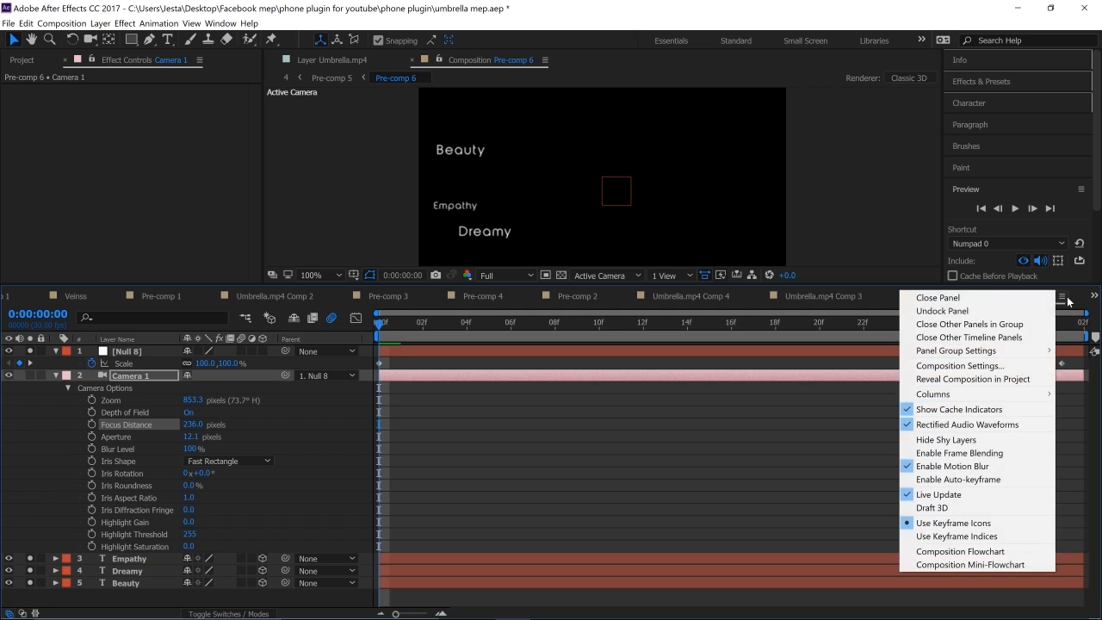
pyautogui.click(809, 362)
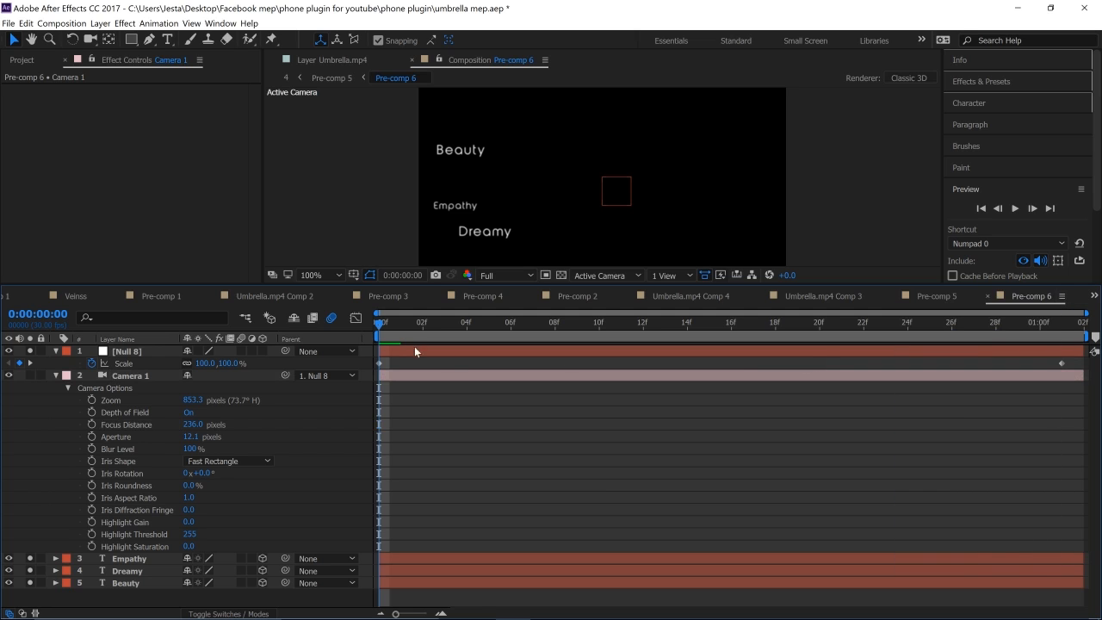
# Find the Fast Blur effect and apply it to the Empathy text layer.
pyautogui.click(386, 559)
pyautogui.click(997, 80)
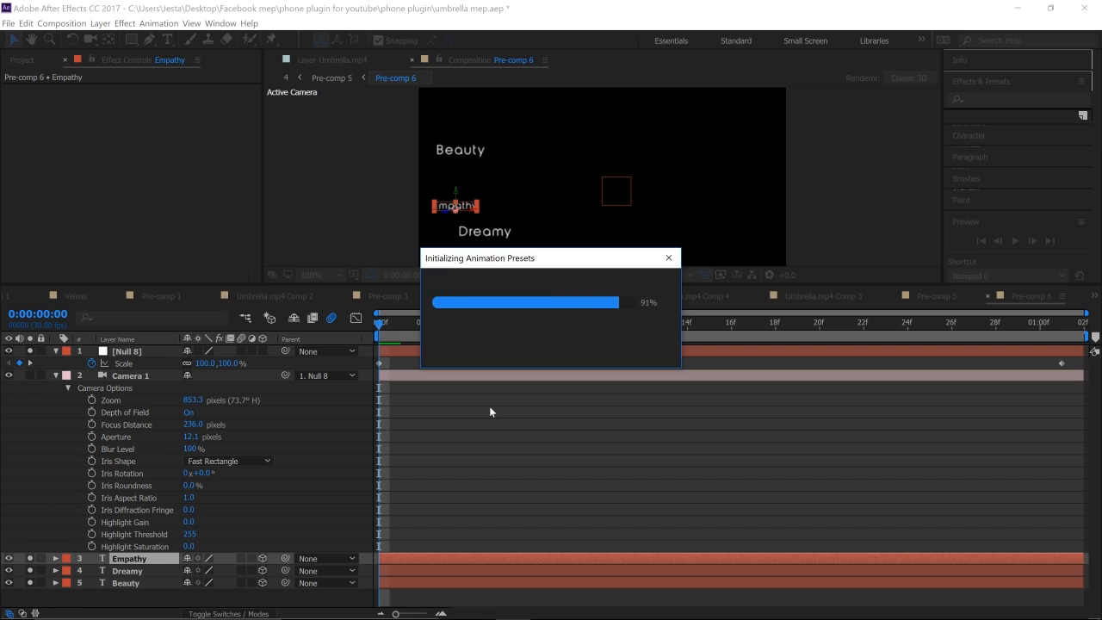
pyautogui.click(1010, 98)
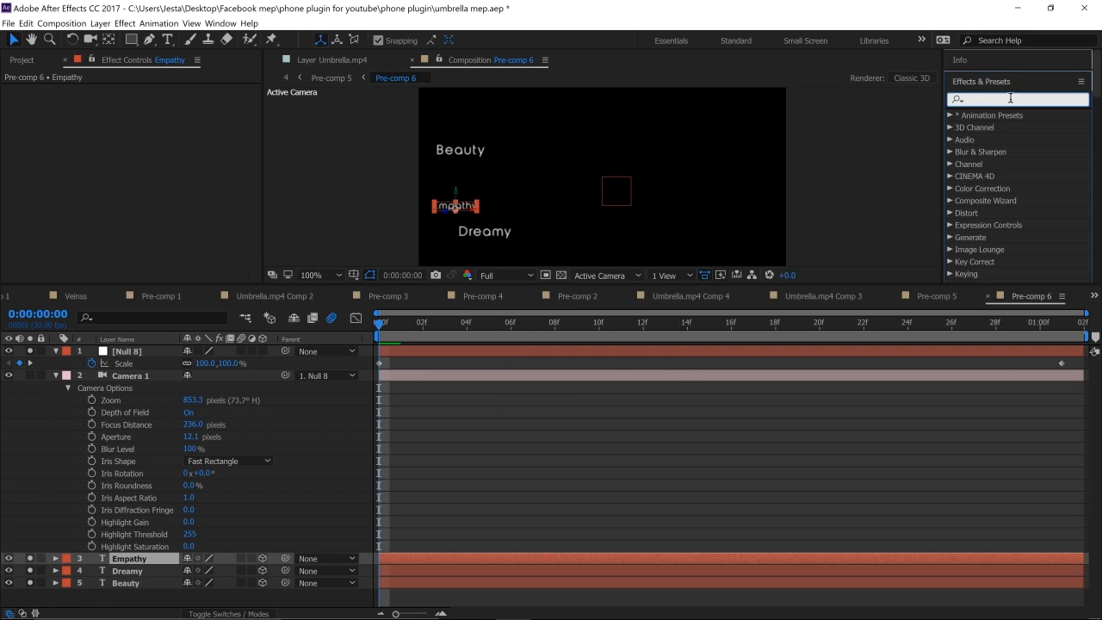
pyautogui.write('fast blur')
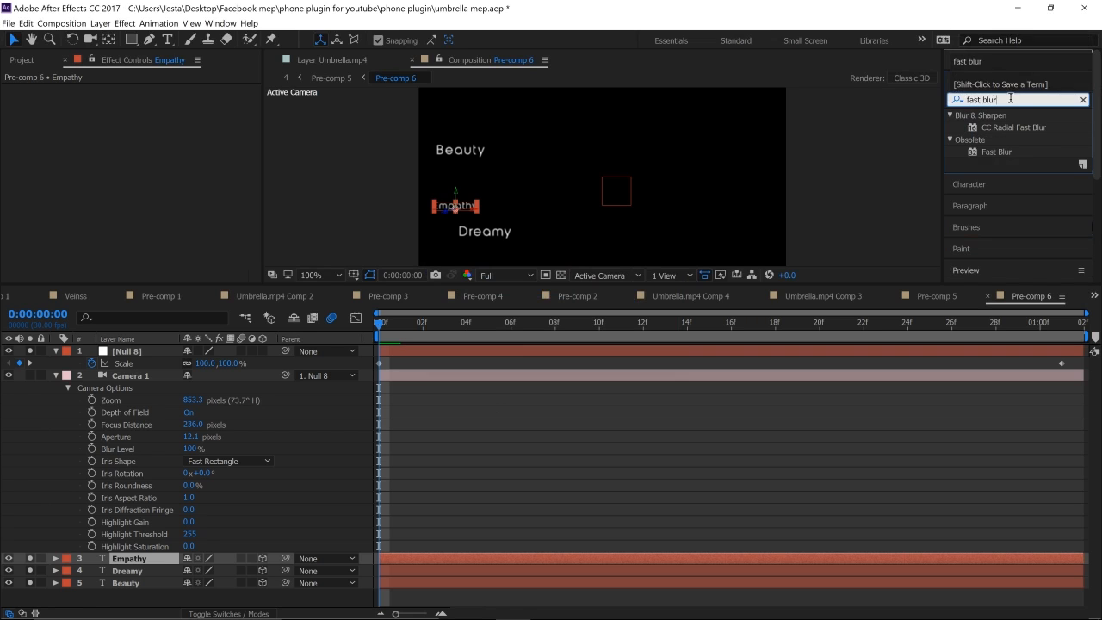
pyautogui.moveTo(997, 152); pyautogui.dragTo(414, 563)
# Turn on Repeat Edge Pixels for Empathy's Fast Blur and set its blurriness to 2.0.
pyautogui.click(149, 209)
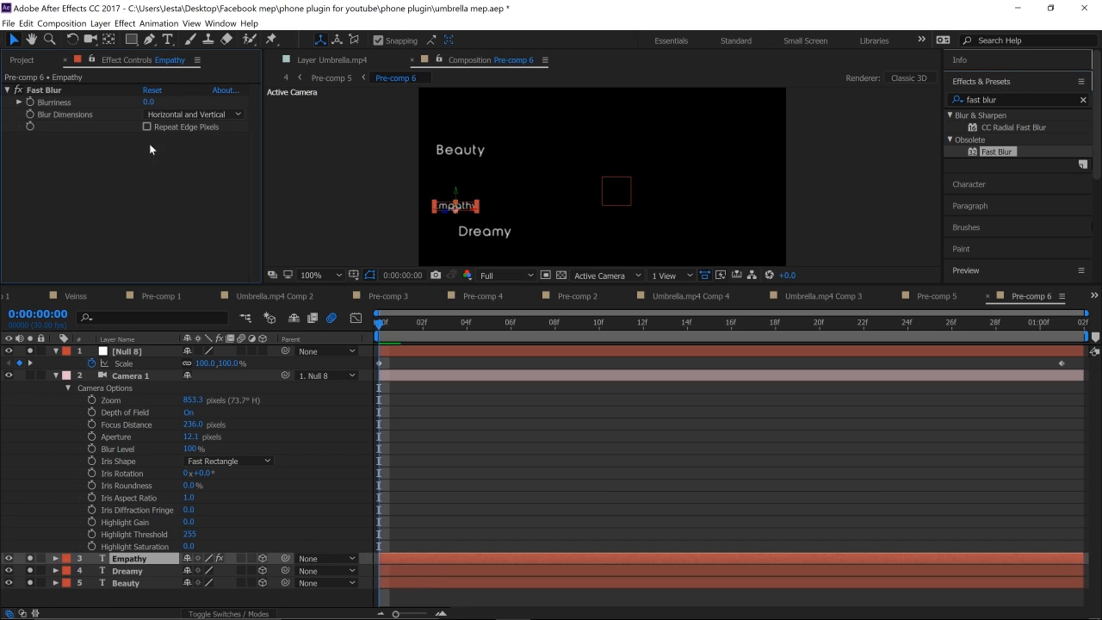
pyautogui.click(148, 127)
pyautogui.moveTo(149, 103); pyautogui.dragTo(115, 104)
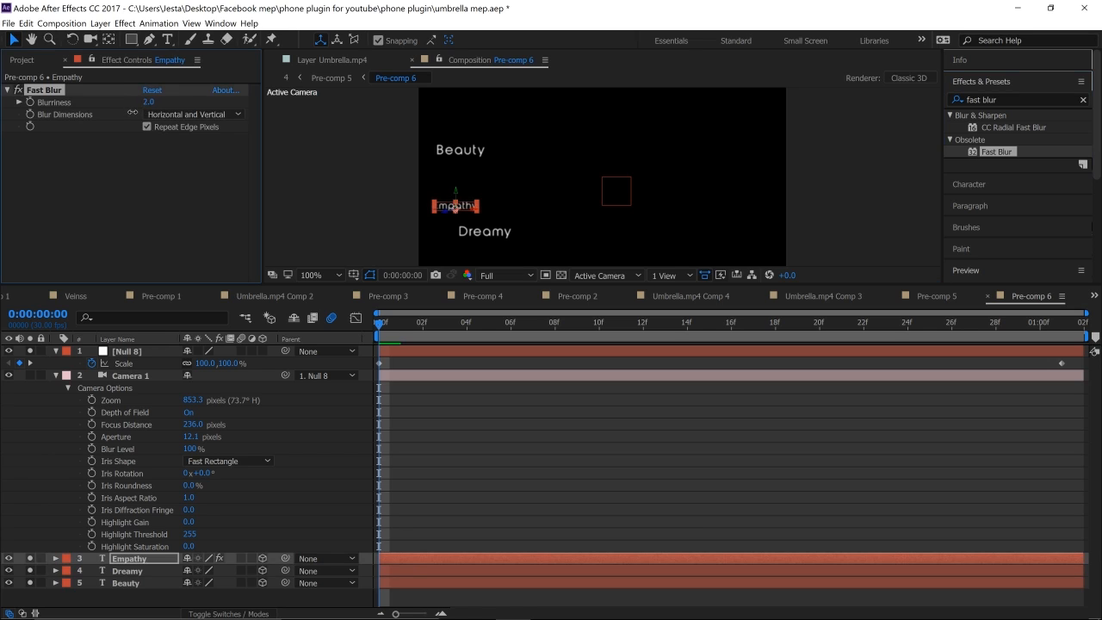
pyautogui.moveTo(132, 112); pyautogui.dragTo(134, 111)
pyautogui.click(356, 228)
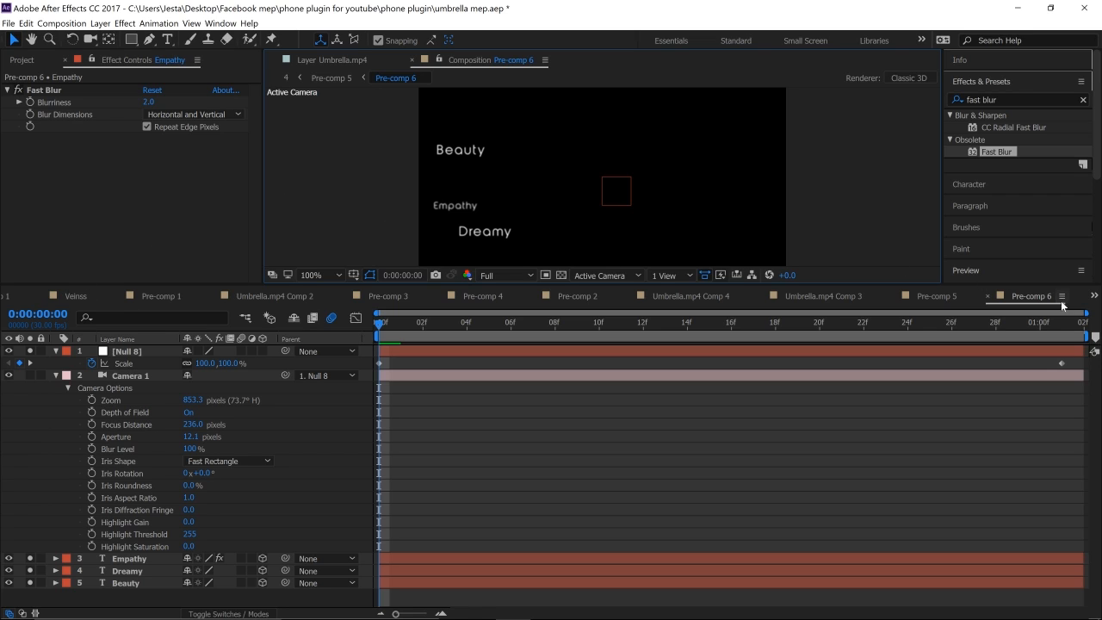
# Open composition 4, preview the edit with the blurred background words, and return to 0:00:00:25.
pyautogui.click(1093, 295)
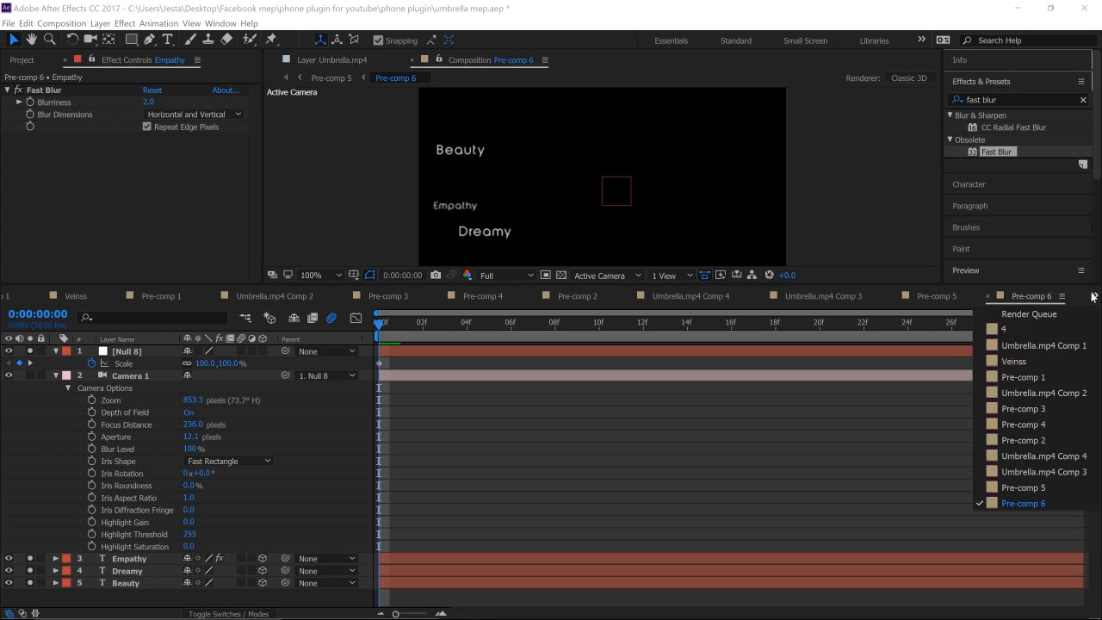
pyautogui.click(1021, 331)
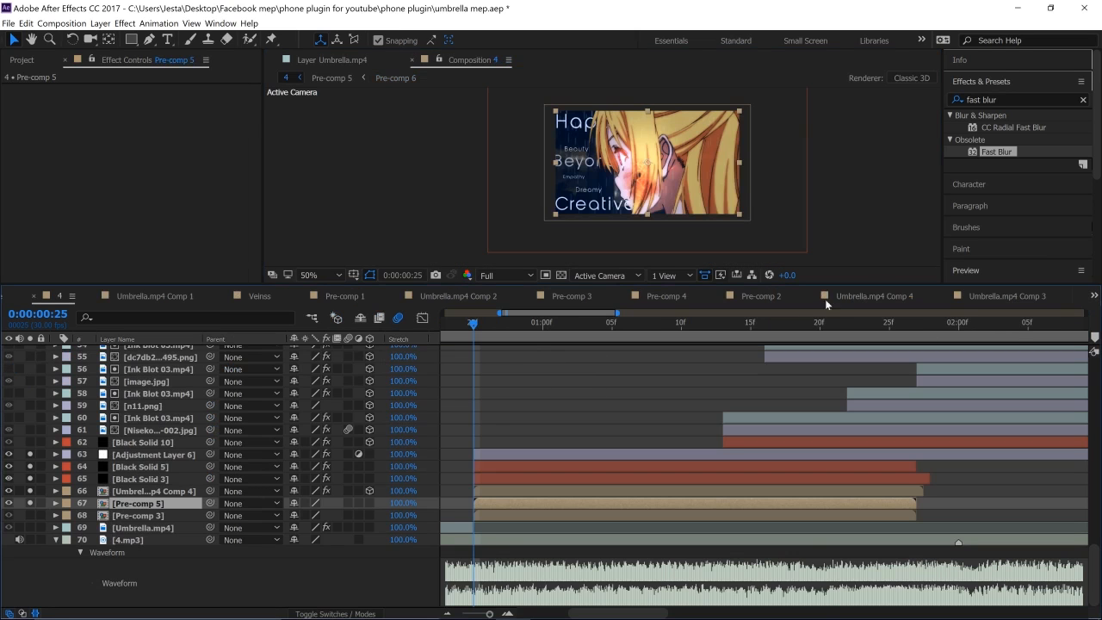
pyautogui.click(982, 81)
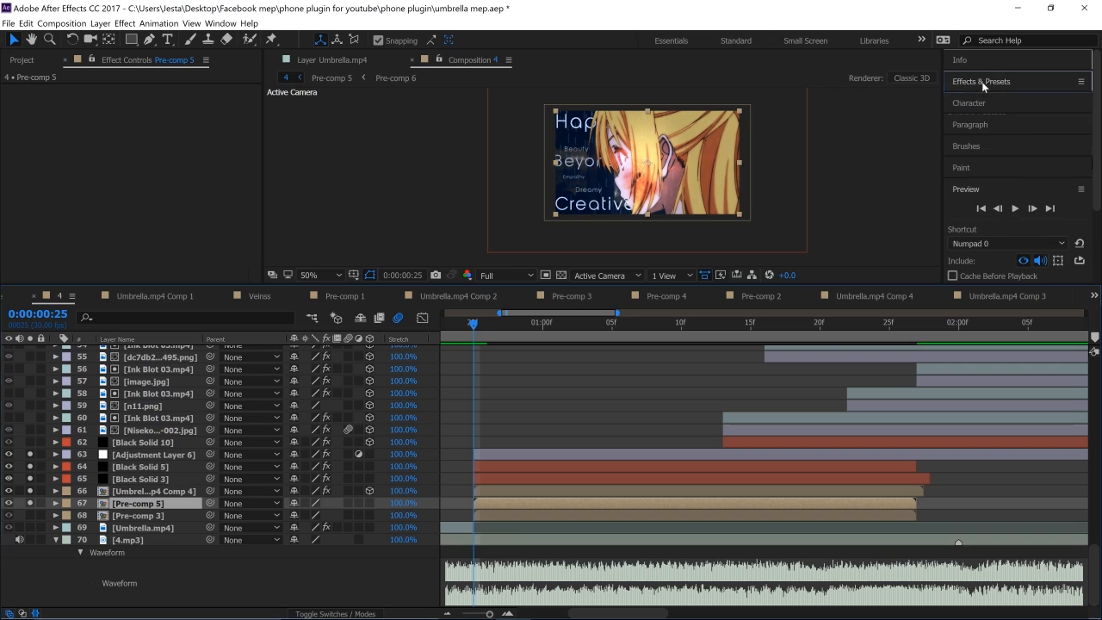
pyautogui.click(1015, 211)
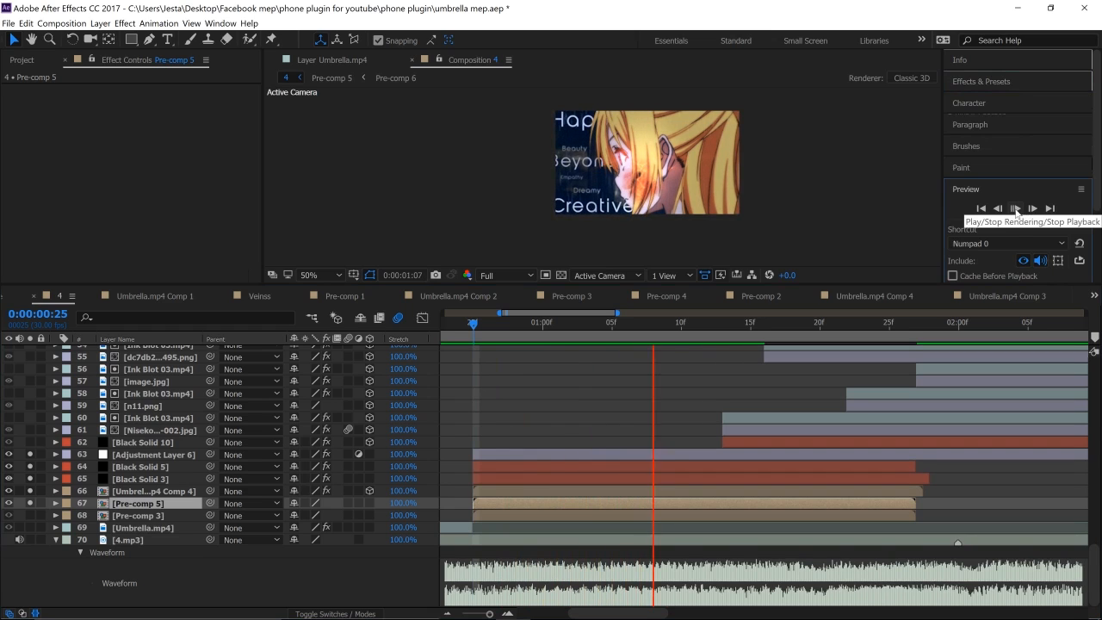
pyautogui.click(472, 325)
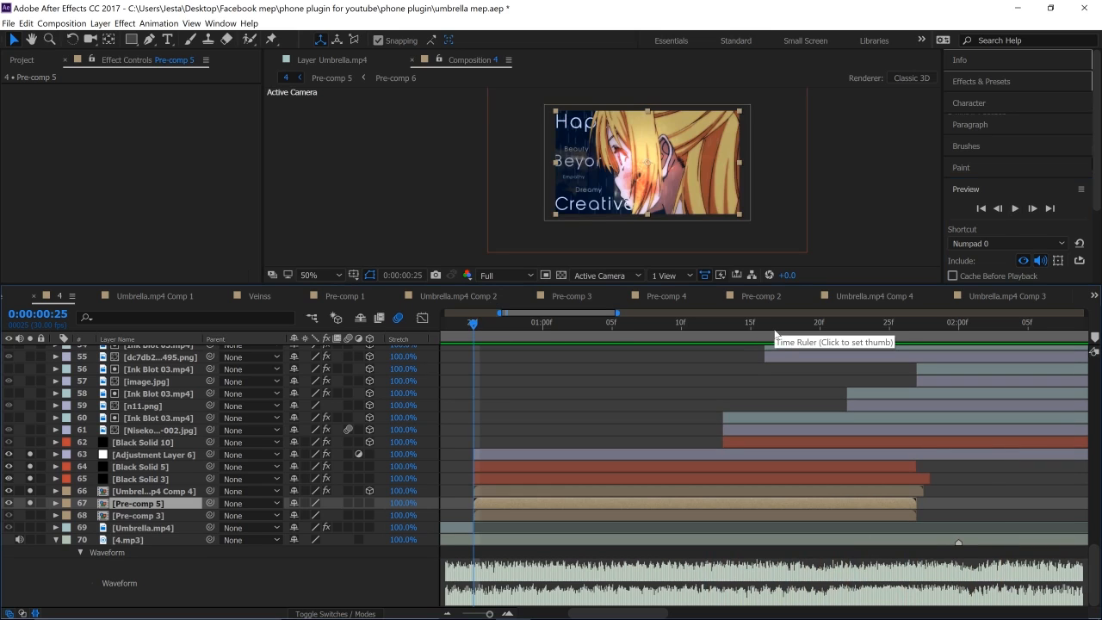
# Check Pre-comp 3's opacity property and replay composition 4 from 0:00:00:25.
pyautogui.click(614, 515)
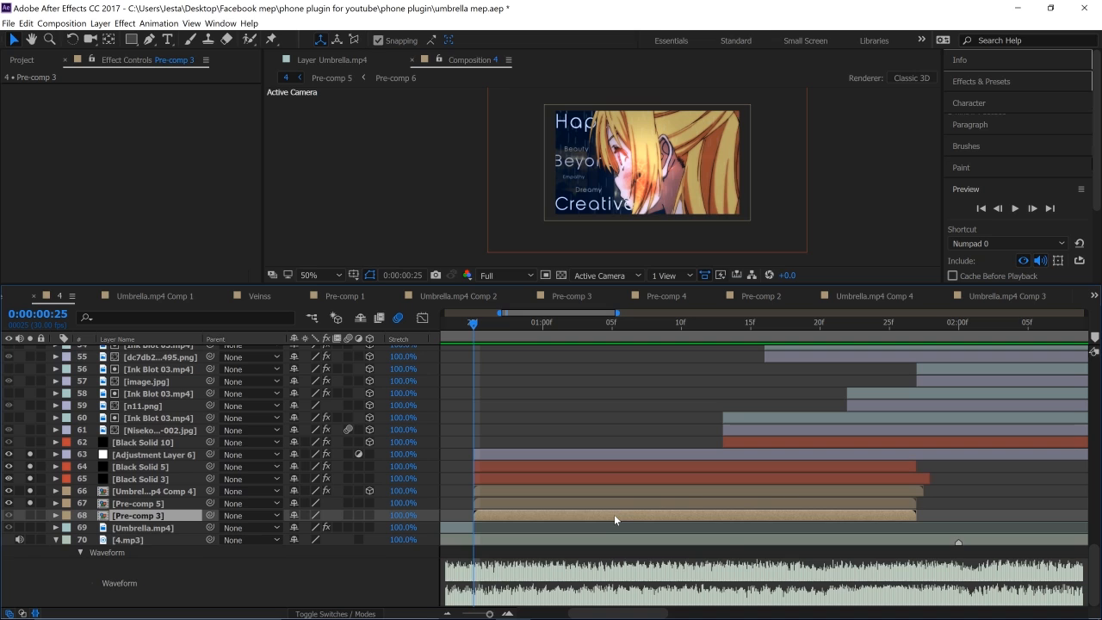
pyautogui.press('t')
pyautogui.press('t')
pyautogui.click(1023, 210)
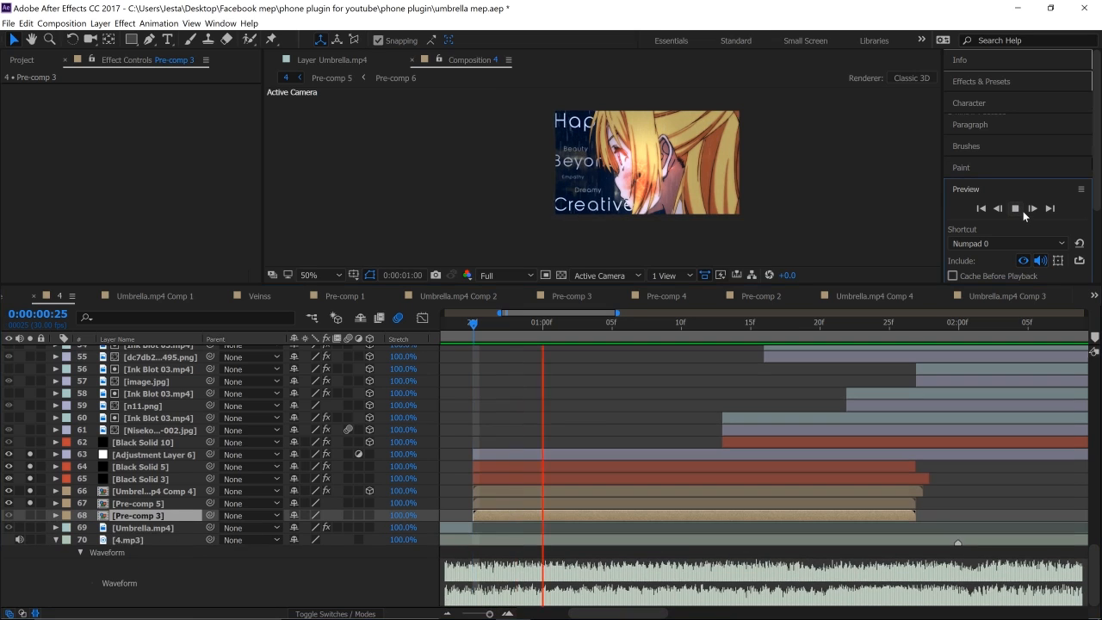
pyautogui.click(477, 324)
# Copy Pre-comp 3's two opacity keyframes onto Pre-comp 5 starting at 0:00:01:09, then collapse its properties.
pyautogui.moveTo(642, 359); pyautogui.dragTo(693, 376)
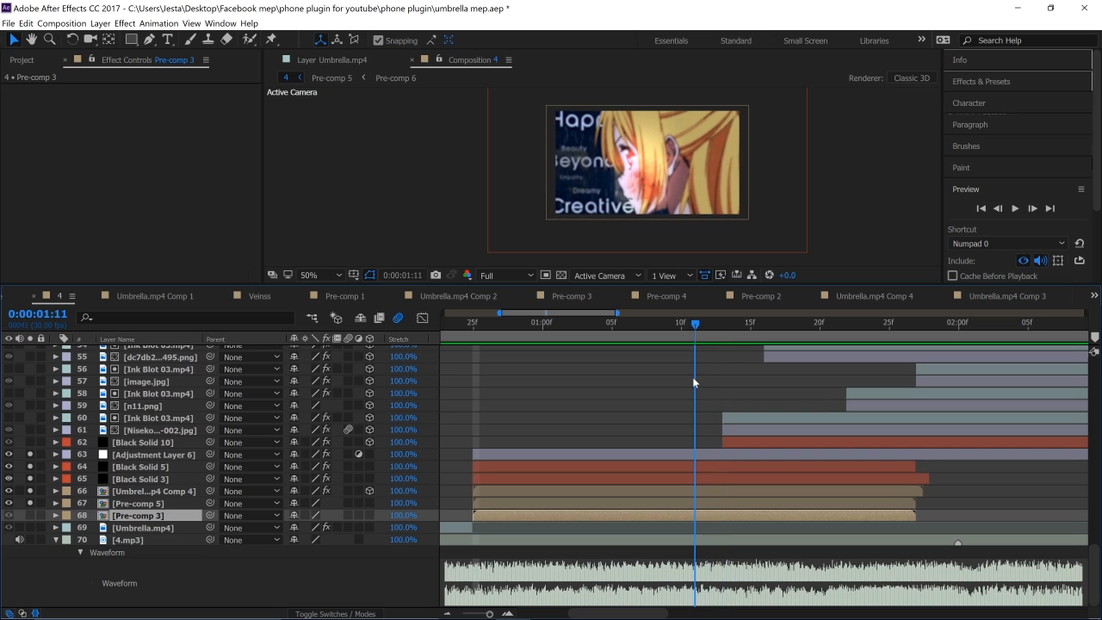
pyautogui.press('t')
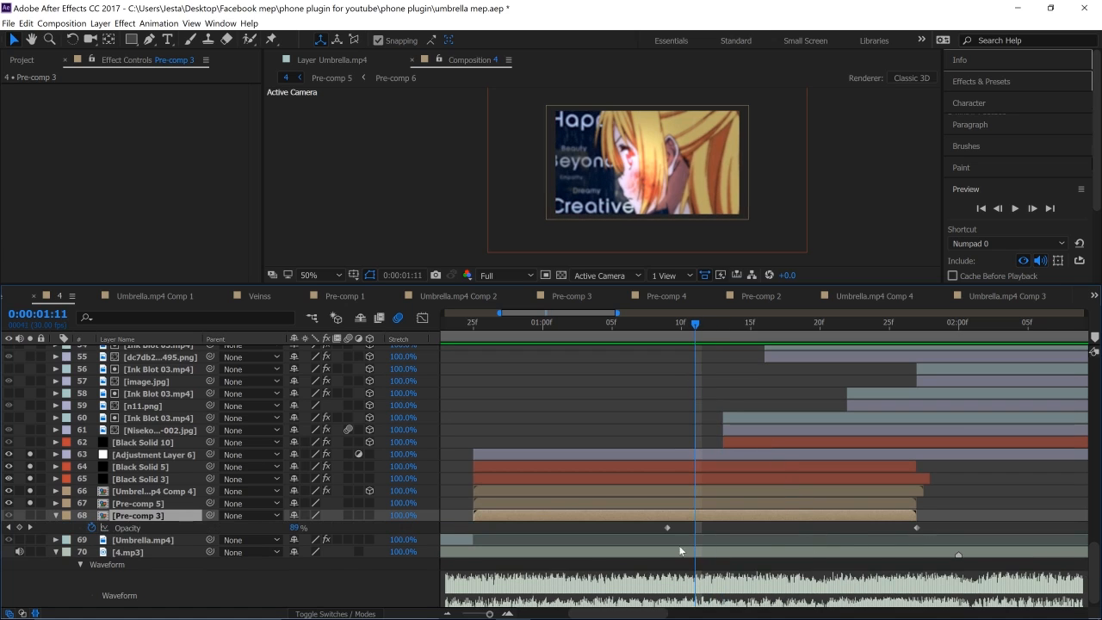
pyautogui.moveTo(929, 523); pyautogui.dragTo(639, 536)
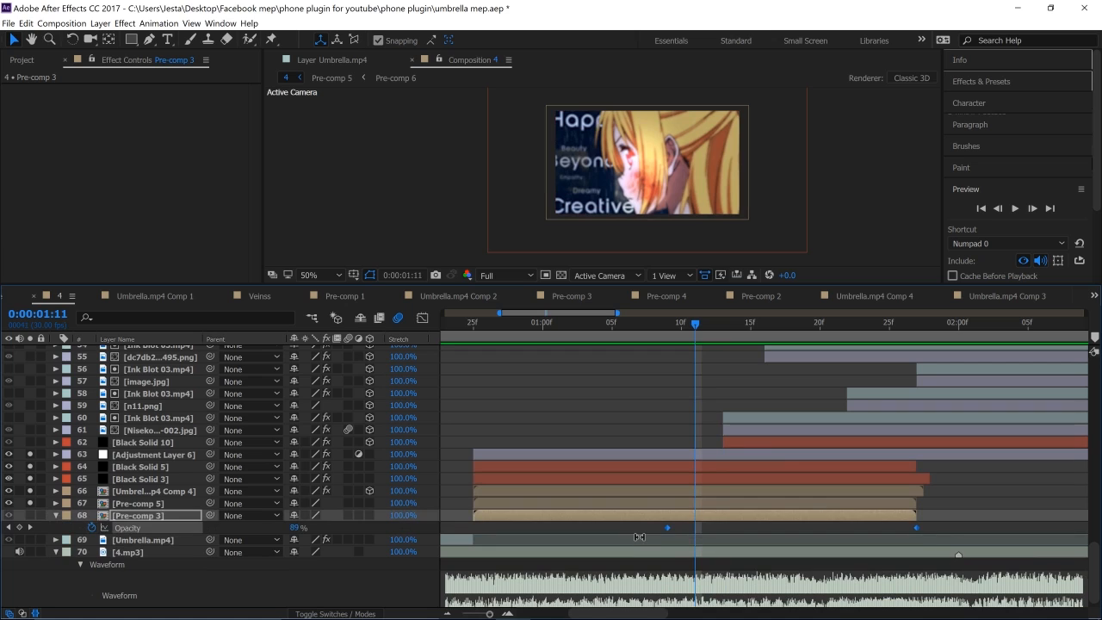
pyautogui.click(761, 502)
pyautogui.moveTo(689, 322); pyautogui.dragTo(669, 334)
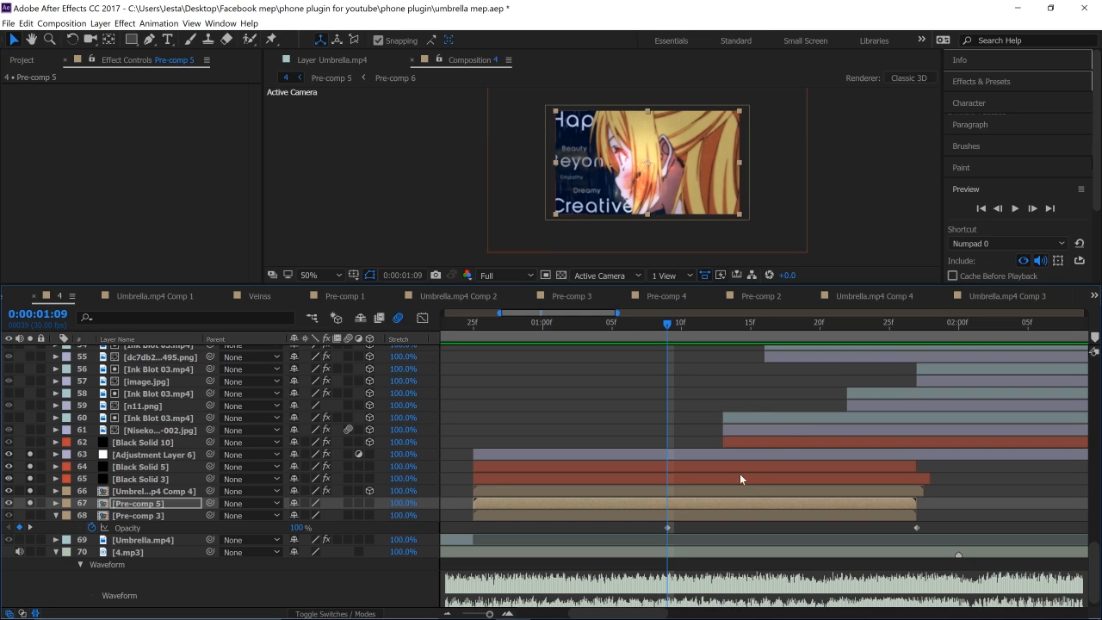
pyautogui.hotkey('ctrl', 'v')
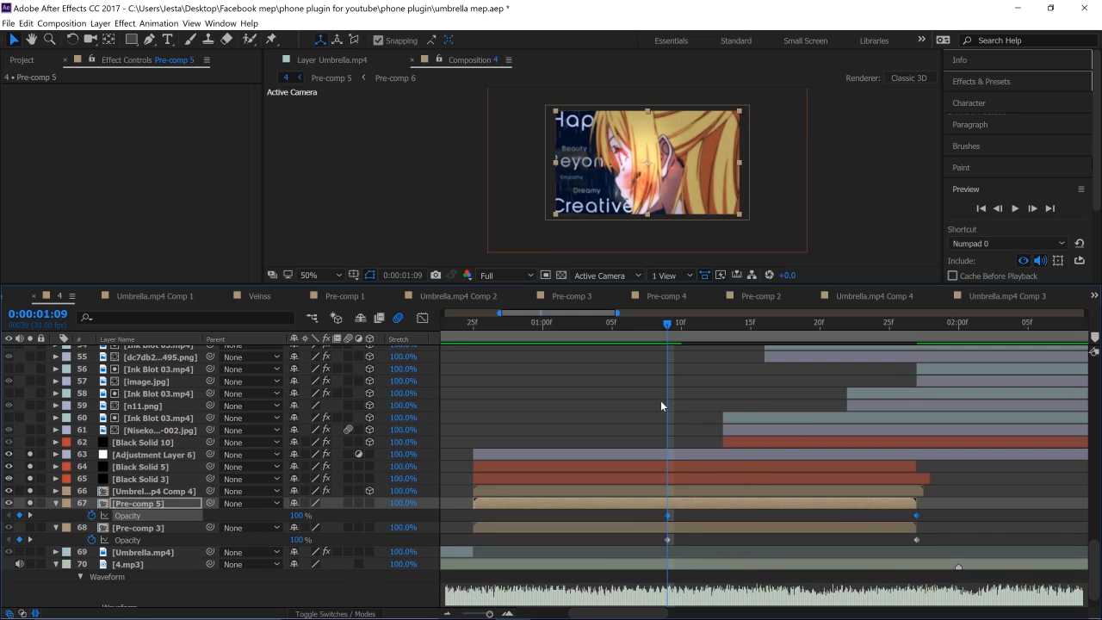
pyautogui.press('u')
# Preview Pre-comp 5's fade-out repeatedly from 0:00:00:25 and move the playhead to 0:00:01:00.
pyautogui.moveTo(666, 325); pyautogui.dragTo(475, 391)
pyautogui.click(1012, 208)
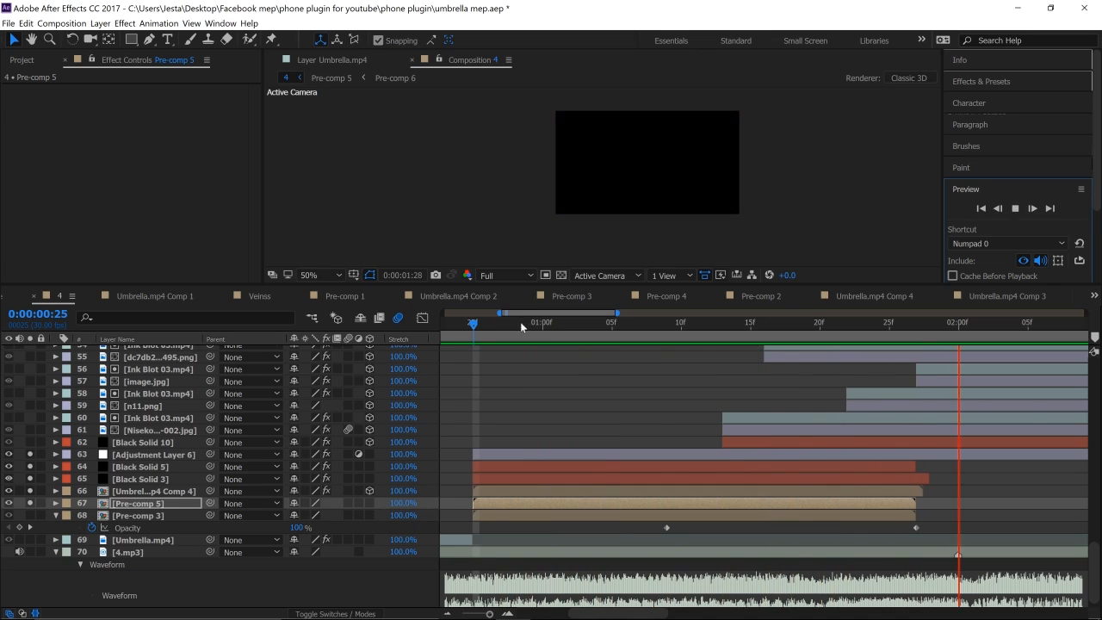
pyautogui.click(474, 331)
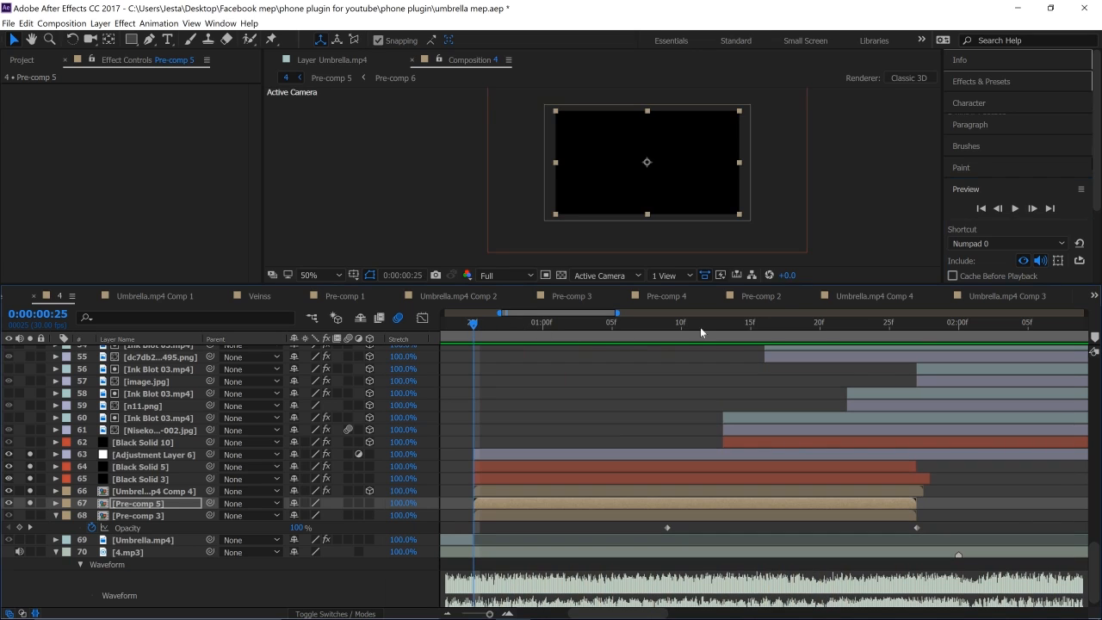
pyautogui.click(1014, 209)
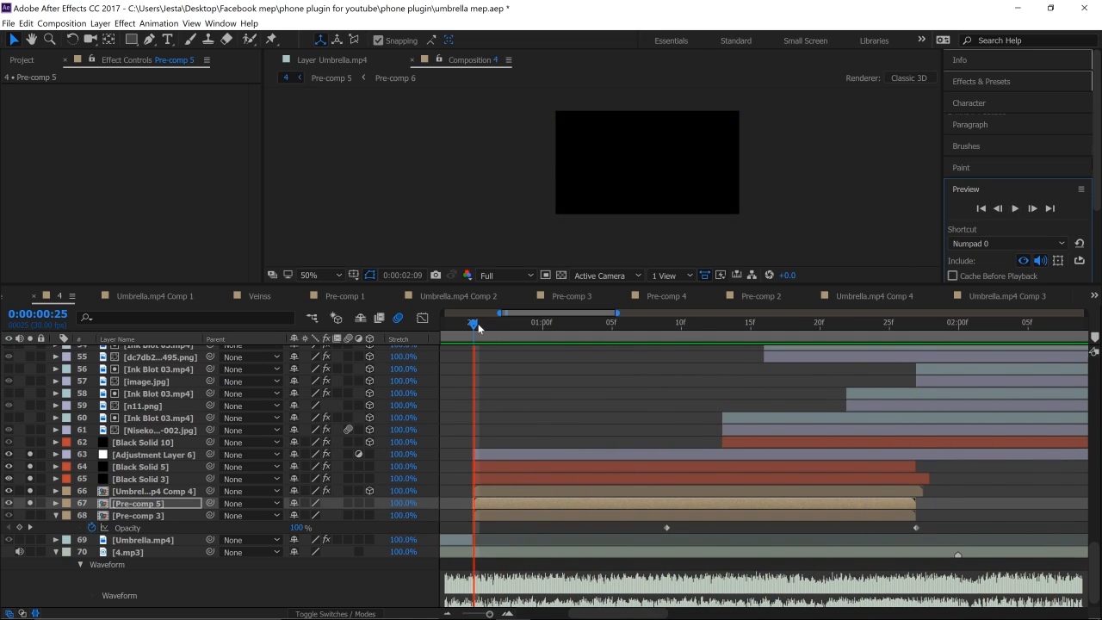
pyautogui.click(1015, 209)
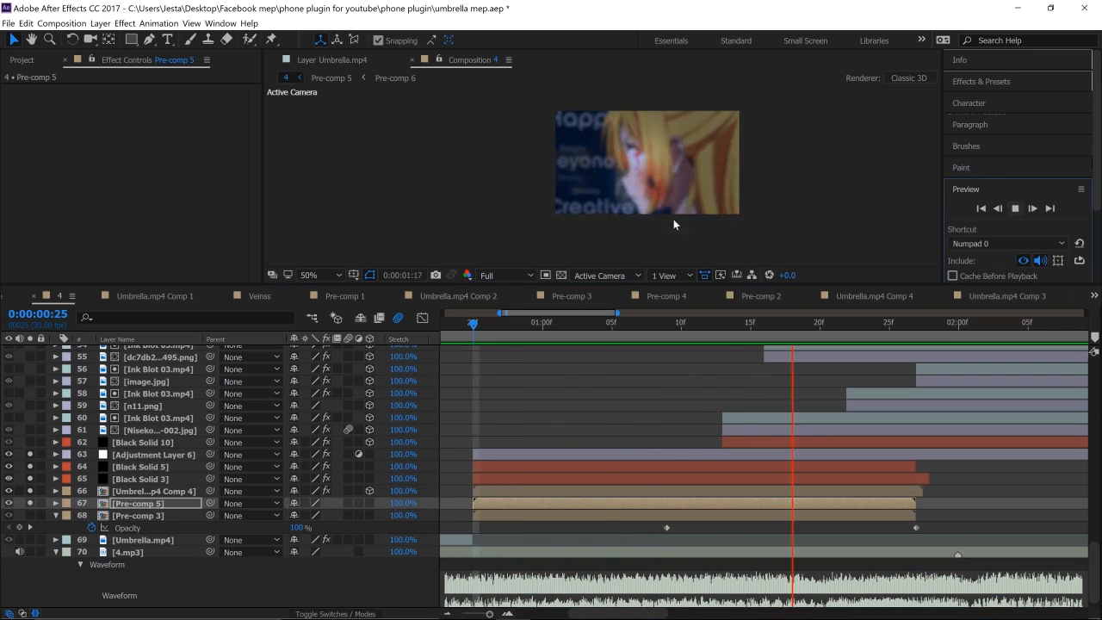
pyautogui.moveTo(473, 331); pyautogui.dragTo(569, 447)
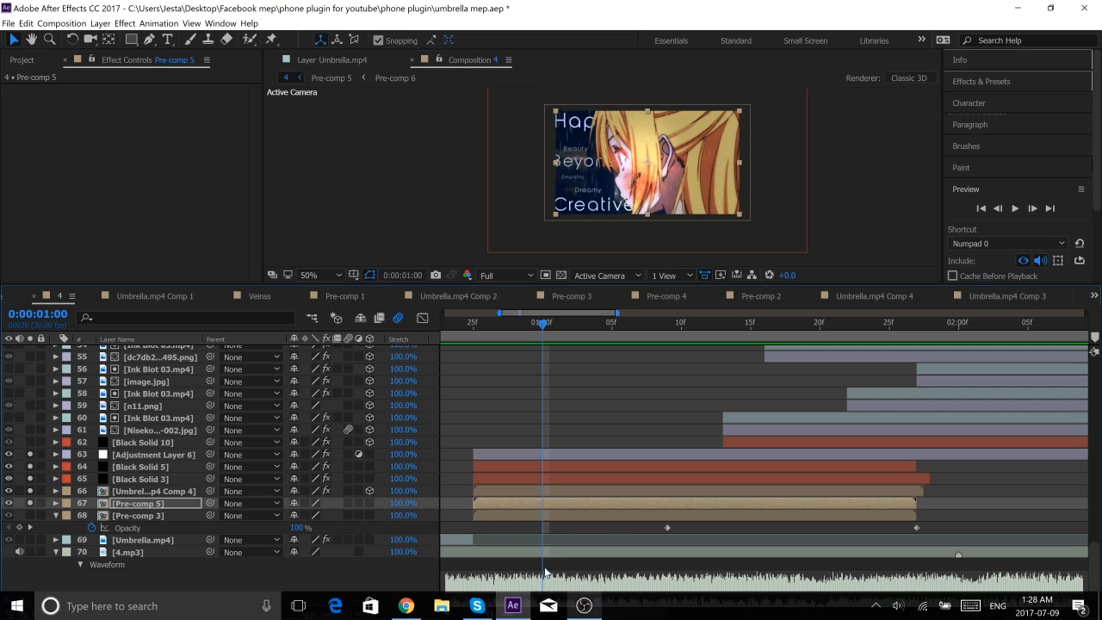
# Switch to OBS and stop the screen recording.
pyautogui.click(588, 605)
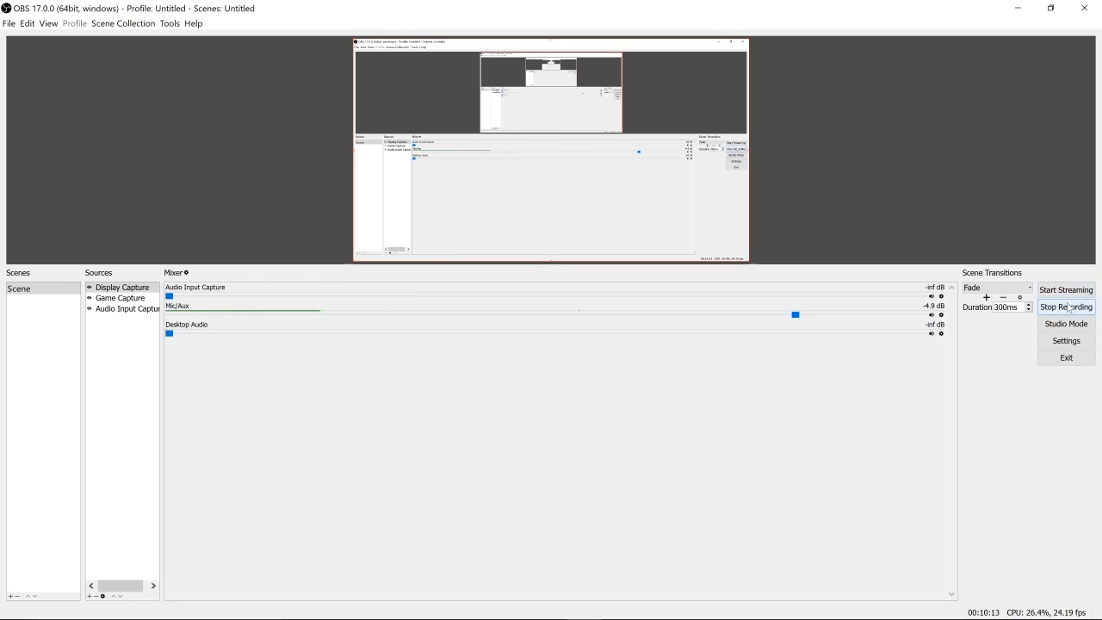
pyautogui.click(1068, 307)
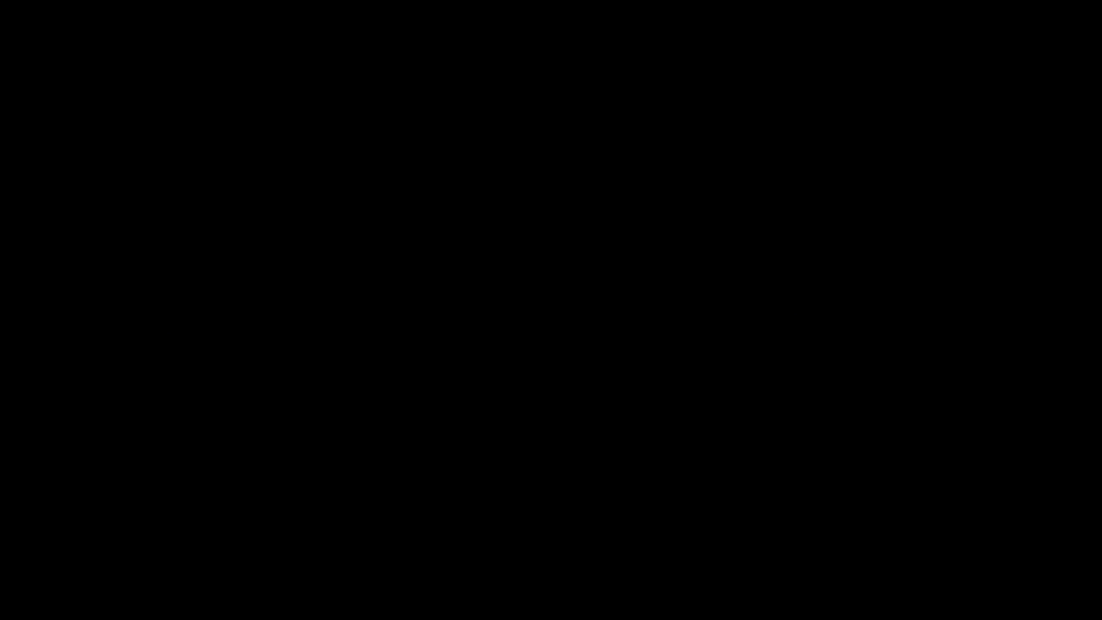